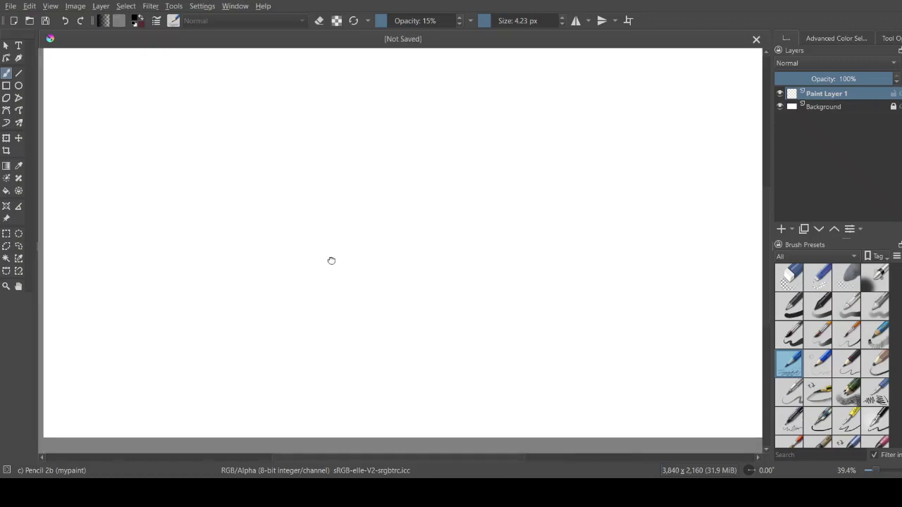
Draw a faint diagonal guide line with Pencil 2b, then add a layer named 'kirby'.
{"action": "mouse_move", "coordinate": [330, 271]}
{"action": "left_mouse_down"}
{"action": "mouse_move", "coordinate": [320, 312]}
{"action": "mouse_move", "coordinate": [337, 370]}
{"action": "mouse_move", "coordinate": [328, 287]}
{"action": "mouse_move", "coordinate": [332, 366]}
{"action": "mouse_move", "coordinate": [341, 345]}
{"action": "left_mouse_up"}
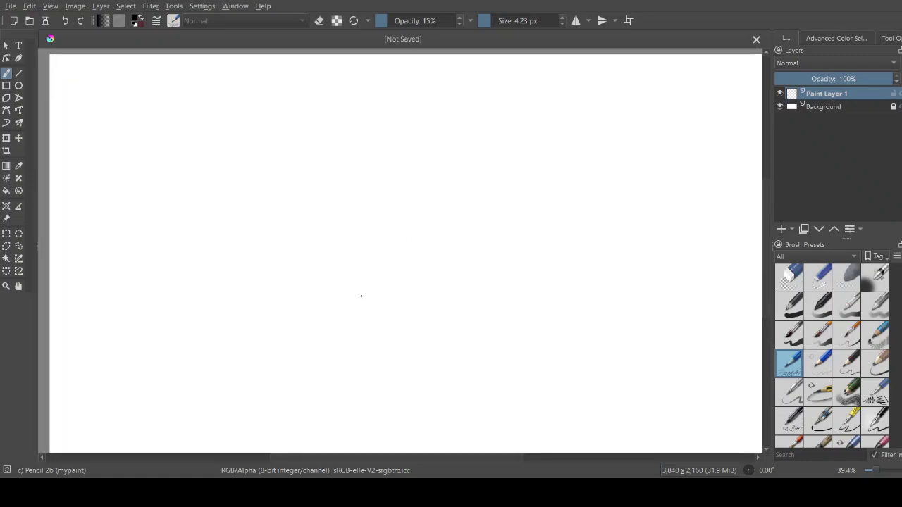
{"action": "mouse_move", "coordinate": [359, 297]}
{"action": "left_mouse_down"}
{"action": "mouse_move", "coordinate": [552, 249]}
{"action": "mouse_move", "coordinate": [572, 228]}
{"action": "mouse_move", "coordinate": [593, 231]}
{"action": "left_mouse_up"}
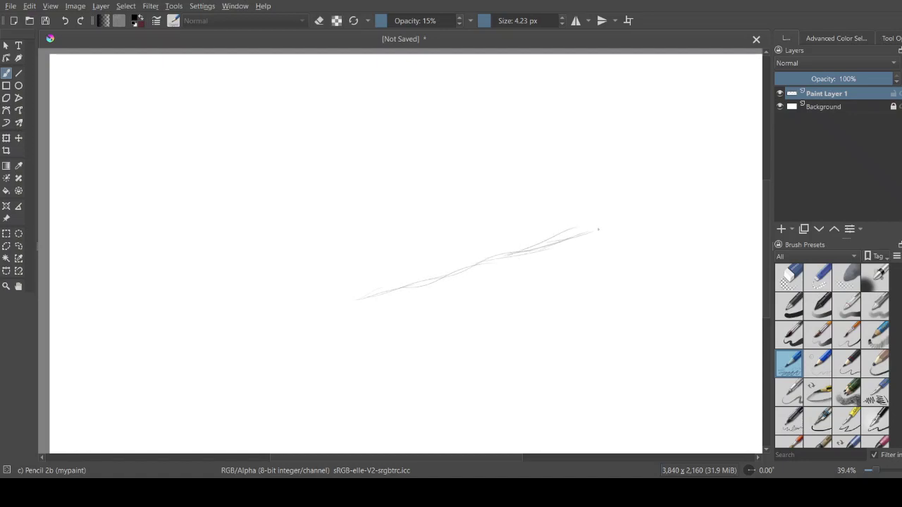
{"action": "left_click", "coordinate": [781, 229]}
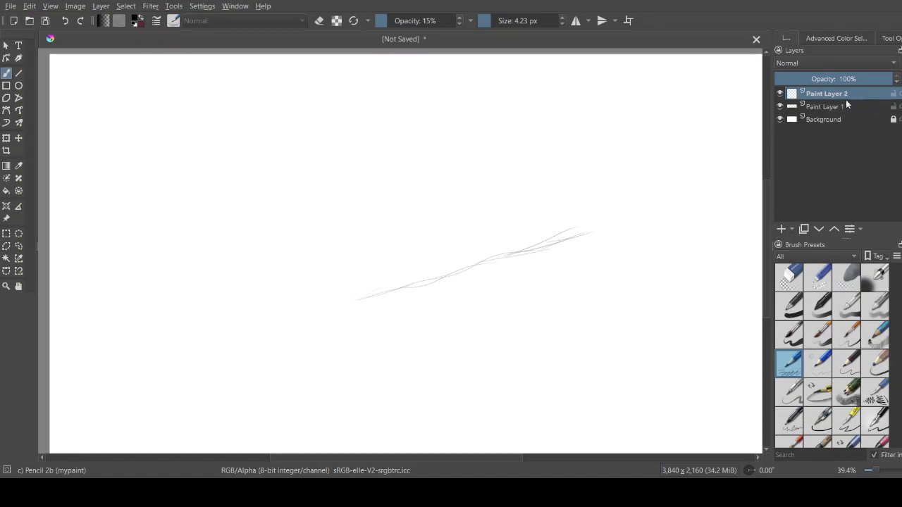
{"action": "double_click", "coordinate": [839, 92]}
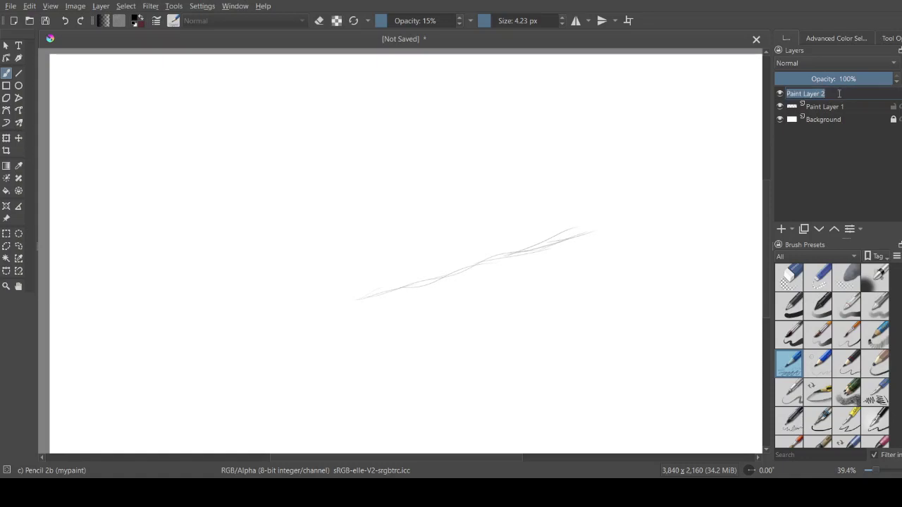
{"action": "type", "text": "kirby"}
{"action": "key", "text": "Return"}
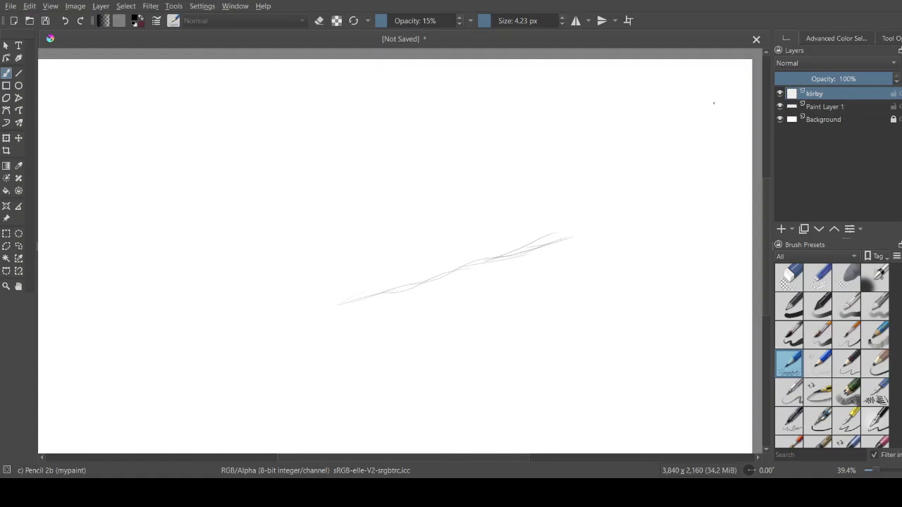
Rotate the guide line on Paint Layer 1 counter-clockwise with the transform tool.
{"action": "left_click", "coordinate": [823, 108]}
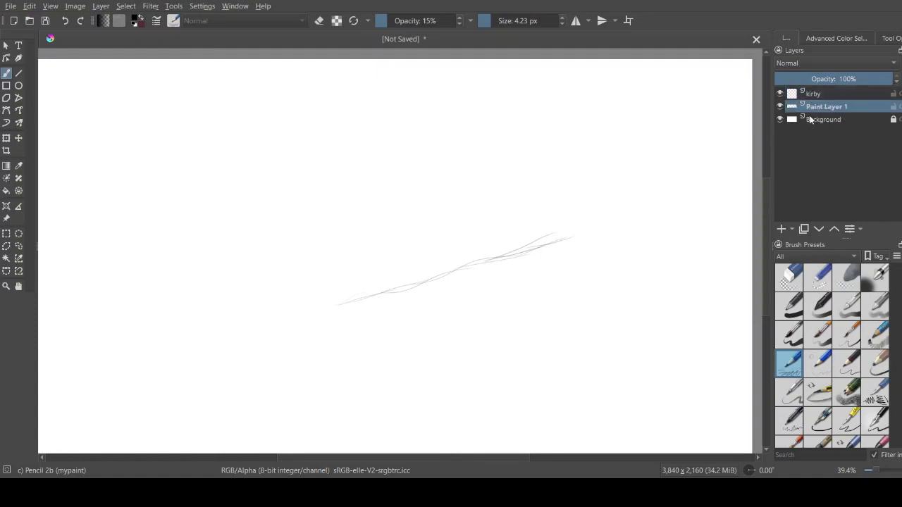
{"action": "key", "text": "ctrl+t"}
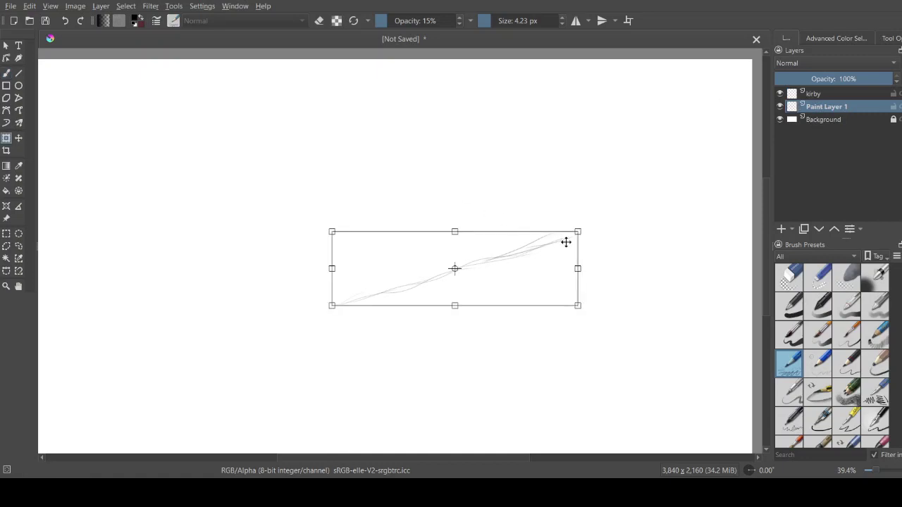
{"action": "mouse_move", "coordinate": [617, 230]}
{"action": "left_mouse_down"}
{"action": "mouse_move", "coordinate": [608, 215]}
{"action": "mouse_move", "coordinate": [625, 242]}
{"action": "left_mouse_up"}
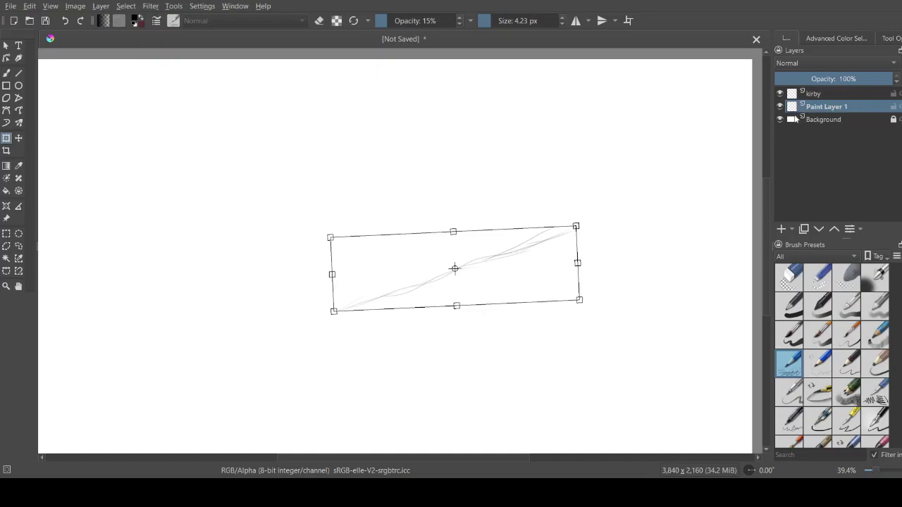
Sketch the top arc of Kirby's body on the kirby layer and delete the guide-line layer.
{"action": "left_click", "coordinate": [829, 94]}
{"action": "key", "text": "b"}
{"action": "left_click_drag", "start_coordinate": [358, 265], "coordinate": [413, 231]}
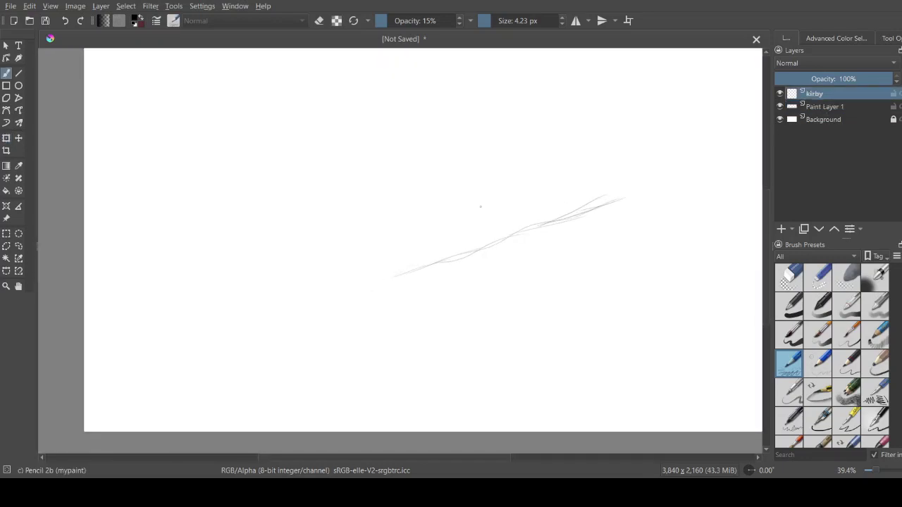
{"action": "left_click_drag", "start_coordinate": [445, 204], "coordinate": [294, 230]}
{"action": "mouse_move", "coordinate": [328, 268]}
{"action": "left_mouse_down"}
{"action": "mouse_move", "coordinate": [383, 206]}
{"action": "mouse_move", "coordinate": [439, 165]}
{"action": "mouse_move", "coordinate": [498, 149]}
{"action": "mouse_move", "coordinate": [622, 203]}
{"action": "left_mouse_up"}
{"action": "left_click_drag", "start_coordinate": [306, 206], "coordinate": [334, 155]}
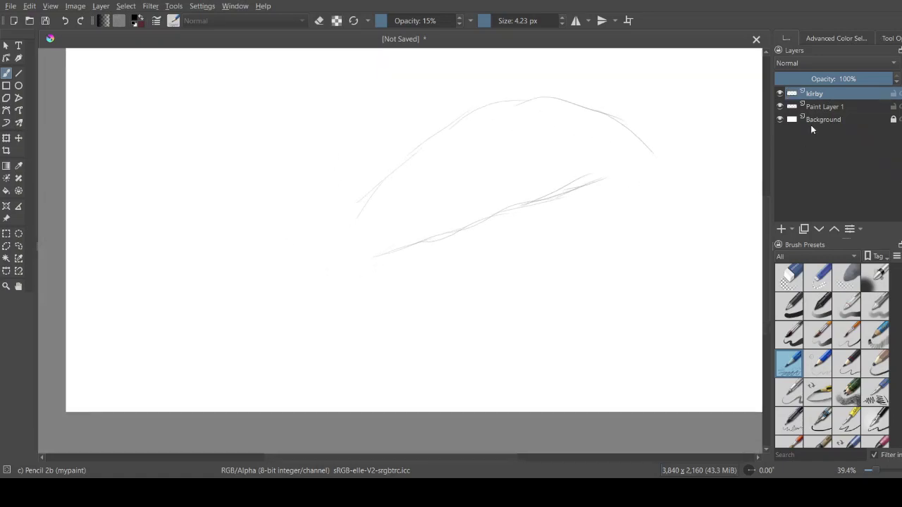
{"action": "left_click", "coordinate": [829, 107]}
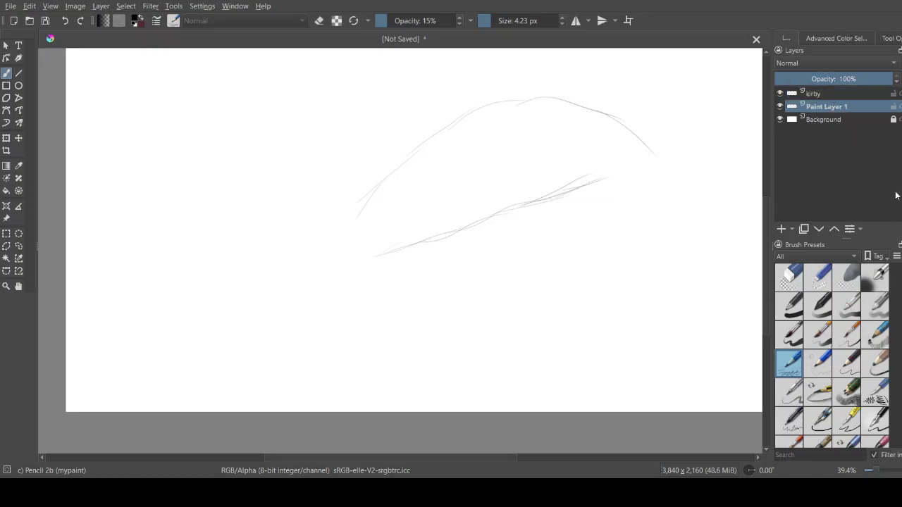
{"action": "key", "text": "shift+Delete"}
Draw the left and right sides of the body outline on the kirby layer.
{"action": "left_click", "coordinate": [822, 94]}
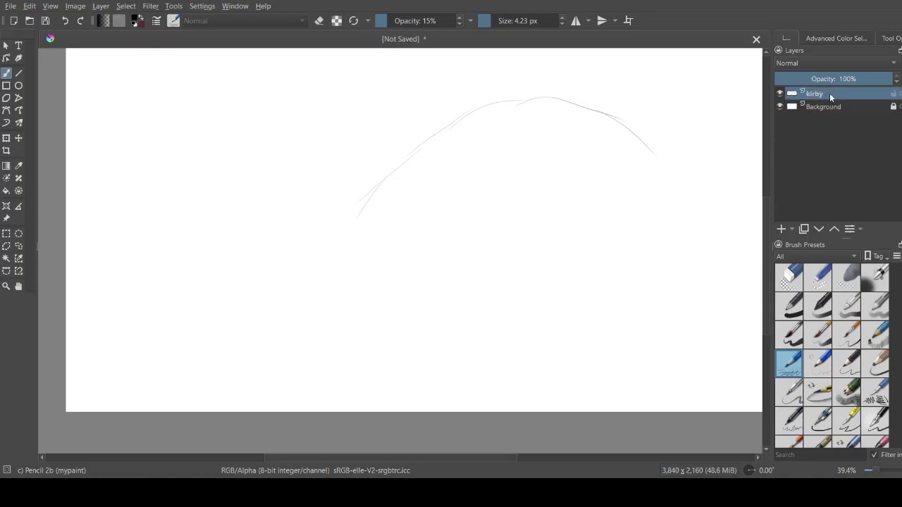
{"action": "left_click_drag", "start_coordinate": [394, 147], "coordinate": [381, 141]}
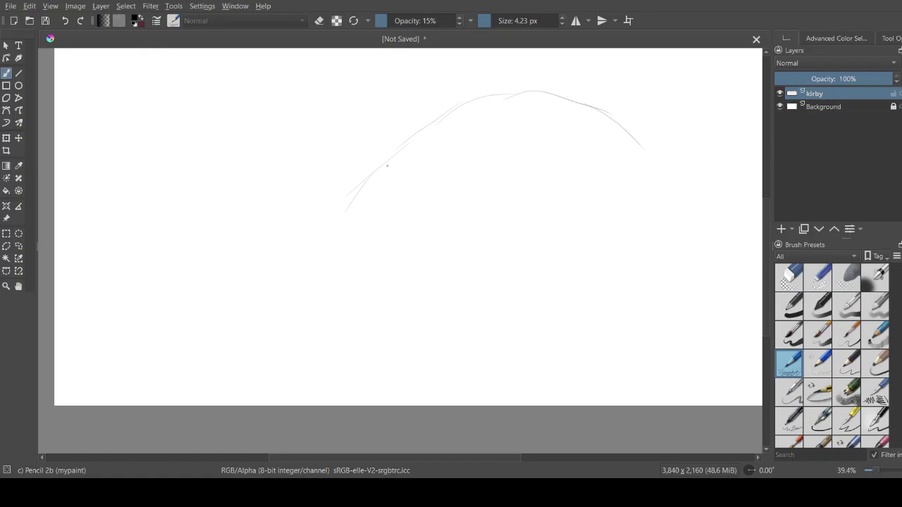
{"action": "left_click_drag", "start_coordinate": [367, 187], "coordinate": [392, 289]}
{"action": "left_click_drag", "start_coordinate": [498, 84], "coordinate": [458, 88]}
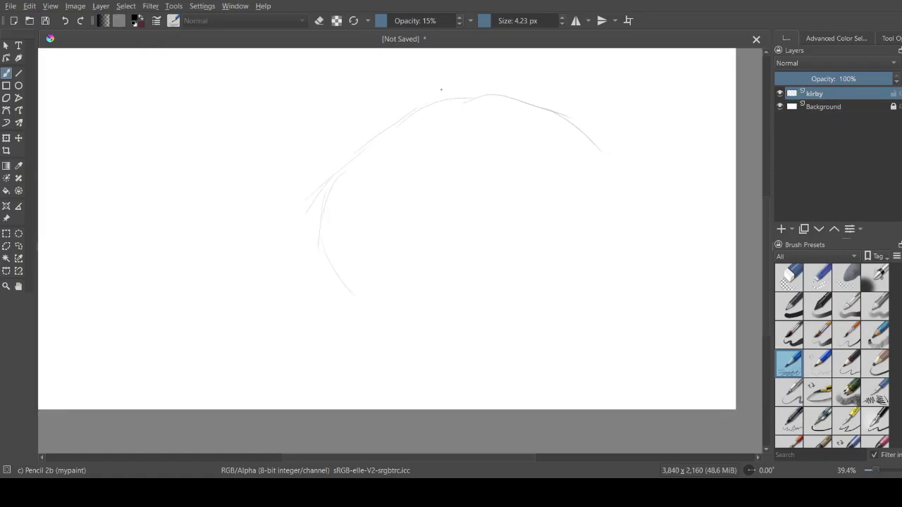
{"action": "mouse_move", "coordinate": [552, 111]}
{"action": "left_mouse_down"}
{"action": "mouse_move", "coordinate": [614, 243]}
{"action": "mouse_move", "coordinate": [555, 332]}
{"action": "left_mouse_up"}
{"action": "left_click_drag", "start_coordinate": [318, 120], "coordinate": [345, 251]}
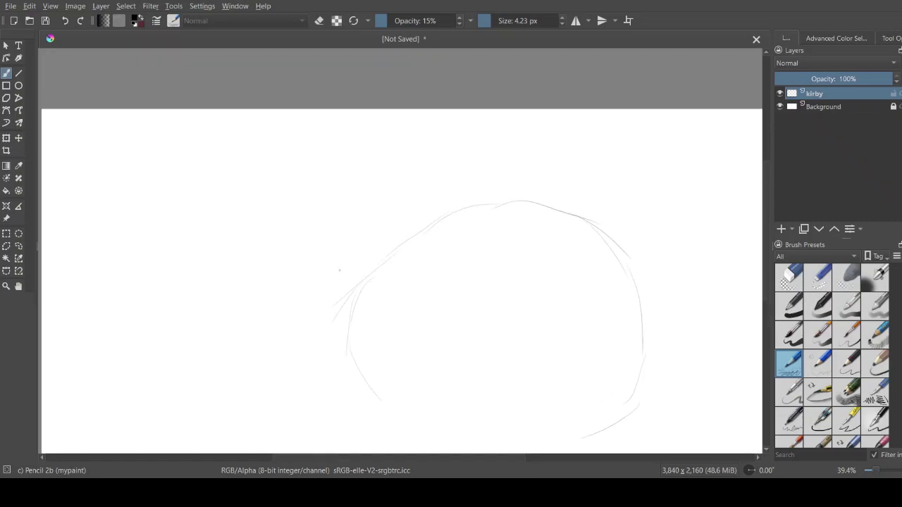
Move the body sketch up and left, then draw its lower-left side and bottom curve.
{"action": "key", "text": "t"}
{"action": "mouse_move", "coordinate": [439, 147]}
{"action": "left_mouse_down"}
{"action": "mouse_move", "coordinate": [479, 193]}
{"action": "mouse_move", "coordinate": [486, 153]}
{"action": "mouse_move", "coordinate": [514, 160]}
{"action": "left_mouse_up"}
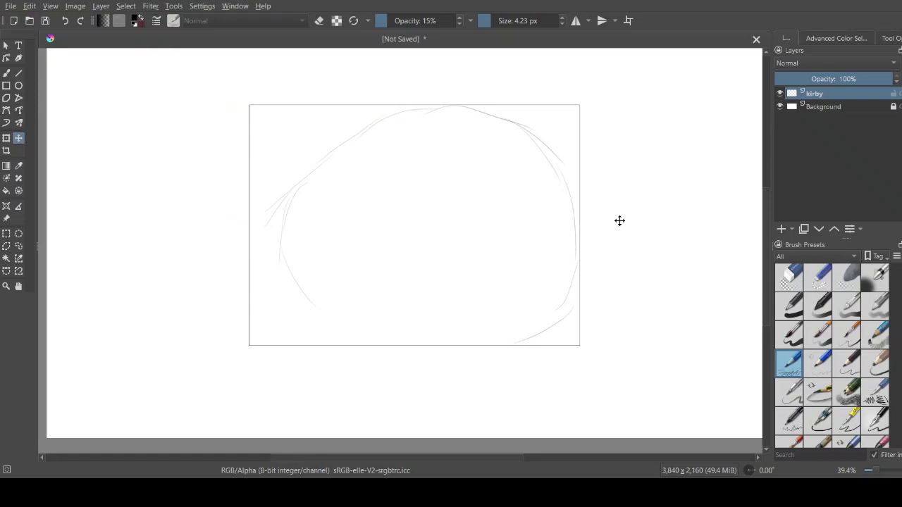
{"action": "key", "text": "b"}
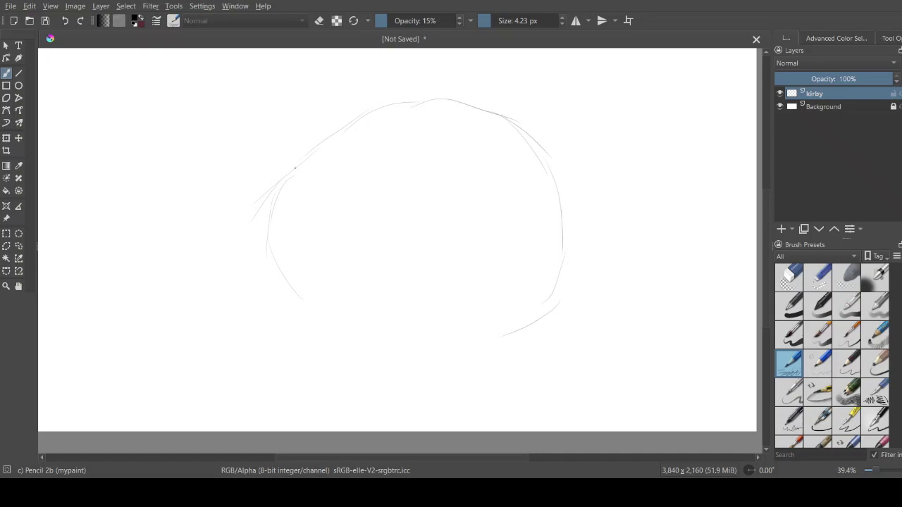
{"action": "left_click_drag", "start_coordinate": [287, 224], "coordinate": [312, 303]}
{"action": "left_click_drag", "start_coordinate": [285, 261], "coordinate": [355, 328]}
{"action": "mouse_move", "coordinate": [430, 350]}
{"action": "left_mouse_down"}
{"action": "mouse_move", "coordinate": [485, 344]}
{"action": "mouse_move", "coordinate": [559, 304]}
{"action": "mouse_move", "coordinate": [606, 325]}
{"action": "left_mouse_up"}
Erase stray lines at the circle's upper left with Eraser Small.
{"action": "left_click", "coordinate": [824, 277]}
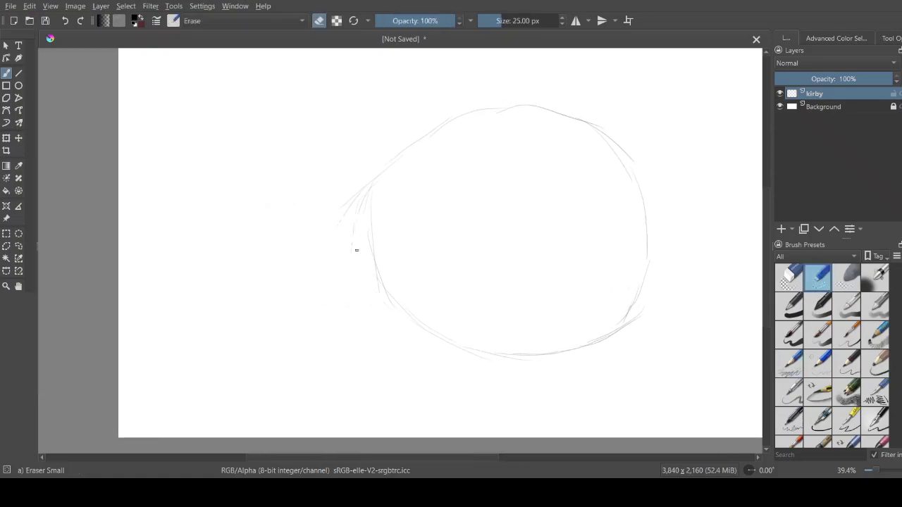
{"action": "left_click_drag", "start_coordinate": [359, 188], "coordinate": [370, 196]}
{"action": "left_click", "coordinate": [792, 371]}
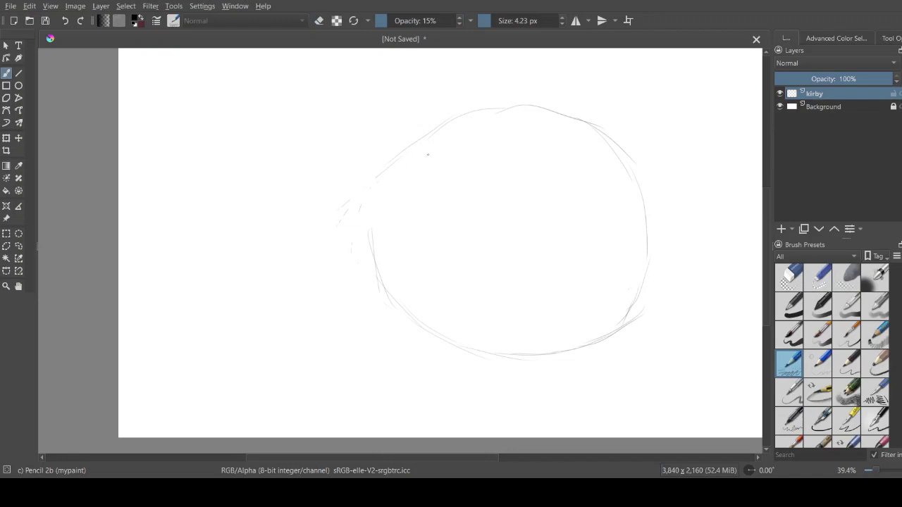
Reinforce the upper-left and top arcs of the body with Pencil 2b.
{"action": "mouse_move", "coordinate": [403, 150]}
{"action": "left_mouse_down"}
{"action": "mouse_move", "coordinate": [375, 215]}
{"action": "mouse_move", "coordinate": [387, 175]}
{"action": "mouse_move", "coordinate": [400, 164]}
{"action": "left_mouse_up"}
{"action": "scroll", "coordinate": [554, 238], "scroll_direction": "up", "scroll_amount": 1}
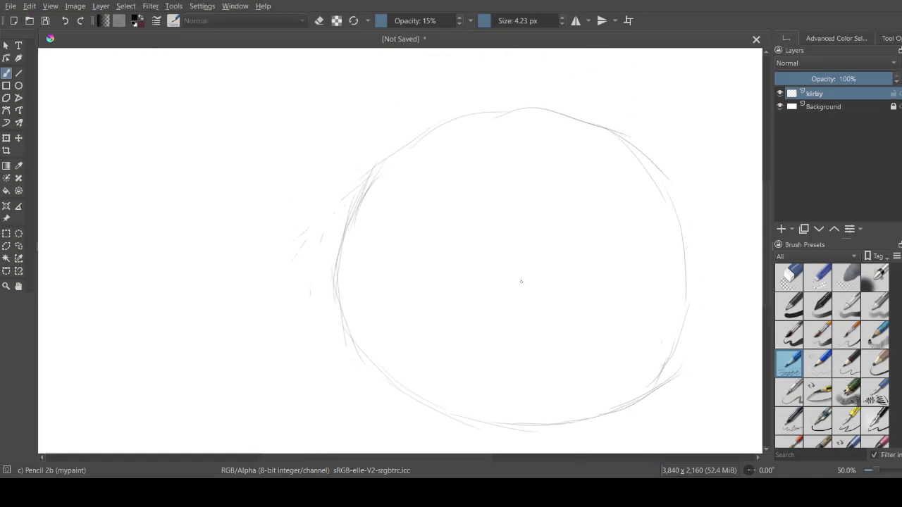
{"action": "left_click_drag", "start_coordinate": [387, 158], "coordinate": [375, 179]}
{"action": "mouse_move", "coordinate": [410, 144]}
{"action": "left_mouse_down"}
{"action": "mouse_move", "coordinate": [378, 169]}
{"action": "mouse_move", "coordinate": [471, 115]}
{"action": "left_mouse_up"}
{"action": "left_click_drag", "start_coordinate": [389, 204], "coordinate": [319, 224]}
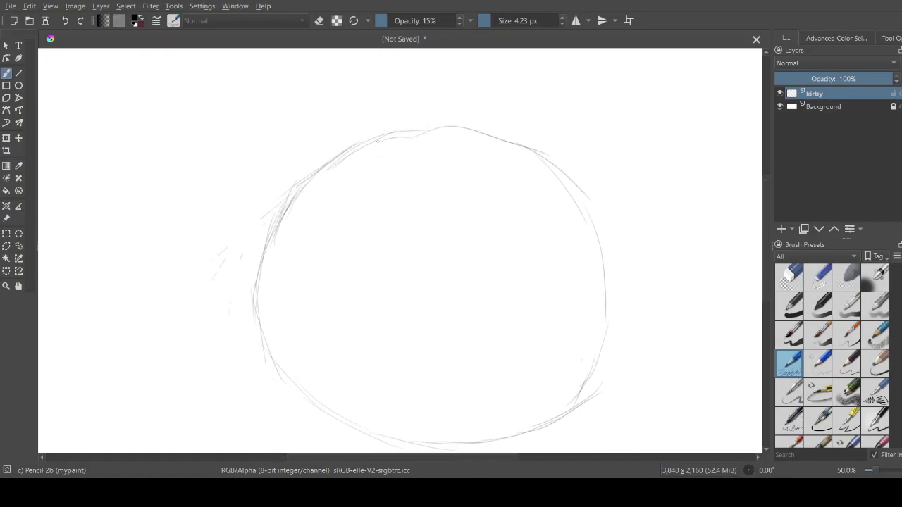
{"action": "left_click_drag", "start_coordinate": [381, 140], "coordinate": [559, 175]}
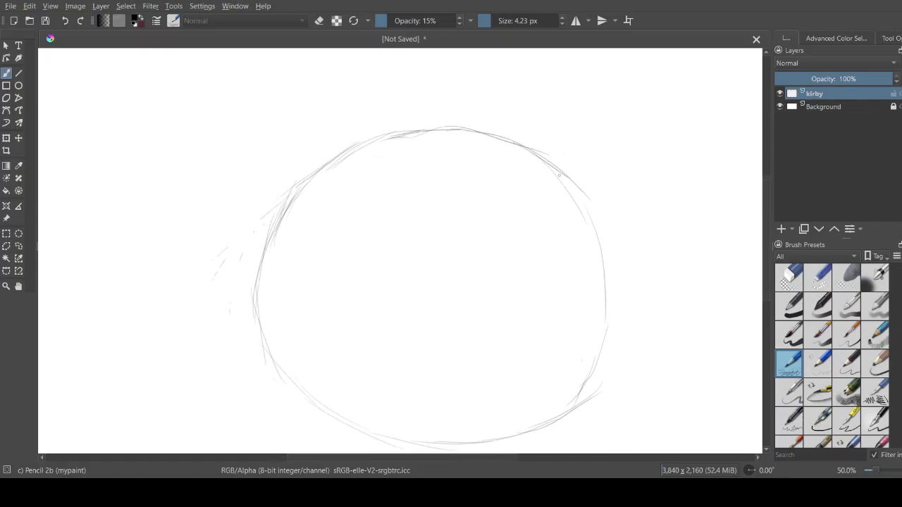
Reinforce the lower-left, right and lower-right arcs of the body.
{"action": "scroll", "coordinate": [549, 204], "scroll_direction": "down", "scroll_amount": 3}
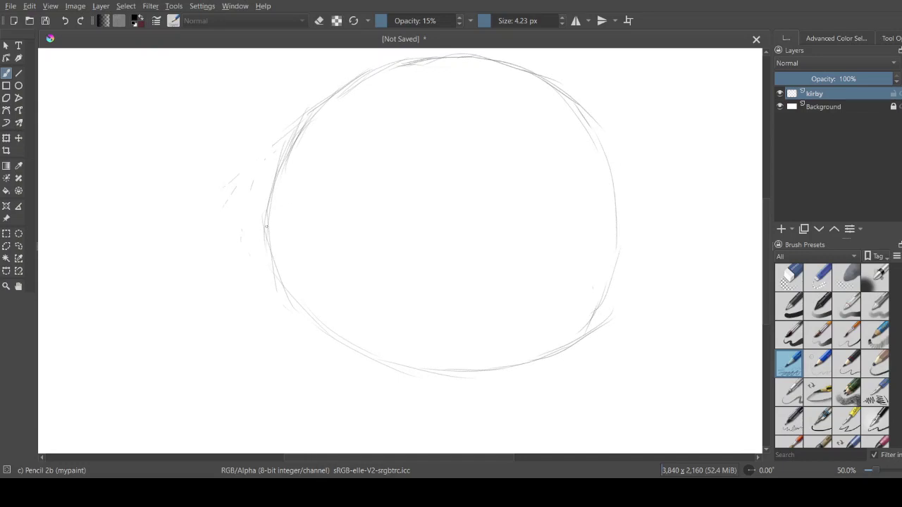
{"action": "mouse_move", "coordinate": [294, 309]}
{"action": "left_mouse_down"}
{"action": "mouse_move", "coordinate": [330, 333]}
{"action": "mouse_move", "coordinate": [433, 362]}
{"action": "left_mouse_up"}
{"action": "mouse_move", "coordinate": [276, 237]}
{"action": "left_mouse_down"}
{"action": "mouse_move", "coordinate": [277, 261]}
{"action": "mouse_move", "coordinate": [318, 315]}
{"action": "mouse_move", "coordinate": [412, 366]}
{"action": "mouse_move", "coordinate": [525, 367]}
{"action": "mouse_move", "coordinate": [601, 334]}
{"action": "mouse_move", "coordinate": [577, 336]}
{"action": "mouse_move", "coordinate": [608, 311]}
{"action": "mouse_move", "coordinate": [605, 303]}
{"action": "left_mouse_up"}
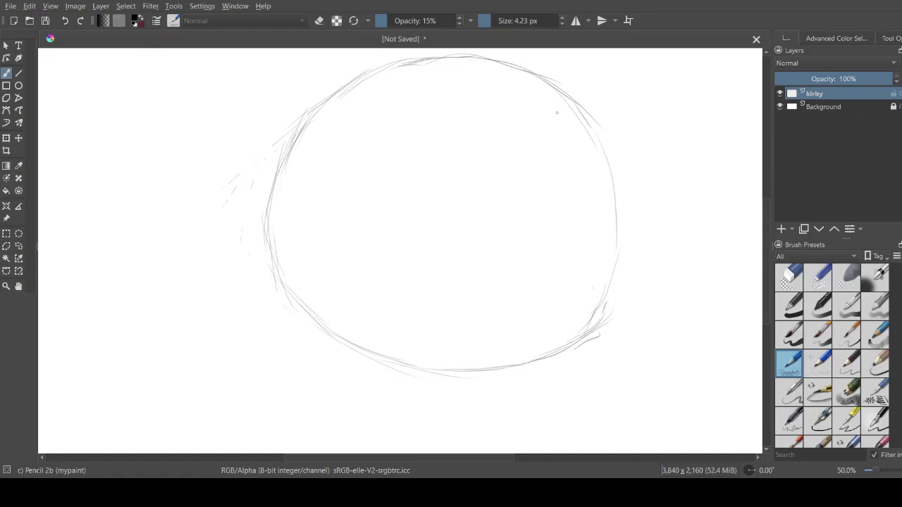
{"action": "mouse_move", "coordinate": [592, 120]}
{"action": "left_mouse_down"}
{"action": "mouse_move", "coordinate": [617, 193]}
{"action": "mouse_move", "coordinate": [610, 252]}
{"action": "left_mouse_up"}
{"action": "left_click_drag", "start_coordinate": [613, 199], "coordinate": [623, 283]}
{"action": "left_click_drag", "start_coordinate": [620, 230], "coordinate": [607, 303]}
{"action": "mouse_move", "coordinate": [619, 258]}
{"action": "left_mouse_down"}
{"action": "mouse_move", "coordinate": [606, 318]}
{"action": "mouse_move", "coordinate": [610, 299]}
{"action": "mouse_move", "coordinate": [584, 329]}
{"action": "left_mouse_up"}
{"action": "left_click_drag", "start_coordinate": [623, 275], "coordinate": [606, 309]}
{"action": "mouse_move", "coordinate": [505, 159]}
{"action": "left_mouse_down"}
{"action": "mouse_move", "coordinate": [504, 136]}
{"action": "mouse_move", "coordinate": [487, 209]}
{"action": "mouse_move", "coordinate": [489, 155]}
{"action": "left_mouse_up"}
Add a new layer above kirby named 'shoes'.
{"action": "left_click", "coordinate": [781, 229]}
{"action": "double_click", "coordinate": [846, 96]}
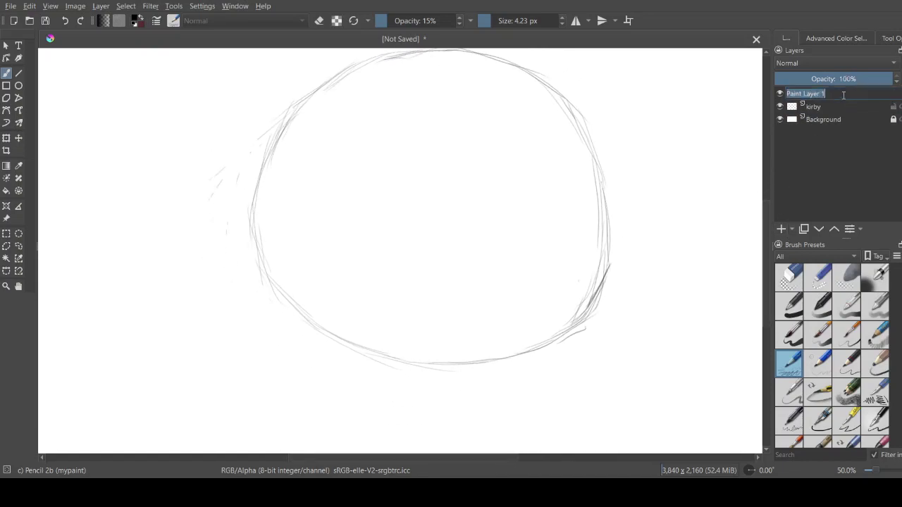
{"action": "type", "text": "fhoes"}
{"action": "key", "text": "Return"}
Sketch the foot lines and rounded lower-right foot beneath the body.
{"action": "scroll", "coordinate": [378, 198], "scroll_direction": "down", "scroll_amount": 3}
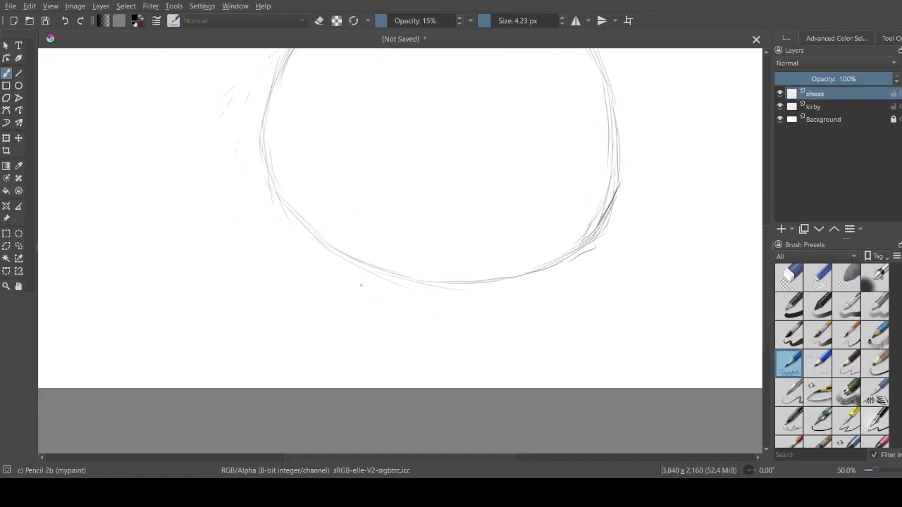
{"action": "left_click_drag", "start_coordinate": [346, 259], "coordinate": [329, 317]}
{"action": "left_click_drag", "start_coordinate": [466, 287], "coordinate": [447, 337]}
{"action": "mouse_move", "coordinate": [605, 247]}
{"action": "left_mouse_down"}
{"action": "mouse_move", "coordinate": [545, 290]}
{"action": "mouse_move", "coordinate": [528, 286]}
{"action": "left_mouse_up"}
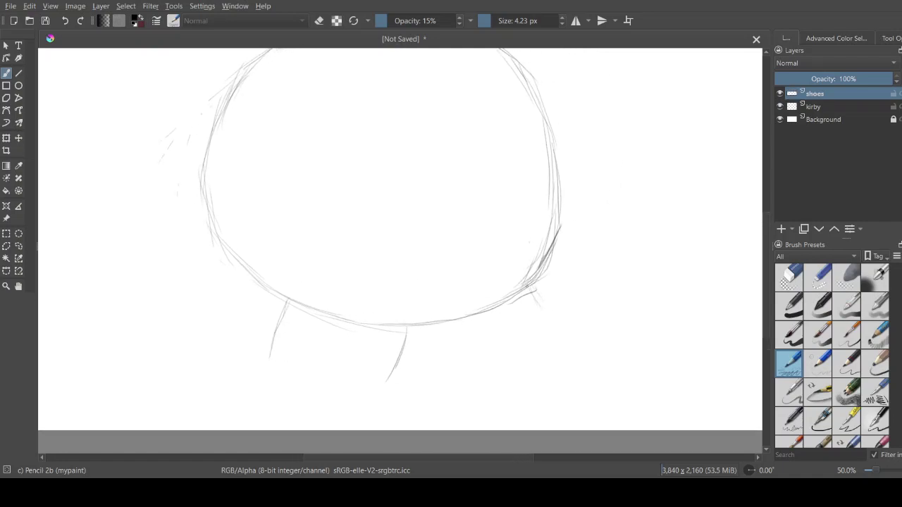
{"action": "left_click_drag", "start_coordinate": [531, 289], "coordinate": [562, 374]}
{"action": "mouse_move", "coordinate": [444, 325]}
{"action": "left_mouse_down"}
{"action": "mouse_move", "coordinate": [466, 357]}
{"action": "mouse_move", "coordinate": [502, 383]}
{"action": "mouse_move", "coordinate": [557, 359]}
{"action": "mouse_move", "coordinate": [561, 340]}
{"action": "mouse_move", "coordinate": [562, 368]}
{"action": "left_mouse_up"}
Erase the left foot lines on the shoes layer with Eraser Small.
{"action": "left_click_drag", "start_coordinate": [433, 276], "coordinate": [478, 282]}
{"action": "left_click", "coordinate": [818, 279]}
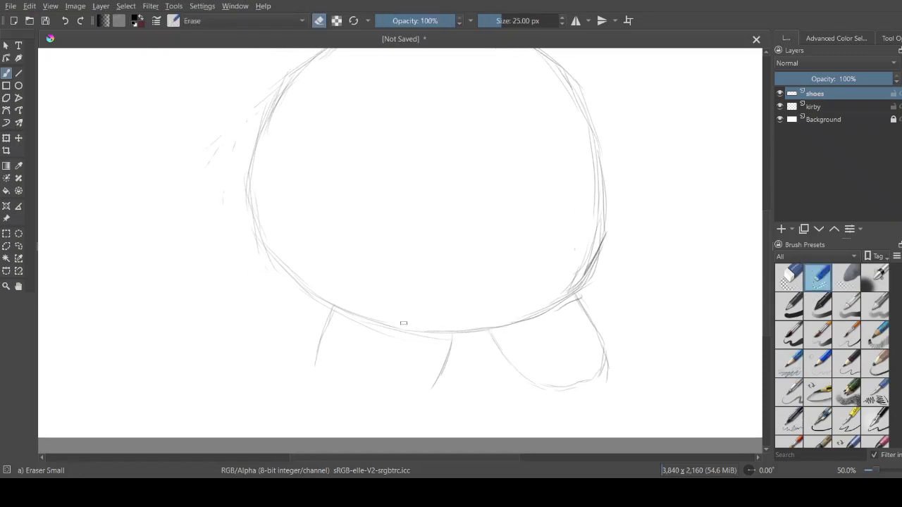
{"action": "left_click_drag", "start_coordinate": [439, 364], "coordinate": [452, 341]}
{"action": "left_click_drag", "start_coordinate": [331, 306], "coordinate": [327, 326]}
{"action": "left_click_drag", "start_coordinate": [316, 365], "coordinate": [317, 351]}
{"action": "left_click_drag", "start_coordinate": [328, 319], "coordinate": [314, 367]}
{"action": "mouse_move", "coordinate": [549, 250]}
{"action": "left_mouse_down"}
{"action": "mouse_move", "coordinate": [562, 280]}
{"action": "mouse_move", "coordinate": [562, 193]}
{"action": "left_mouse_up"}
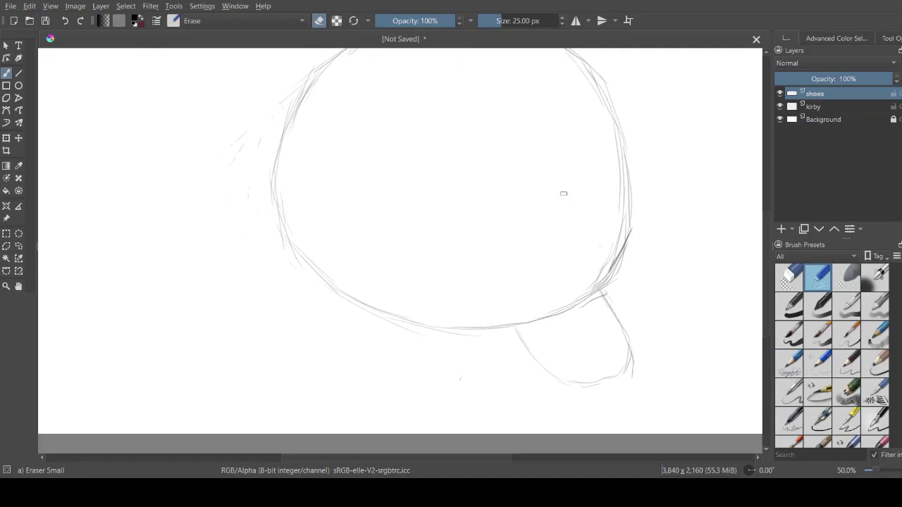
Freehand-select the lower-right foot shape, deselect, and pick the Basic-5 Size brush.
{"action": "left_click", "coordinate": [19, 246]}
{"action": "left_click_drag", "start_coordinate": [564, 248], "coordinate": [497, 235]}
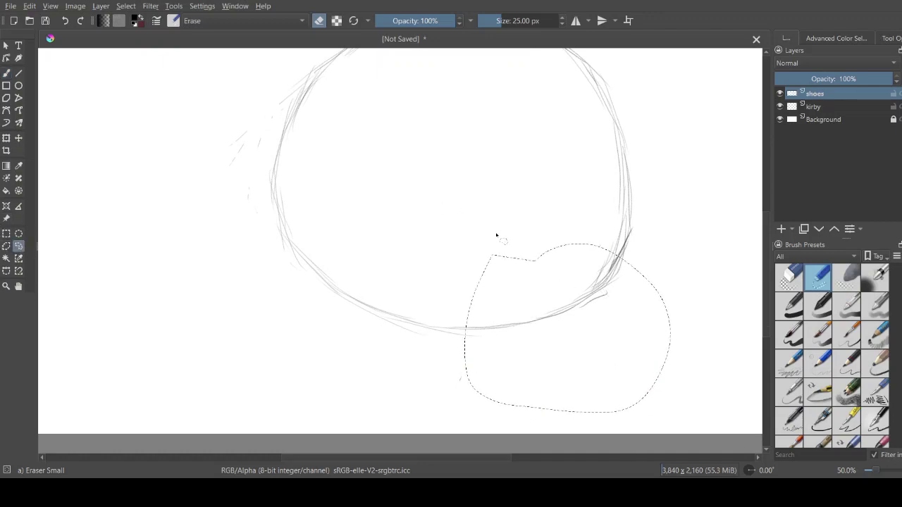
{"action": "key", "text": "ctrl+shift+a"}
{"action": "key", "text": "b"}
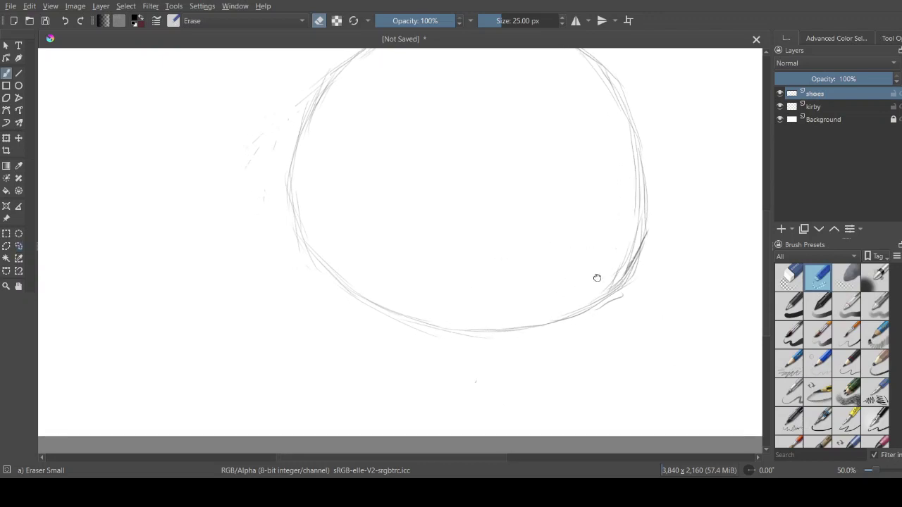
{"action": "left_click_drag", "start_coordinate": [561, 288], "coordinate": [606, 260]}
{"action": "left_click", "coordinate": [789, 335]}
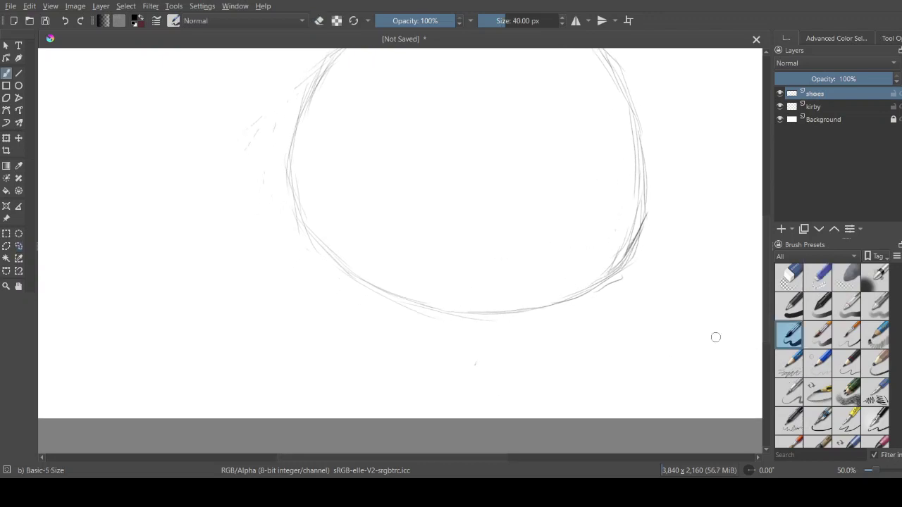
Sketch two leg lines below the body with Pencil 2b and shift them left.
{"action": "left_click", "coordinate": [789, 363]}
{"action": "mouse_move", "coordinate": [433, 297]}
{"action": "left_mouse_down"}
{"action": "mouse_move", "coordinate": [413, 329]}
{"action": "mouse_move", "coordinate": [421, 324]}
{"action": "mouse_move", "coordinate": [410, 359]}
{"action": "left_mouse_up"}
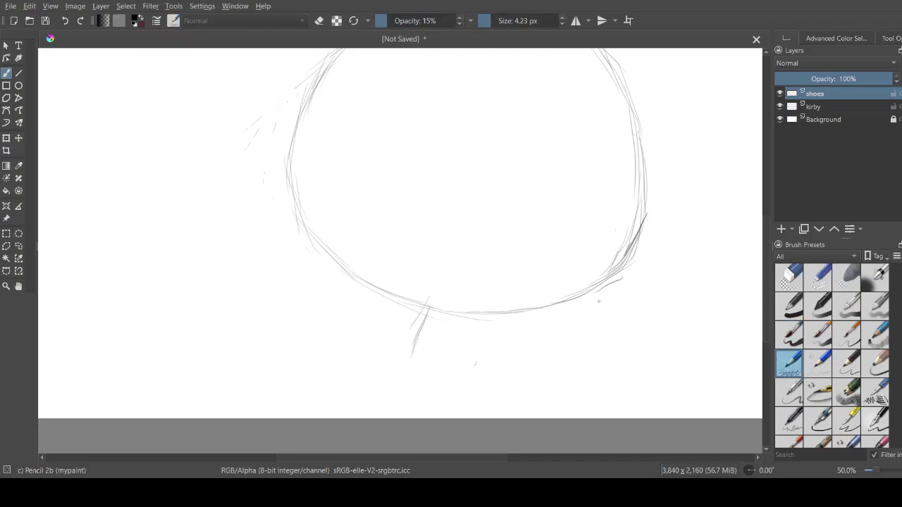
{"action": "left_click_drag", "start_coordinate": [578, 302], "coordinate": [565, 342]}
{"action": "key", "text": "t"}
{"action": "left_click_drag", "start_coordinate": [546, 303], "coordinate": [529, 303]}
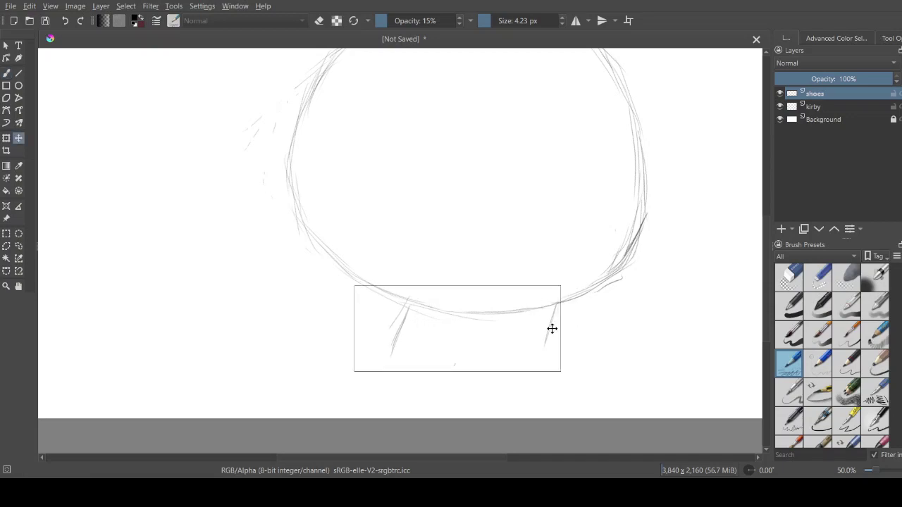
{"action": "key", "text": "b"}
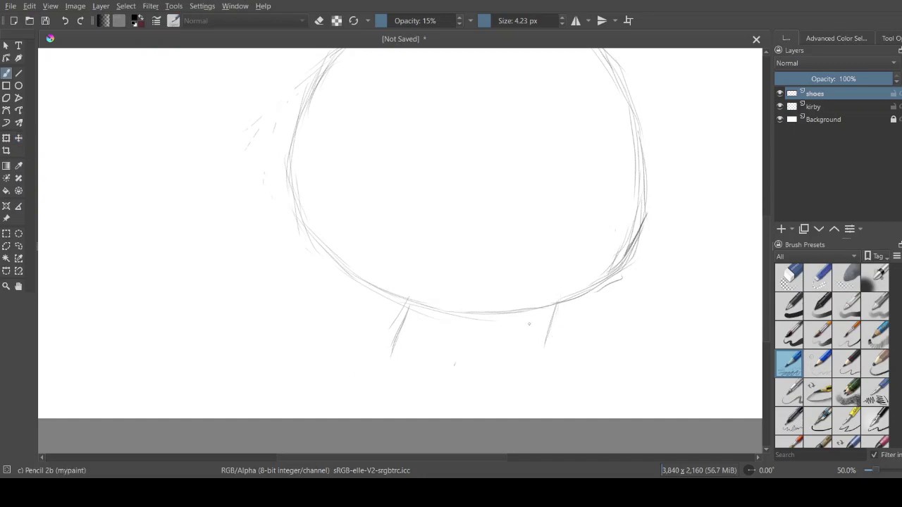
Draw the first shoe's outline below the body.
{"action": "left_click_drag", "start_coordinate": [485, 326], "coordinate": [546, 206]}
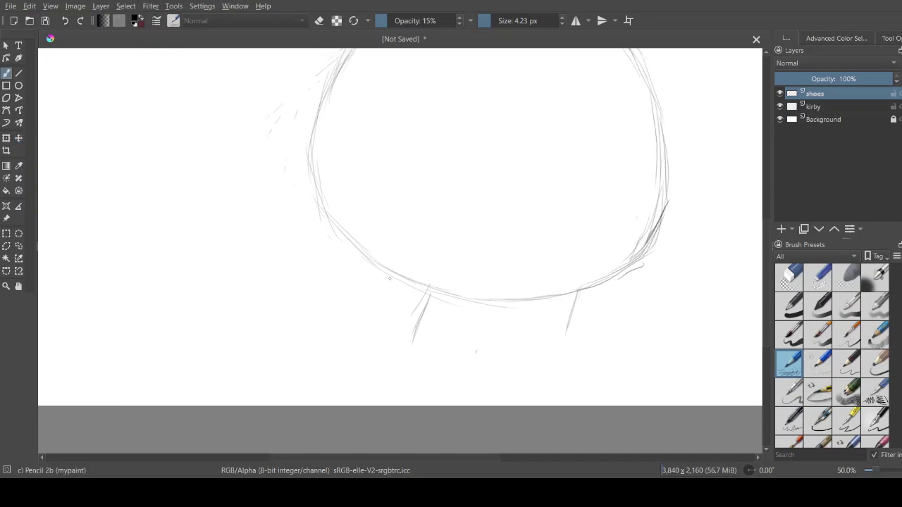
{"action": "mouse_move", "coordinate": [393, 275]}
{"action": "left_mouse_down"}
{"action": "mouse_move", "coordinate": [382, 314]}
{"action": "mouse_move", "coordinate": [387, 355]}
{"action": "mouse_move", "coordinate": [409, 364]}
{"action": "left_mouse_up"}
{"action": "left_click_drag", "start_coordinate": [473, 302], "coordinate": [463, 334]}
{"action": "mouse_move", "coordinate": [411, 365]}
{"action": "left_mouse_down"}
{"action": "mouse_move", "coordinate": [439, 359]}
{"action": "mouse_move", "coordinate": [453, 341]}
{"action": "mouse_move", "coordinate": [437, 364]}
{"action": "left_mouse_up"}
Outline the second shoe and nudge both shoes slightly left.
{"action": "left_click_drag", "start_coordinate": [543, 232], "coordinate": [444, 279]}
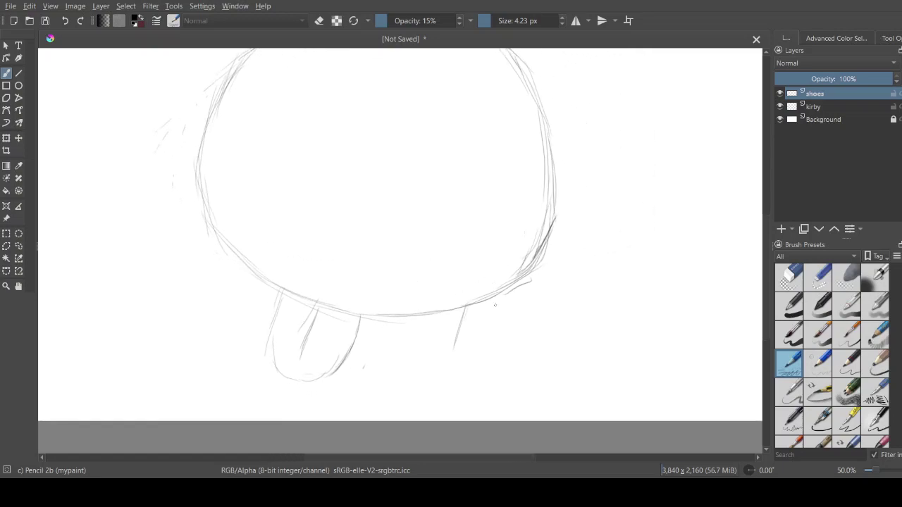
{"action": "left_click_drag", "start_coordinate": [497, 296], "coordinate": [480, 359]}
{"action": "mouse_move", "coordinate": [420, 322]}
{"action": "left_mouse_down"}
{"action": "mouse_move", "coordinate": [417, 361]}
{"action": "mouse_move", "coordinate": [464, 377]}
{"action": "mouse_move", "coordinate": [481, 358]}
{"action": "left_mouse_up"}
{"action": "left_click_drag", "start_coordinate": [472, 238], "coordinate": [475, 317]}
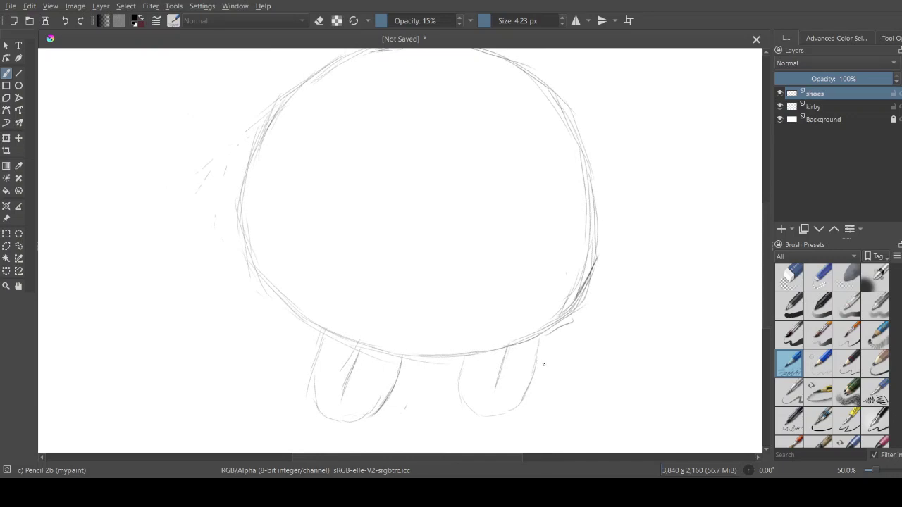
{"action": "key", "text": "t"}
{"action": "left_click_drag", "start_coordinate": [536, 353], "coordinate": [525, 355]}
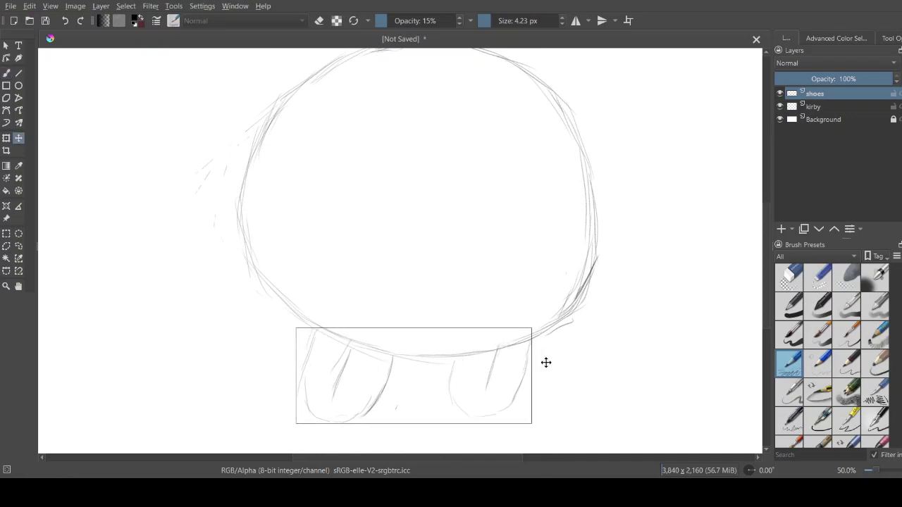
Darken the outer edges of the left and right shoes.
{"action": "mouse_move", "coordinate": [515, 279]}
{"action": "left_mouse_down"}
{"action": "mouse_move", "coordinate": [546, 269]}
{"action": "mouse_move", "coordinate": [597, 223]}
{"action": "left_mouse_up"}
{"action": "key", "text": "b"}
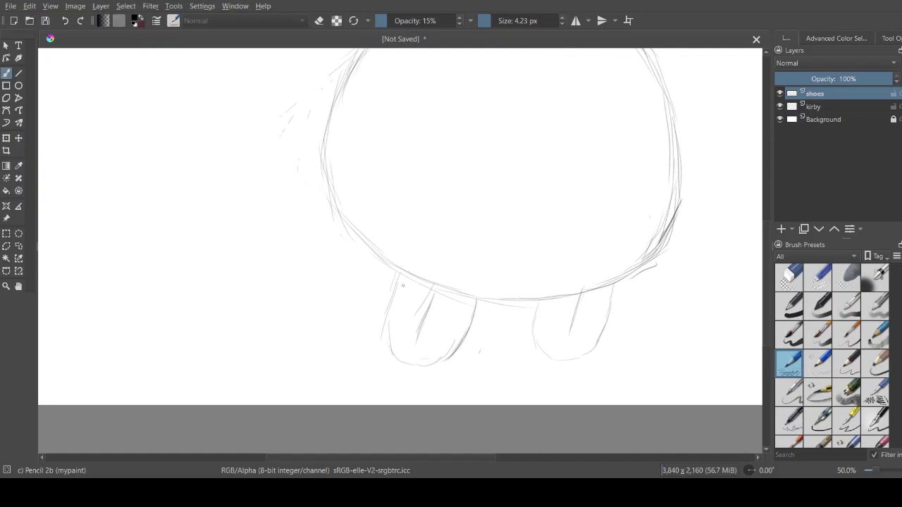
{"action": "mouse_move", "coordinate": [389, 303]}
{"action": "left_mouse_down"}
{"action": "mouse_move", "coordinate": [389, 345]}
{"action": "mouse_move", "coordinate": [406, 360]}
{"action": "left_mouse_up"}
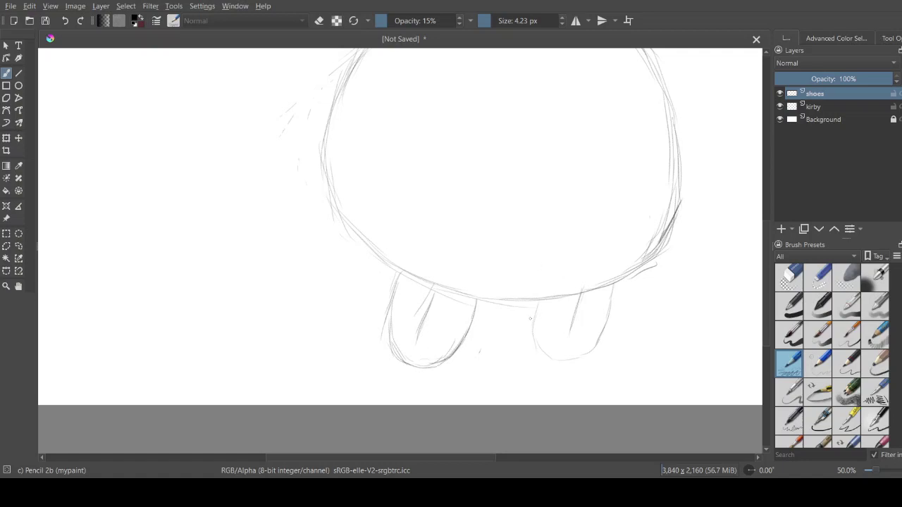
{"action": "left_click_drag", "start_coordinate": [537, 296], "coordinate": [535, 348]}
{"action": "mouse_move", "coordinate": [616, 280]}
{"action": "left_mouse_down"}
{"action": "mouse_move", "coordinate": [606, 332]}
{"action": "mouse_move", "coordinate": [590, 358]}
{"action": "mouse_move", "coordinate": [574, 361]}
{"action": "left_mouse_up"}
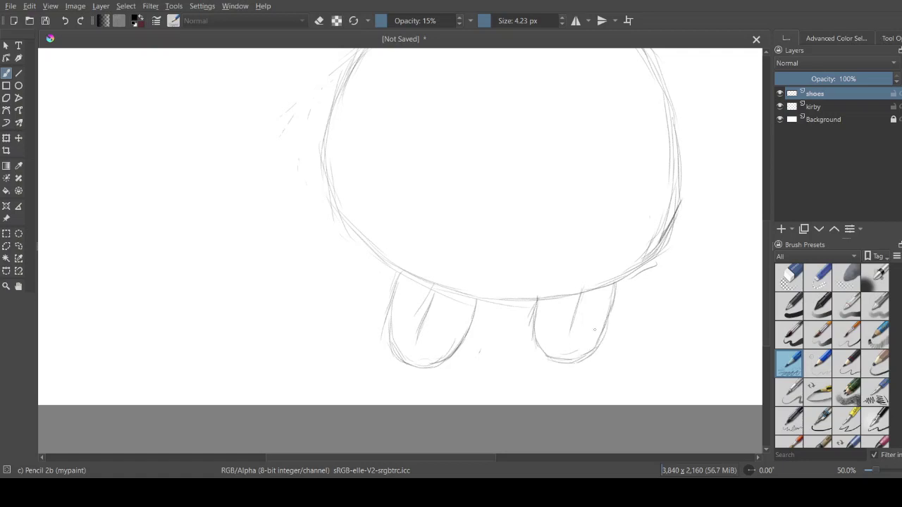
{"action": "scroll", "coordinate": [594, 326], "scroll_direction": "right", "scroll_amount": 3}
{"action": "scroll", "coordinate": [541, 312], "scroll_direction": "up", "scroll_amount": 2}
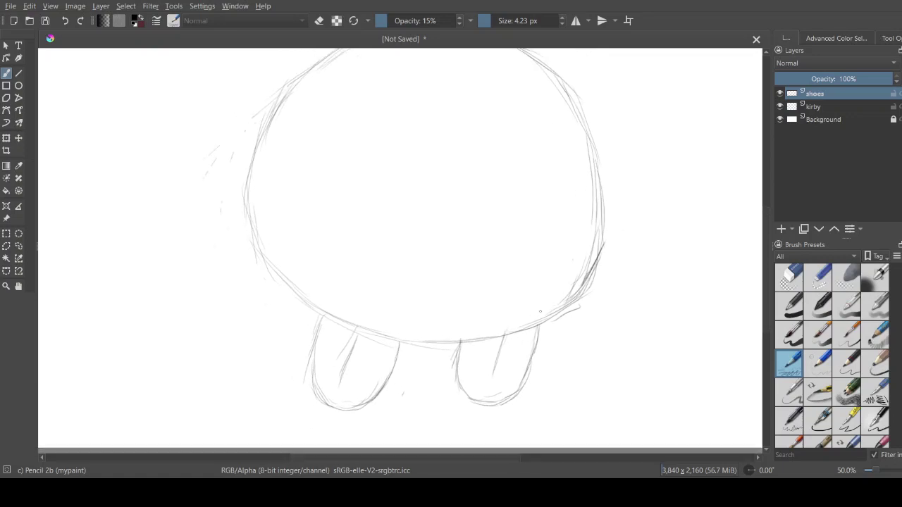
Erase the inner diagonal line in the left shoe with Eraser Small.
{"action": "left_click", "coordinate": [818, 283]}
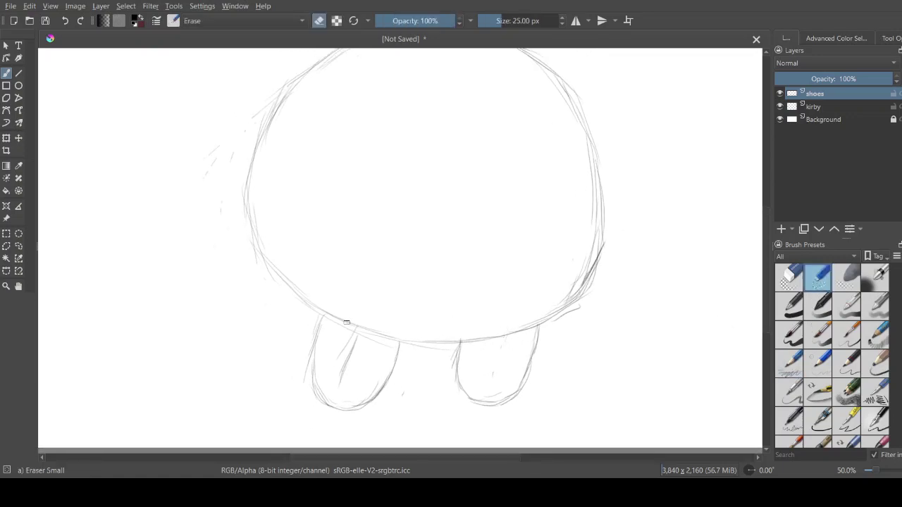
{"action": "left_click_drag", "start_coordinate": [347, 322], "coordinate": [346, 361]}
{"action": "scroll", "coordinate": [526, 221], "scroll_direction": "right", "scroll_amount": 2}
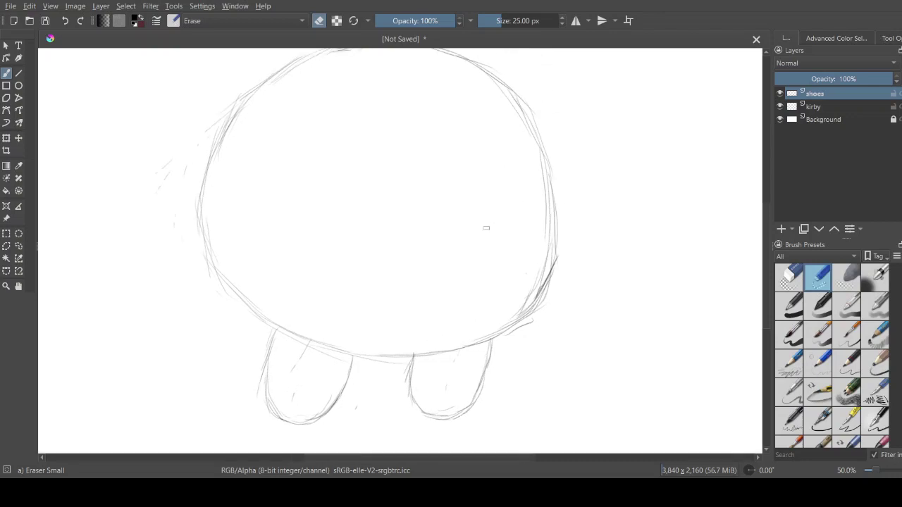
{"action": "scroll", "coordinate": [486, 223], "scroll_direction": "up", "scroll_amount": 2}
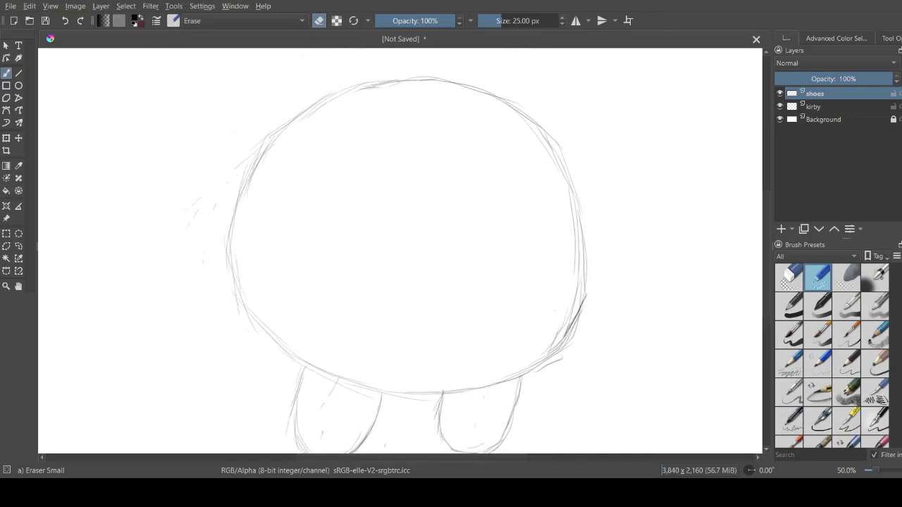
Erase rough lines on the body's left edge on the kirby layer.
{"action": "left_click", "coordinate": [835, 107]}
{"action": "scroll", "coordinate": [423, 148], "scroll_direction": "down", "scroll_amount": 3}
{"action": "scroll", "coordinate": [423, 149], "scroll_direction": "left", "scroll_amount": 3}
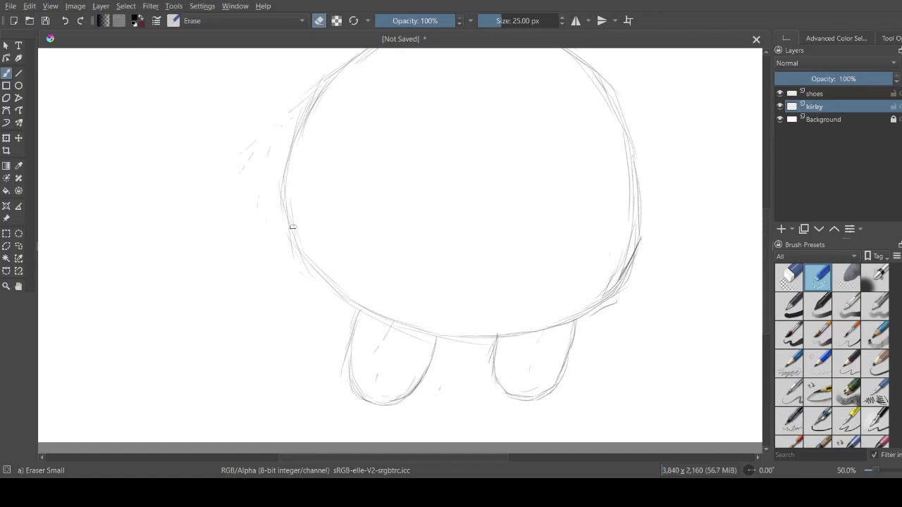
{"action": "mouse_move", "coordinate": [298, 233]}
{"action": "left_mouse_down"}
{"action": "mouse_move", "coordinate": [286, 168]}
{"action": "mouse_move", "coordinate": [281, 192]}
{"action": "left_mouse_up"}
Redraw the body's left and lower-left edges darker with Pencil 2b.
{"action": "left_click", "coordinate": [789, 363]}
{"action": "scroll", "coordinate": [228, 256], "scroll_direction": "up", "scroll_amount": 3}
{"action": "scroll", "coordinate": [229, 255], "scroll_direction": "right", "scroll_amount": 1}
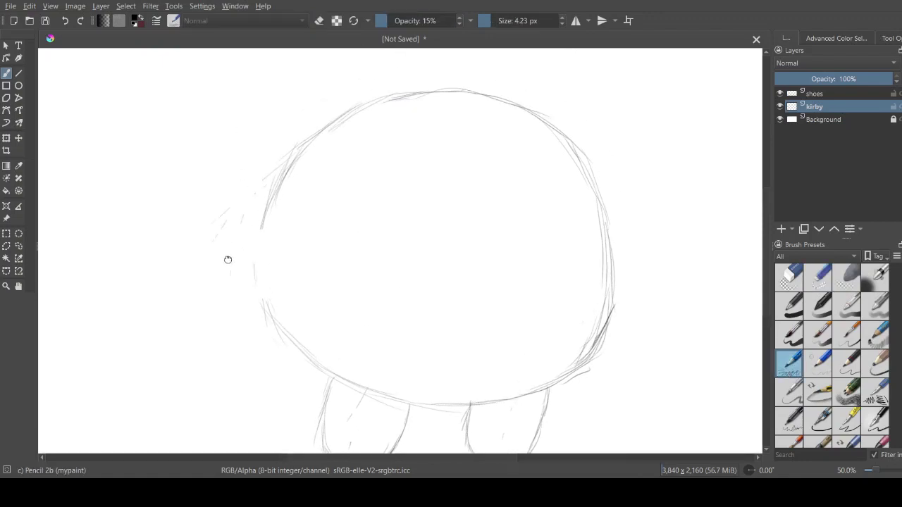
{"action": "scroll", "coordinate": [229, 256], "scroll_direction": "down", "scroll_amount": 2}
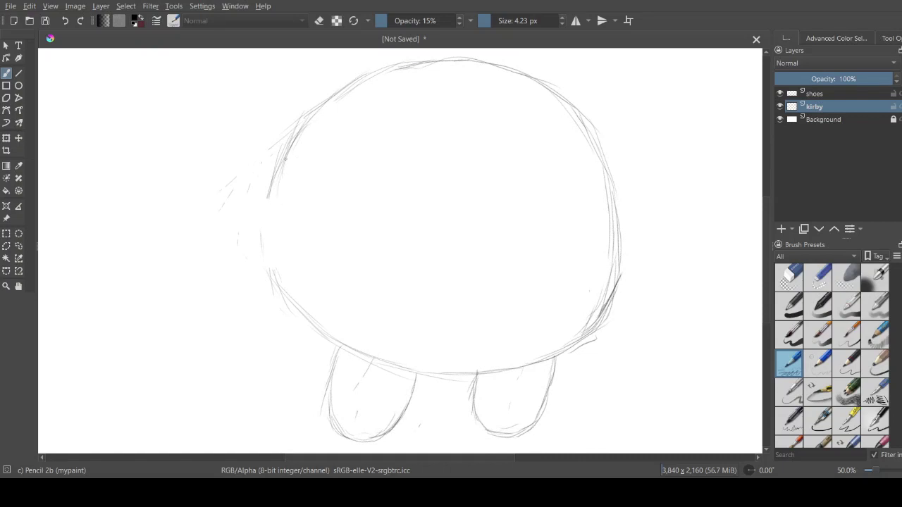
{"action": "left_click_drag", "start_coordinate": [286, 157], "coordinate": [274, 214]}
{"action": "left_click_drag", "start_coordinate": [279, 179], "coordinate": [271, 254]}
{"action": "left_click_drag", "start_coordinate": [272, 175], "coordinate": [268, 242]}
{"action": "left_click_drag", "start_coordinate": [277, 181], "coordinate": [274, 260]}
{"action": "left_click_drag", "start_coordinate": [272, 220], "coordinate": [293, 303]}
{"action": "left_click_drag", "start_coordinate": [273, 252], "coordinate": [311, 312]}
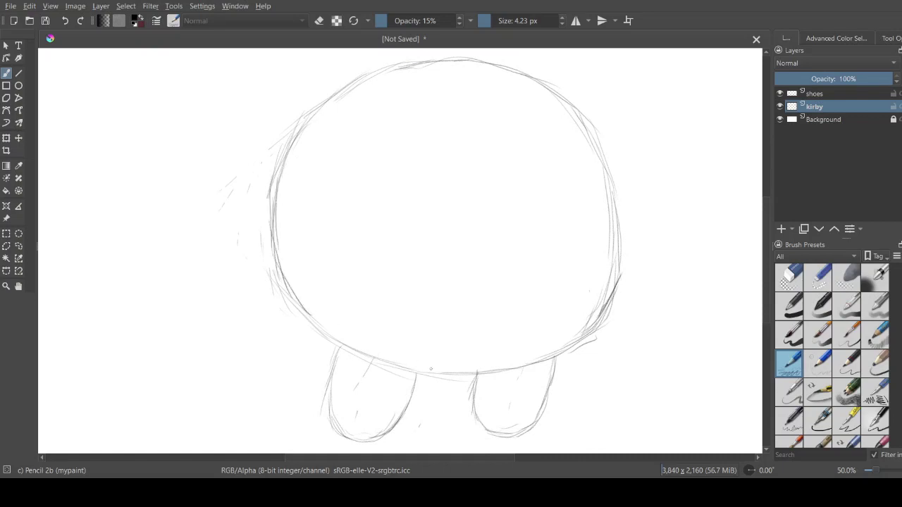
Erase stray strokes at the body's lower right and lower-left edge.
{"action": "left_click", "coordinate": [819, 278]}
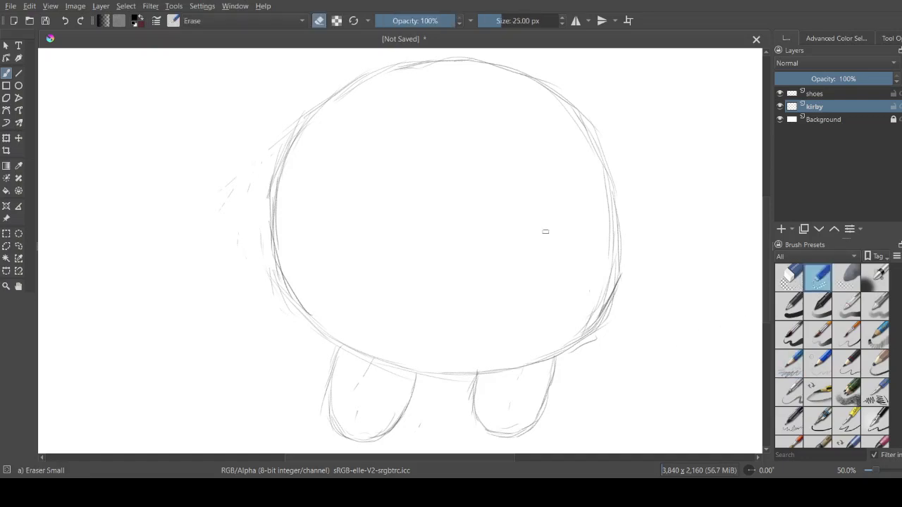
{"action": "mouse_move", "coordinate": [571, 344]}
{"action": "left_mouse_down"}
{"action": "mouse_move", "coordinate": [583, 336]}
{"action": "mouse_move", "coordinate": [578, 350]}
{"action": "left_mouse_up"}
{"action": "left_click_drag", "start_coordinate": [266, 260], "coordinate": [325, 329]}
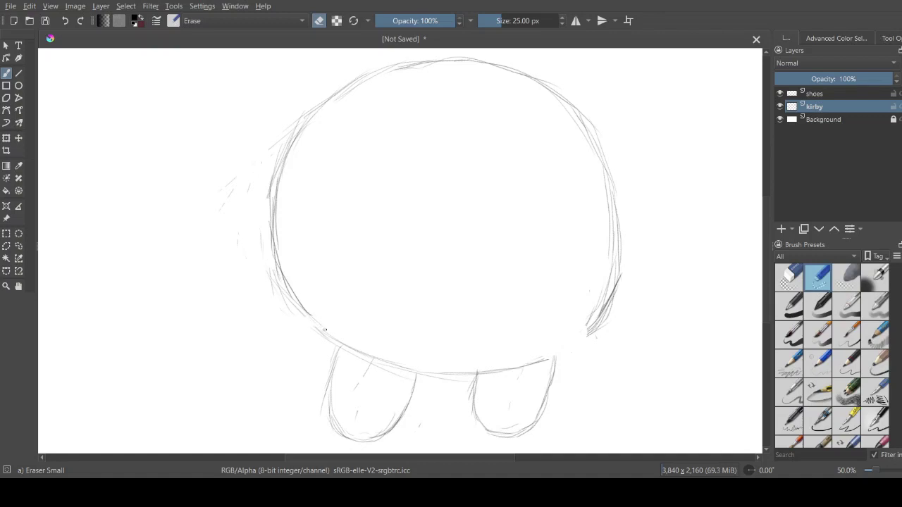
Darken the body's bottom line and lower-right edge with Pencil 2b.
{"action": "left_click", "coordinate": [786, 365]}
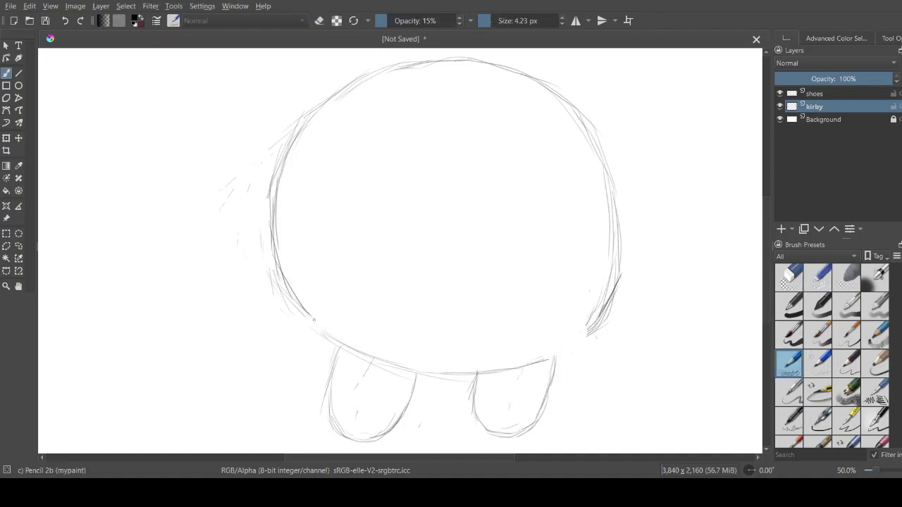
{"action": "mouse_move", "coordinate": [302, 313]}
{"action": "left_mouse_down"}
{"action": "mouse_move", "coordinate": [354, 345]}
{"action": "mouse_move", "coordinate": [342, 347]}
{"action": "left_mouse_up"}
{"action": "mouse_move", "coordinate": [285, 295]}
{"action": "left_mouse_down"}
{"action": "mouse_move", "coordinate": [364, 347]}
{"action": "mouse_move", "coordinate": [493, 367]}
{"action": "mouse_move", "coordinate": [549, 356]}
{"action": "mouse_move", "coordinate": [540, 361]}
{"action": "mouse_move", "coordinate": [602, 305]}
{"action": "mouse_move", "coordinate": [619, 246]}
{"action": "mouse_move", "coordinate": [607, 295]}
{"action": "mouse_move", "coordinate": [568, 348]}
{"action": "mouse_move", "coordinate": [535, 364]}
{"action": "left_mouse_up"}
{"action": "left_click_drag", "start_coordinate": [581, 337], "coordinate": [539, 367]}
{"action": "mouse_move", "coordinate": [540, 260]}
{"action": "left_mouse_down"}
{"action": "mouse_move", "coordinate": [528, 270]}
{"action": "mouse_move", "coordinate": [601, 266]}
{"action": "left_mouse_up"}
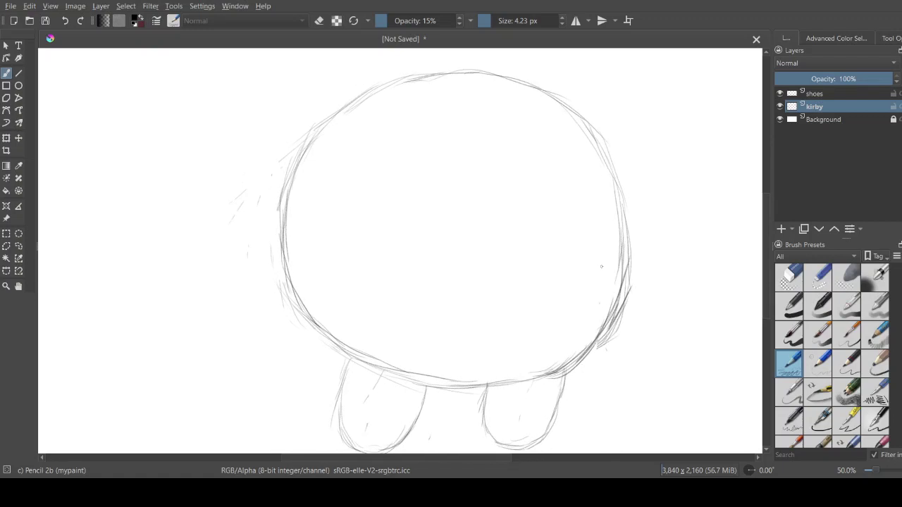
Add a new layer named 'face'.
{"action": "left_click", "coordinate": [781, 229]}
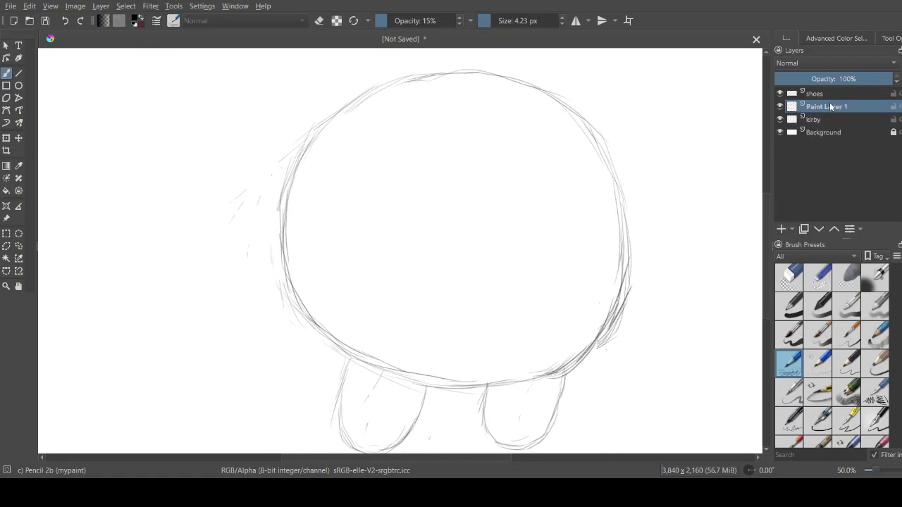
{"action": "type", "text": "face"}
{"action": "key", "text": "Return"}
Sketch a horizontal line with a small oval at its left end, shifted slightly up.
{"action": "scroll", "coordinate": [313, 172], "scroll_direction": "down", "scroll_amount": 2}
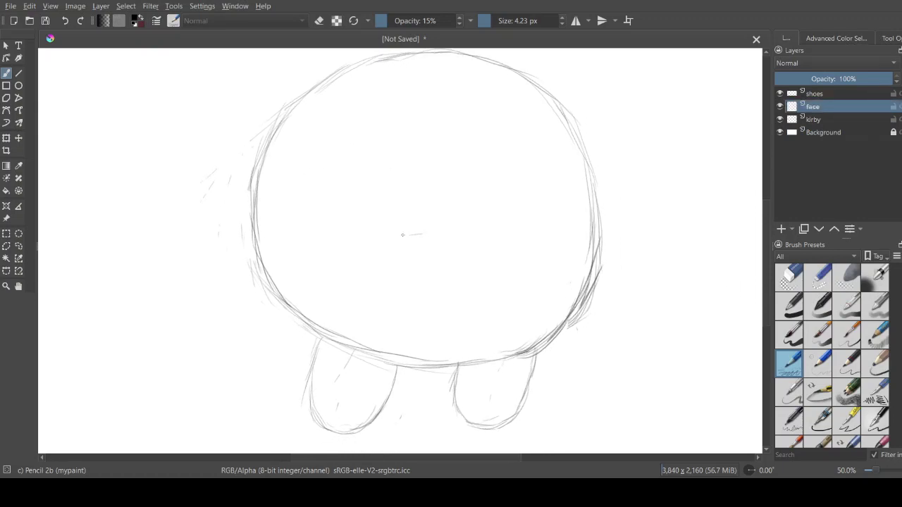
{"action": "left_click_drag", "start_coordinate": [403, 235], "coordinate": [479, 233]}
{"action": "left_click_drag", "start_coordinate": [408, 238], "coordinate": [409, 250]}
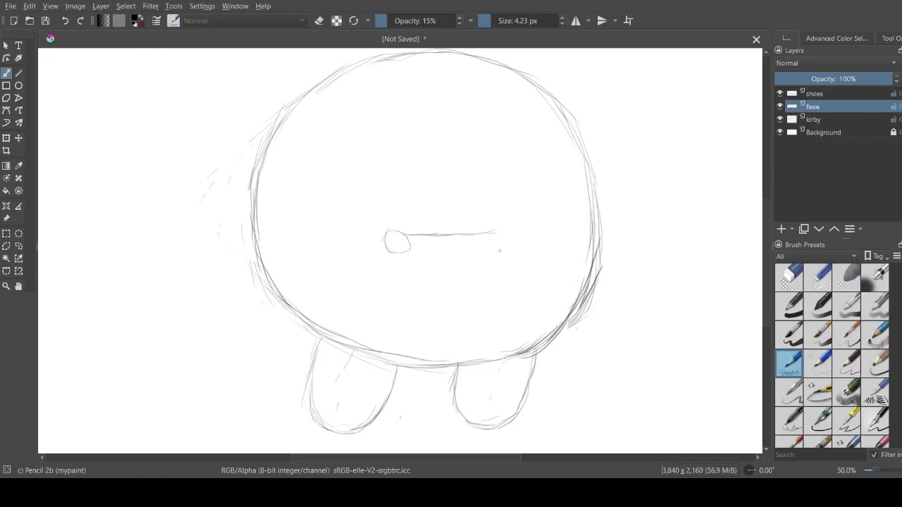
{"action": "key", "text": "t"}
{"action": "left_click_drag", "start_coordinate": [481, 227], "coordinate": [490, 207]}
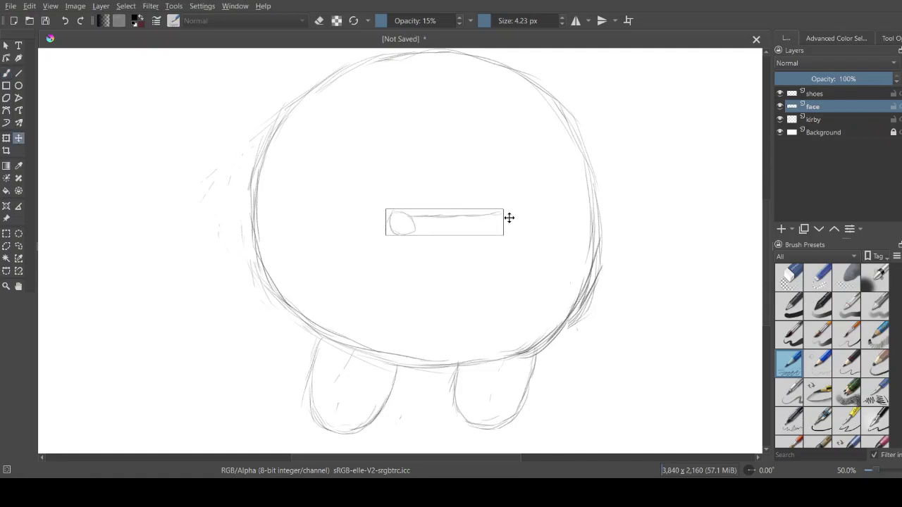
{"action": "key", "text": "b"}
{"action": "left_click_drag", "start_coordinate": [442, 122], "coordinate": [417, 179]}
{"action": "key", "text": "ctrl+plus"}
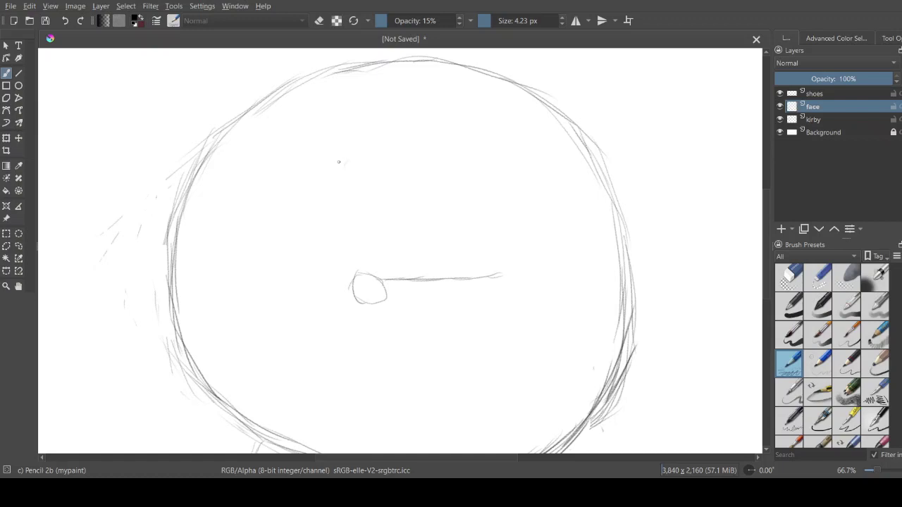
Sketch the right eye oval and a short cheek stroke with the pencil.
{"action": "mouse_move", "coordinate": [333, 163]}
{"action": "left_mouse_down"}
{"action": "mouse_move", "coordinate": [346, 145]}
{"action": "mouse_move", "coordinate": [402, 178]}
{"action": "left_mouse_up"}
{"action": "mouse_move", "coordinate": [338, 146]}
{"action": "left_mouse_down"}
{"action": "mouse_move", "coordinate": [353, 207]}
{"action": "mouse_move", "coordinate": [404, 207]}
{"action": "left_mouse_up"}
{"action": "left_click_drag", "start_coordinate": [389, 151], "coordinate": [402, 209]}
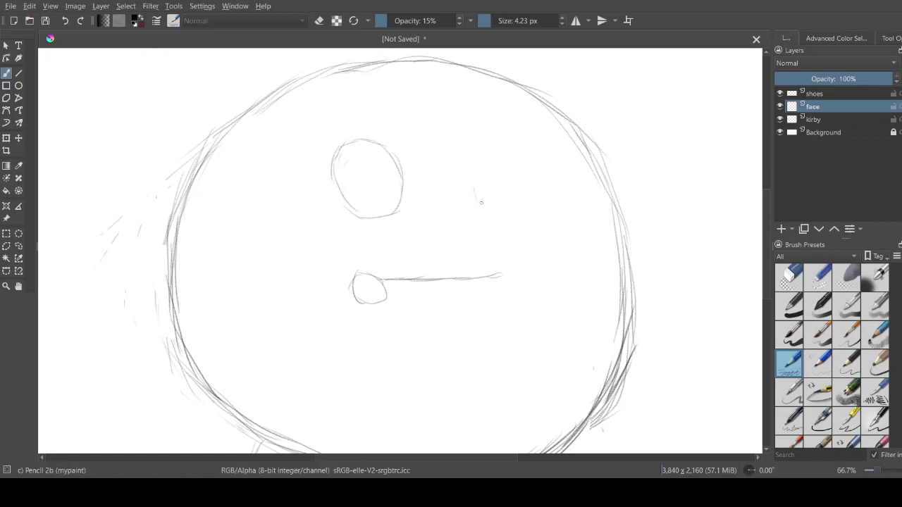
{"action": "left_click_drag", "start_coordinate": [514, 150], "coordinate": [527, 185]}
{"action": "left_click_drag", "start_coordinate": [424, 190], "coordinate": [414, 215]}
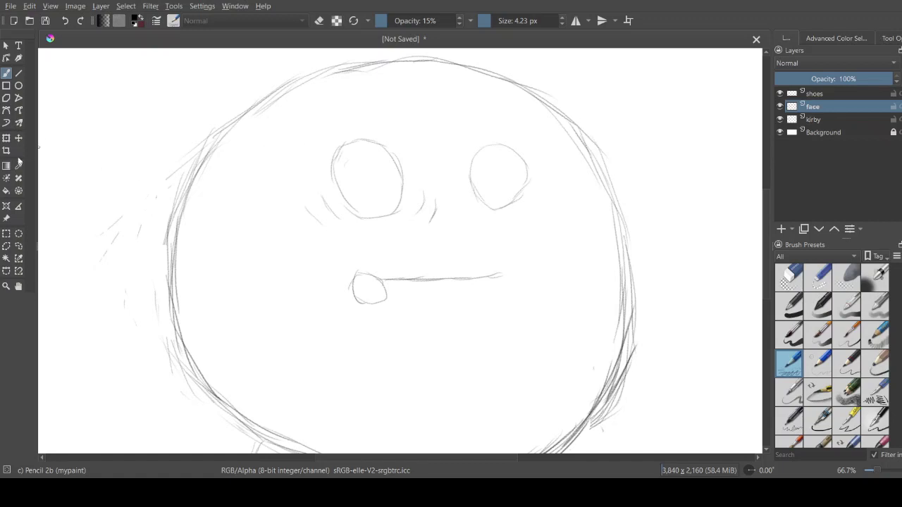
Rectangle-select the right eye and shift it slightly to the right.
{"action": "left_click", "coordinate": [18, 234]}
{"action": "left_click", "coordinate": [5, 234]}
{"action": "left_click_drag", "start_coordinate": [461, 133], "coordinate": [549, 227]}
{"action": "key", "text": "t"}
{"action": "left_click_drag", "start_coordinate": [526, 187], "coordinate": [540, 189]}
{"action": "key", "text": "ctrl+shift+a"}
{"action": "key", "text": "b"}
Erase the right eye's lower-right part and redraw its side with the pencil.
{"action": "left_click", "coordinate": [818, 278]}
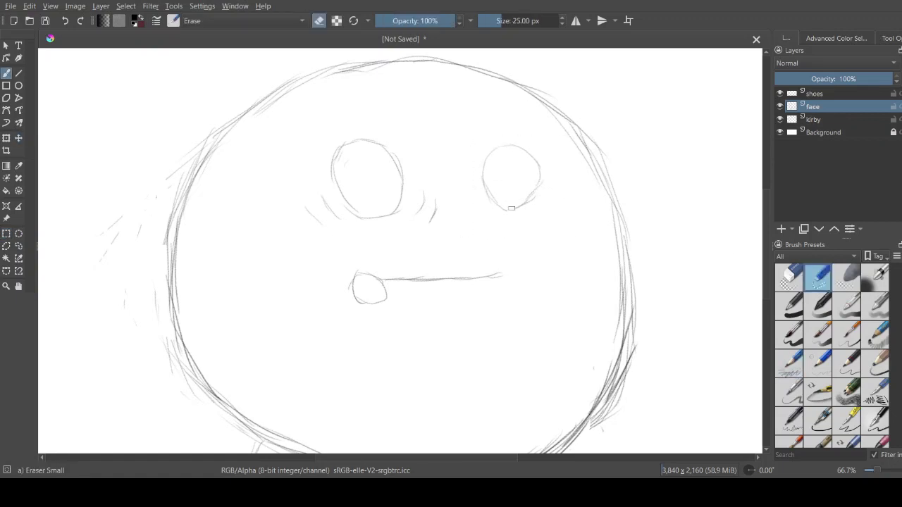
{"action": "mouse_move", "coordinate": [512, 213]}
{"action": "left_mouse_down"}
{"action": "mouse_move", "coordinate": [535, 184]}
{"action": "mouse_move", "coordinate": [538, 200]}
{"action": "left_mouse_up"}
{"action": "left_click", "coordinate": [788, 362]}
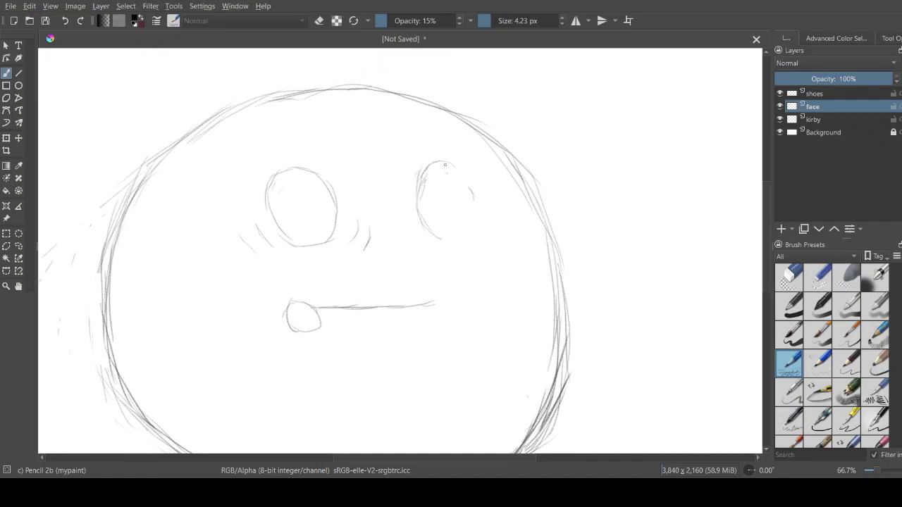
{"action": "left_click_drag", "start_coordinate": [466, 178], "coordinate": [470, 198]}
{"action": "left_click", "coordinate": [818, 282]}
Zoom in, erase the right eye's left side, and redraw its top and left arc.
{"action": "scroll", "coordinate": [437, 264], "scroll_direction": "up", "scroll_amount": 1}
{"action": "scroll", "coordinate": [423, 266], "scroll_direction": "up", "scroll_amount": 2}
{"action": "left_click_drag", "start_coordinate": [419, 265], "coordinate": [412, 283]}
{"action": "mouse_move", "coordinate": [408, 147]}
{"action": "left_mouse_down"}
{"action": "mouse_move", "coordinate": [390, 135]}
{"action": "mouse_move", "coordinate": [407, 225]}
{"action": "mouse_move", "coordinate": [406, 112]}
{"action": "mouse_move", "coordinate": [416, 77]}
{"action": "left_mouse_up"}
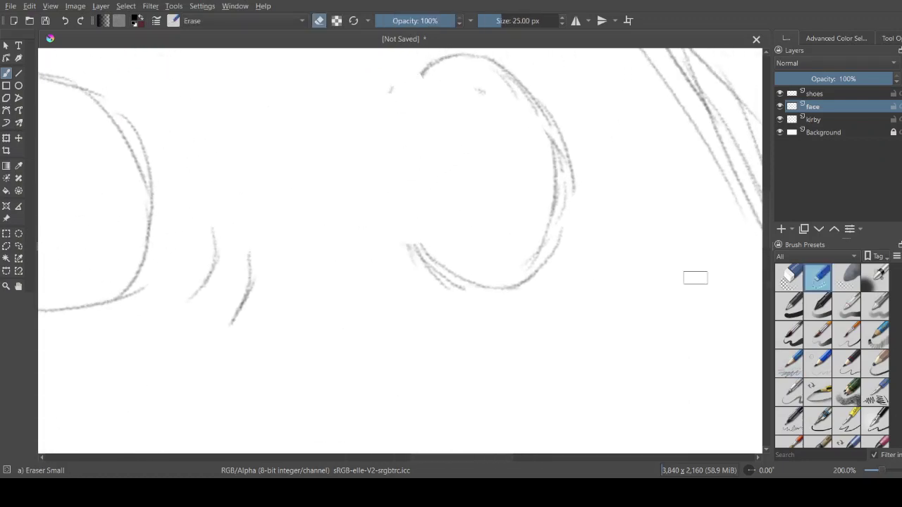
{"action": "left_click", "coordinate": [793, 361]}
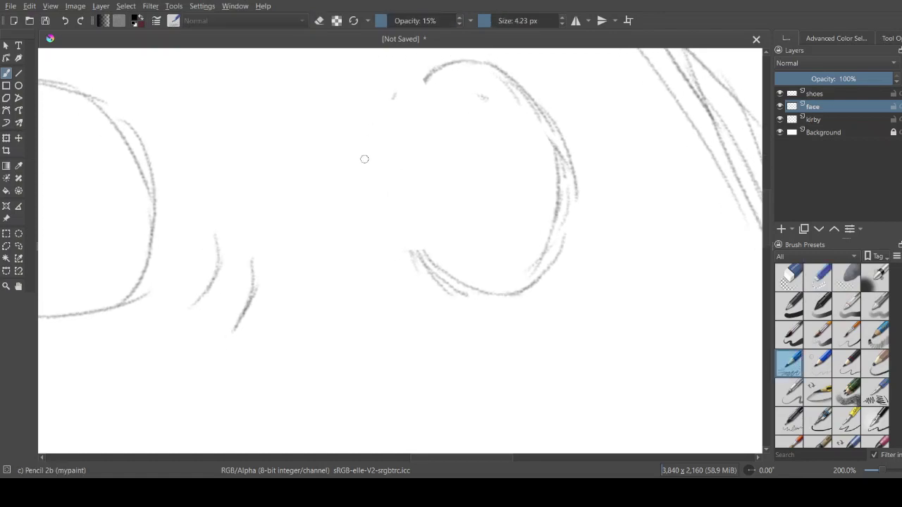
{"action": "mouse_move", "coordinate": [402, 82]}
{"action": "left_mouse_down"}
{"action": "mouse_move", "coordinate": [377, 122]}
{"action": "mouse_move", "coordinate": [444, 100]}
{"action": "mouse_move", "coordinate": [374, 141]}
{"action": "left_mouse_up"}
{"action": "mouse_move", "coordinate": [405, 111]}
{"action": "left_mouse_down"}
{"action": "mouse_move", "coordinate": [373, 154]}
{"action": "mouse_move", "coordinate": [363, 200]}
{"action": "left_mouse_up"}
{"action": "left_click_drag", "start_coordinate": [381, 156], "coordinate": [371, 199]}
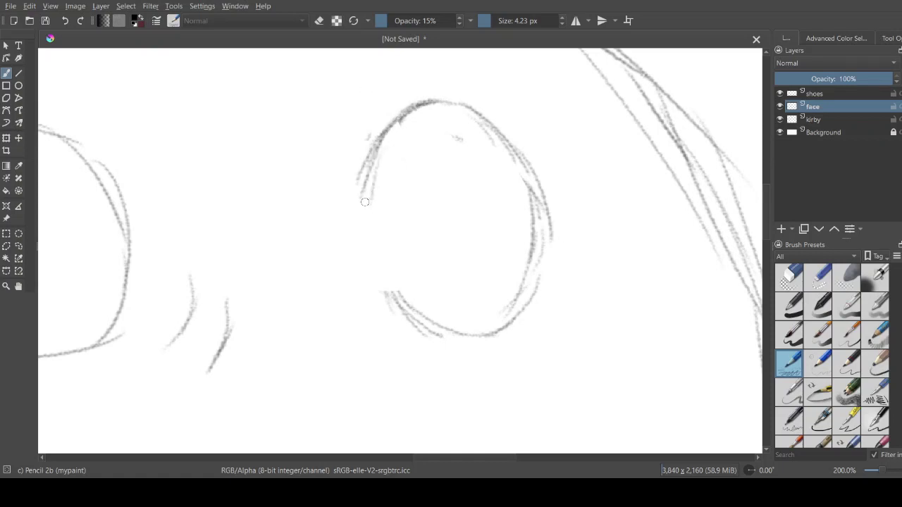
{"action": "left_click_drag", "start_coordinate": [366, 166], "coordinate": [362, 227]}
{"action": "left_click_drag", "start_coordinate": [363, 184], "coordinate": [381, 276]}
{"action": "mouse_move", "coordinate": [356, 210]}
{"action": "left_mouse_down"}
{"action": "mouse_move", "coordinate": [416, 323]}
{"action": "mouse_move", "coordinate": [459, 341]}
{"action": "left_mouse_up"}
Erase and redraw the eye's right side, joining it to the bottom and darkening the edge.
{"action": "left_click", "coordinate": [818, 278]}
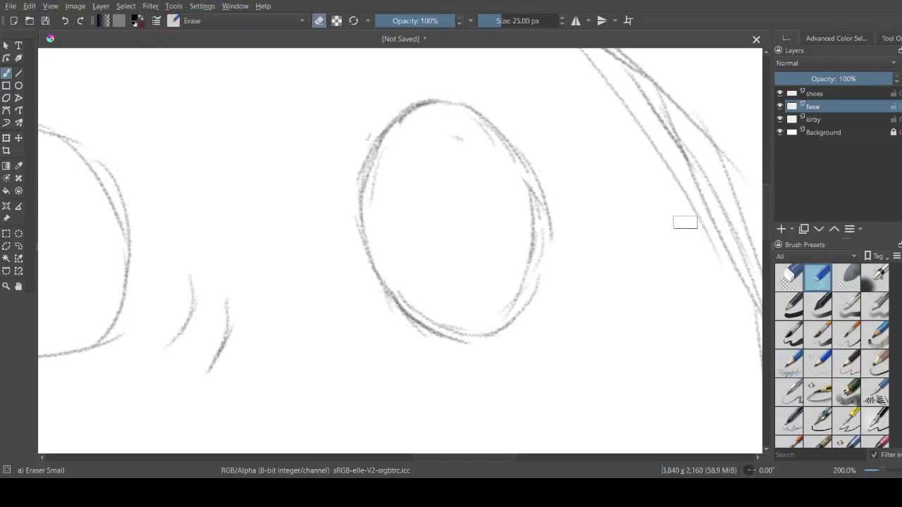
{"action": "mouse_move", "coordinate": [497, 107]}
{"action": "left_mouse_down"}
{"action": "mouse_move", "coordinate": [486, 117]}
{"action": "mouse_move", "coordinate": [517, 145]}
{"action": "mouse_move", "coordinate": [536, 233]}
{"action": "mouse_move", "coordinate": [516, 315]}
{"action": "left_mouse_up"}
{"action": "left_click", "coordinate": [790, 363]}
{"action": "left_click_drag", "start_coordinate": [465, 173], "coordinate": [390, 178]}
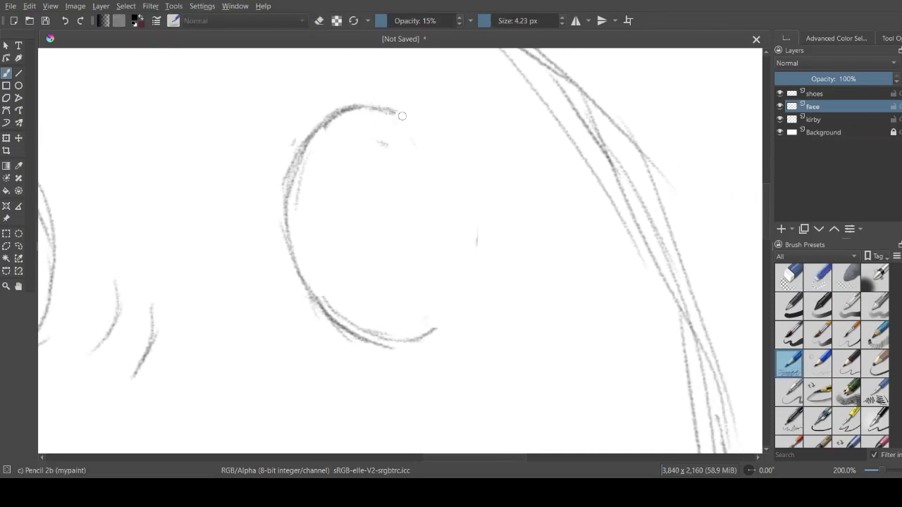
{"action": "mouse_move", "coordinate": [395, 115]}
{"action": "left_mouse_down"}
{"action": "mouse_move", "coordinate": [444, 155]}
{"action": "mouse_move", "coordinate": [458, 215]}
{"action": "left_mouse_up"}
{"action": "left_click_drag", "start_coordinate": [444, 159], "coordinate": [471, 265]}
{"action": "left_click_drag", "start_coordinate": [457, 187], "coordinate": [460, 282]}
{"action": "mouse_move", "coordinate": [467, 220]}
{"action": "left_mouse_down"}
{"action": "mouse_move", "coordinate": [464, 300]}
{"action": "mouse_move", "coordinate": [447, 322]}
{"action": "left_mouse_up"}
{"action": "left_click_drag", "start_coordinate": [471, 244], "coordinate": [443, 323]}
{"action": "left_click_drag", "start_coordinate": [464, 227], "coordinate": [449, 320]}
{"action": "mouse_move", "coordinate": [469, 286]}
{"action": "left_mouse_down"}
{"action": "mouse_move", "coordinate": [427, 336]}
{"action": "mouse_move", "coordinate": [444, 325]}
{"action": "left_mouse_up"}
{"action": "left_click_drag", "start_coordinate": [381, 197], "coordinate": [468, 137]}
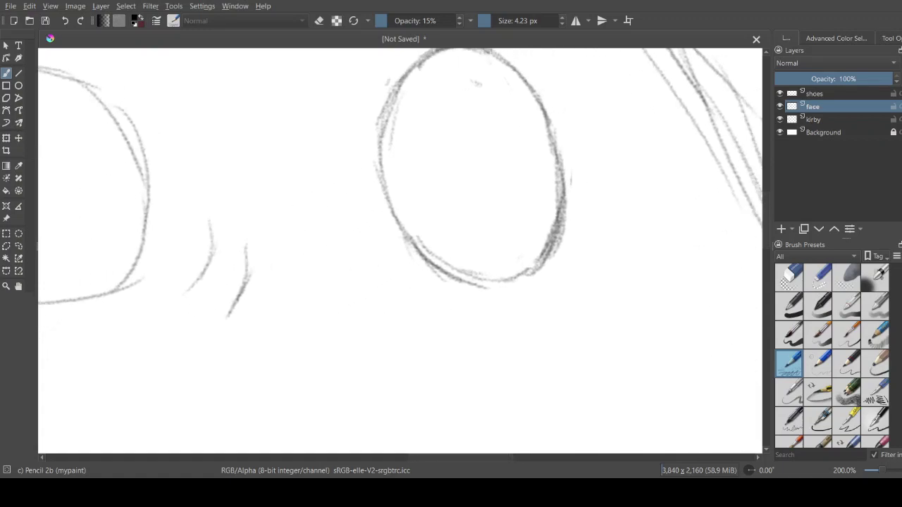
Add five short cheek lines around the eye's lower edge, then zoom out.
{"action": "left_click_drag", "start_coordinate": [352, 231], "coordinate": [409, 303]}
{"action": "mouse_move", "coordinate": [315, 265]}
{"action": "left_mouse_down"}
{"action": "mouse_move", "coordinate": [346, 318]}
{"action": "mouse_move", "coordinate": [374, 322]}
{"action": "left_mouse_up"}
{"action": "left_click_drag", "start_coordinate": [387, 177], "coordinate": [300, 170]}
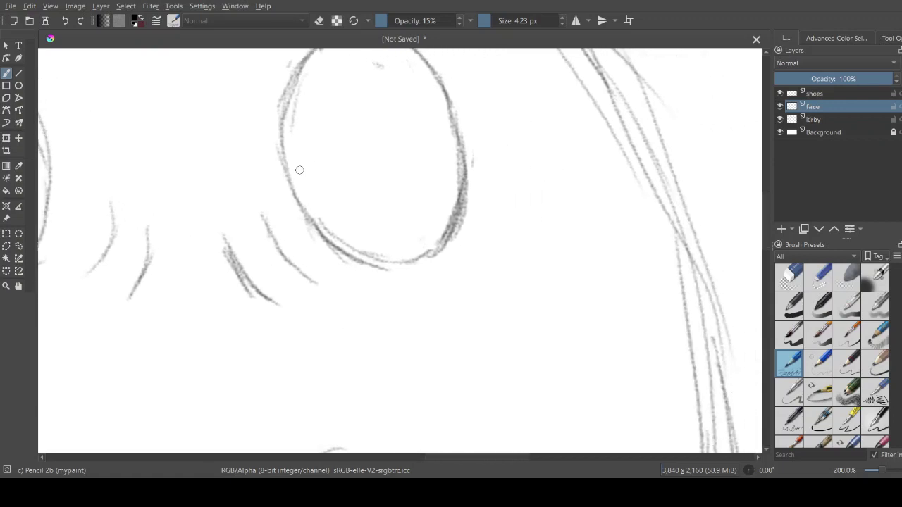
{"action": "mouse_move", "coordinate": [499, 181]}
{"action": "left_mouse_down"}
{"action": "mouse_move", "coordinate": [501, 265]}
{"action": "mouse_move", "coordinate": [479, 288]}
{"action": "left_mouse_up"}
{"action": "left_click_drag", "start_coordinate": [565, 182], "coordinate": [566, 296]}
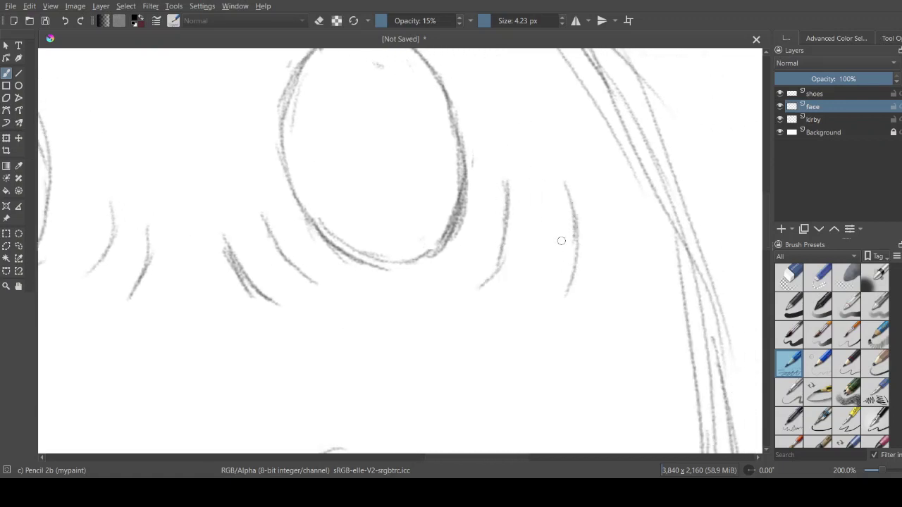
{"action": "scroll", "coordinate": [536, 207], "scroll_direction": "down", "scroll_amount": 1}
{"action": "scroll", "coordinate": [564, 232], "scroll_direction": "down", "scroll_amount": 1}
At 100% zoom, freehand-select the mouth's left circle and move it up and left.
{"action": "scroll", "coordinate": [560, 212], "scroll_direction": "down", "scroll_amount": 1}
{"action": "scroll", "coordinate": [554, 189], "scroll_direction": "down", "scroll_amount": 1}
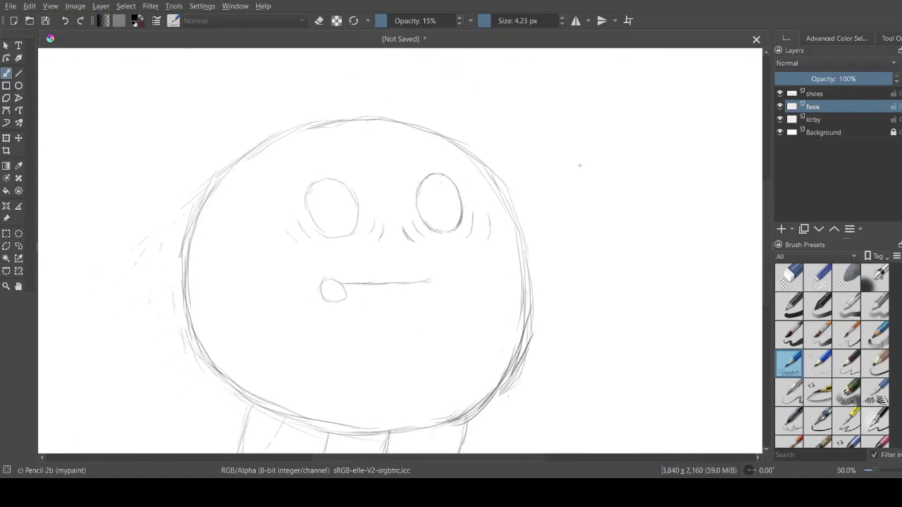
{"action": "left_click_drag", "start_coordinate": [590, 189], "coordinate": [616, 145]}
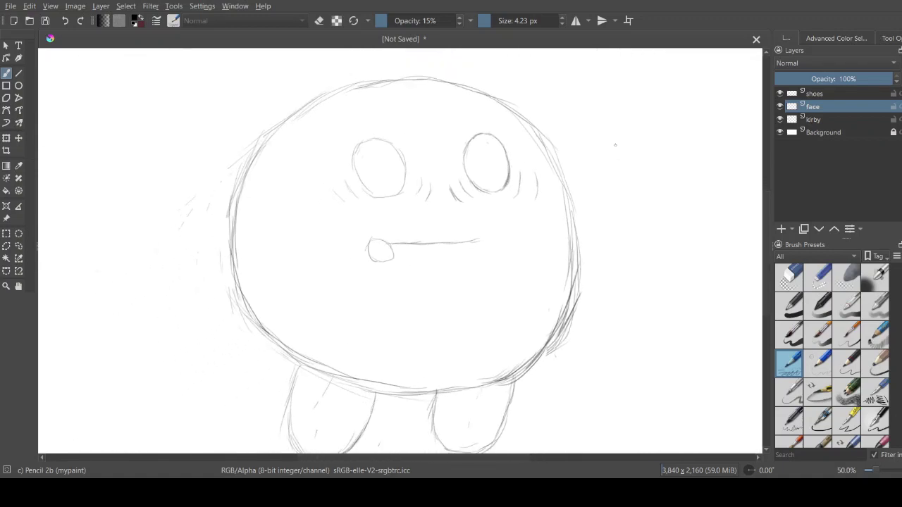
{"action": "key", "text": "1"}
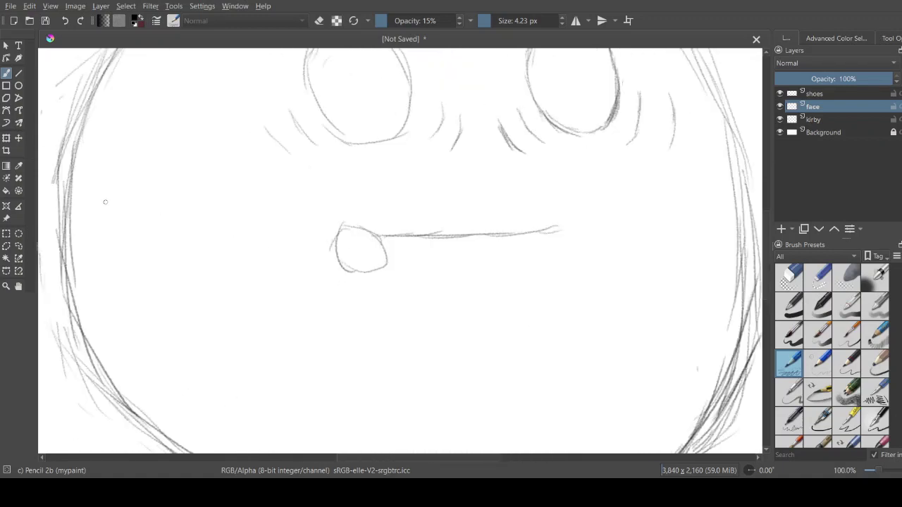
{"action": "left_click", "coordinate": [18, 246]}
{"action": "left_click_drag", "start_coordinate": [309, 230], "coordinate": [308, 237]}
{"action": "key", "text": "t"}
{"action": "left_click_drag", "start_coordinate": [364, 245], "coordinate": [357, 234]}
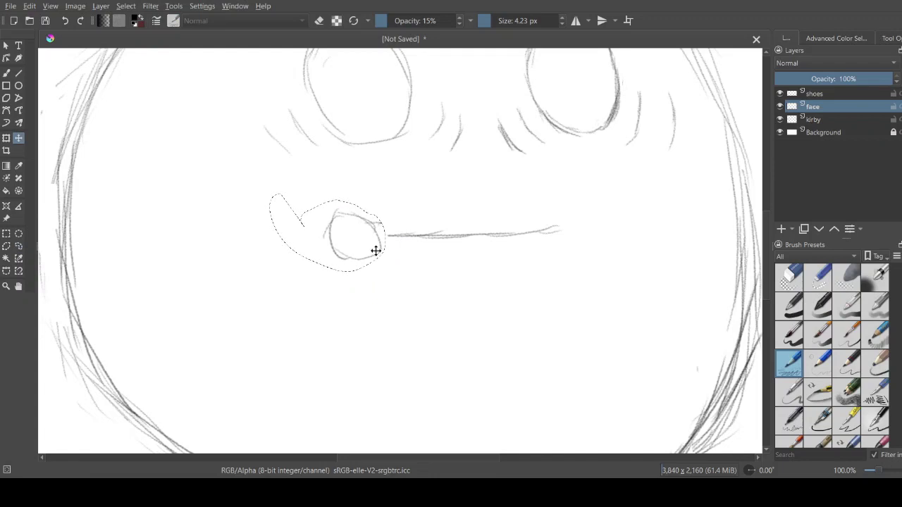
{"action": "key", "text": "ctrl+shift+a"}
Join the left oval to the mouth line and draw a matching oval at the right end.
{"action": "key", "text": "b"}
{"action": "left_click", "coordinate": [818, 280]}
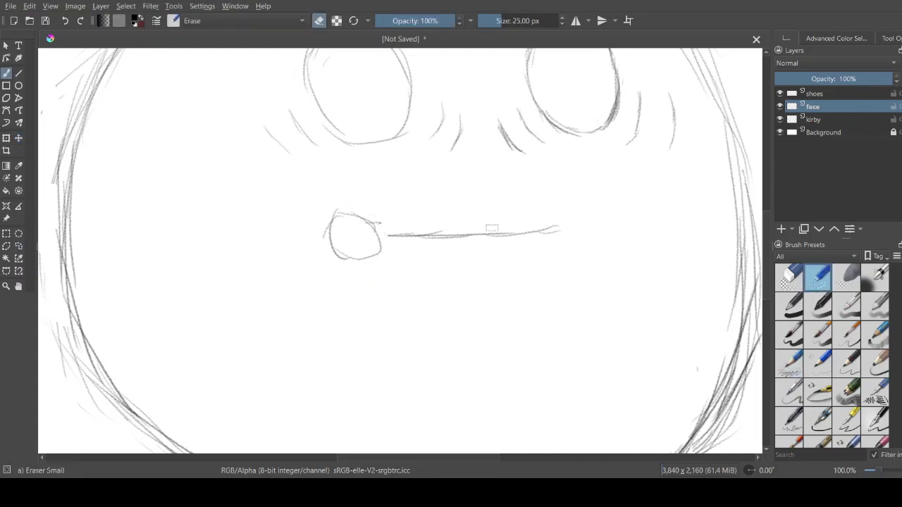
{"action": "key", "text": "ctrl+equal"}
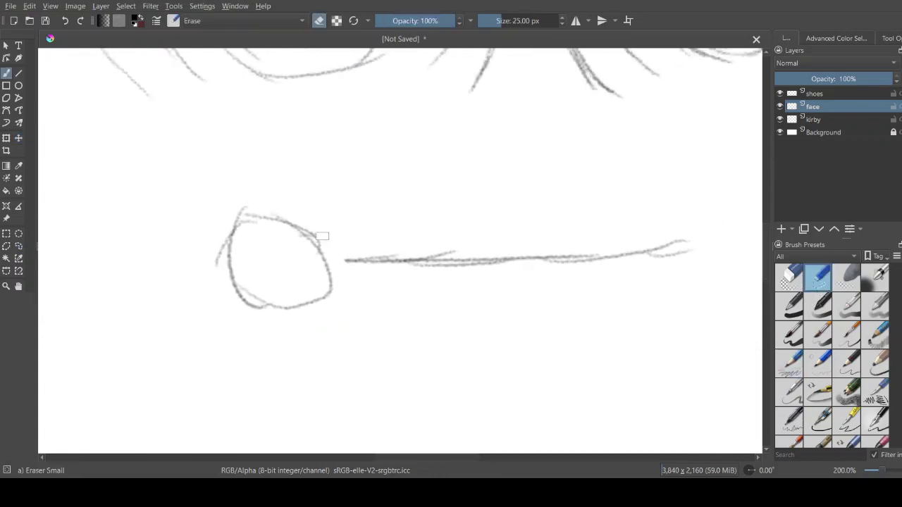
{"action": "left_click", "coordinate": [788, 362]}
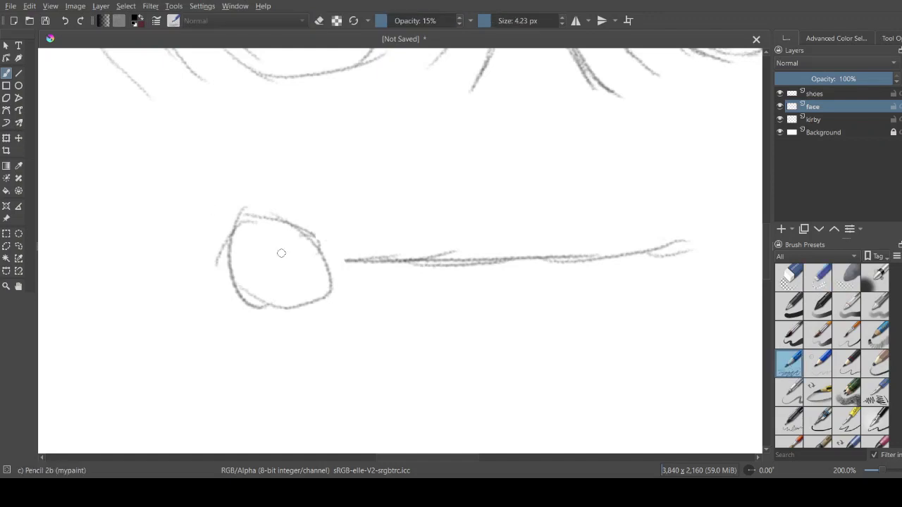
{"action": "mouse_move", "coordinate": [348, 266]}
{"action": "left_mouse_down"}
{"action": "mouse_move", "coordinate": [325, 263]}
{"action": "mouse_move", "coordinate": [365, 267]}
{"action": "mouse_move", "coordinate": [219, 263]}
{"action": "left_mouse_up"}
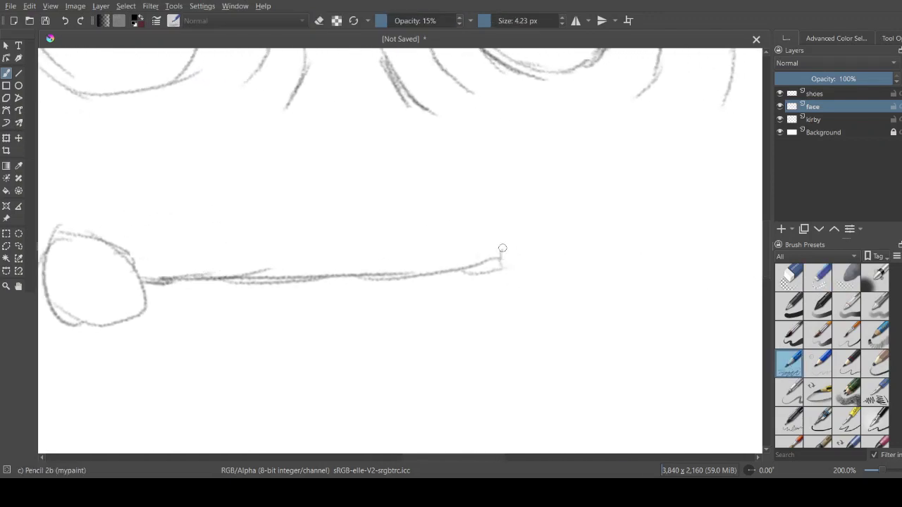
{"action": "mouse_move", "coordinate": [502, 262]}
{"action": "left_mouse_down"}
{"action": "mouse_move", "coordinate": [524, 226]}
{"action": "mouse_move", "coordinate": [571, 266]}
{"action": "mouse_move", "coordinate": [503, 282]}
{"action": "mouse_move", "coordinate": [562, 304]}
{"action": "mouse_move", "coordinate": [574, 277]}
{"action": "mouse_move", "coordinate": [563, 255]}
{"action": "left_mouse_up"}
{"action": "key", "text": "minus"}
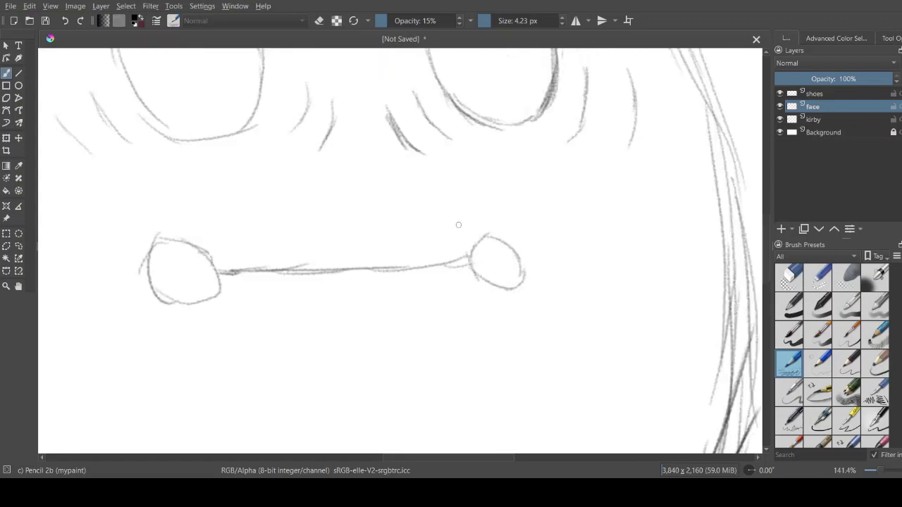
{"action": "key", "text": "minus"}
{"action": "key", "text": "minus"}
{"action": "key", "text": "minus"}
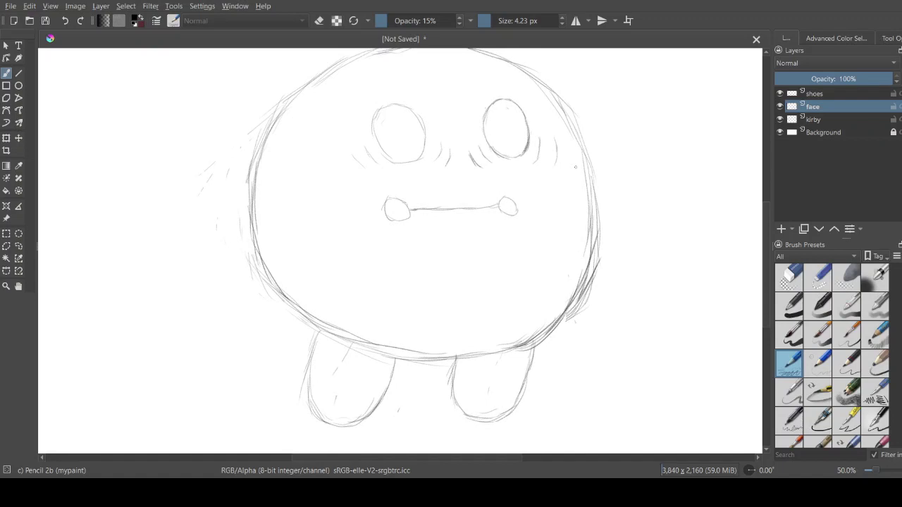
Erase the right mouth oval and line tip, then darken and extend the mouth line rightward.
{"action": "key", "text": "plus"}
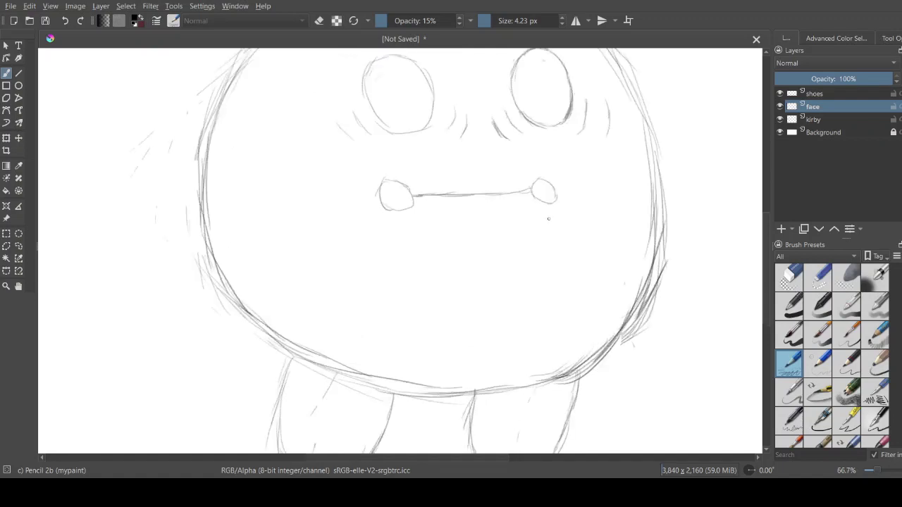
{"action": "key", "text": "plus"}
{"action": "left_click", "coordinate": [819, 279]}
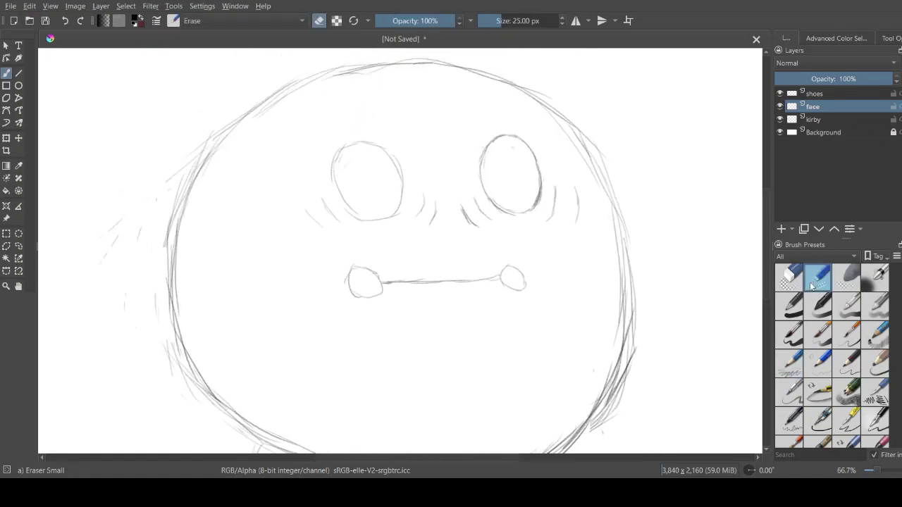
{"action": "mouse_move", "coordinate": [507, 273]}
{"action": "left_mouse_down"}
{"action": "mouse_move", "coordinate": [500, 277]}
{"action": "mouse_move", "coordinate": [523, 276]}
{"action": "mouse_move", "coordinate": [506, 282]}
{"action": "mouse_move", "coordinate": [522, 287]}
{"action": "left_mouse_up"}
{"action": "left_click", "coordinate": [789, 363]}
{"action": "left_click_drag", "start_coordinate": [283, 197], "coordinate": [160, 165]}
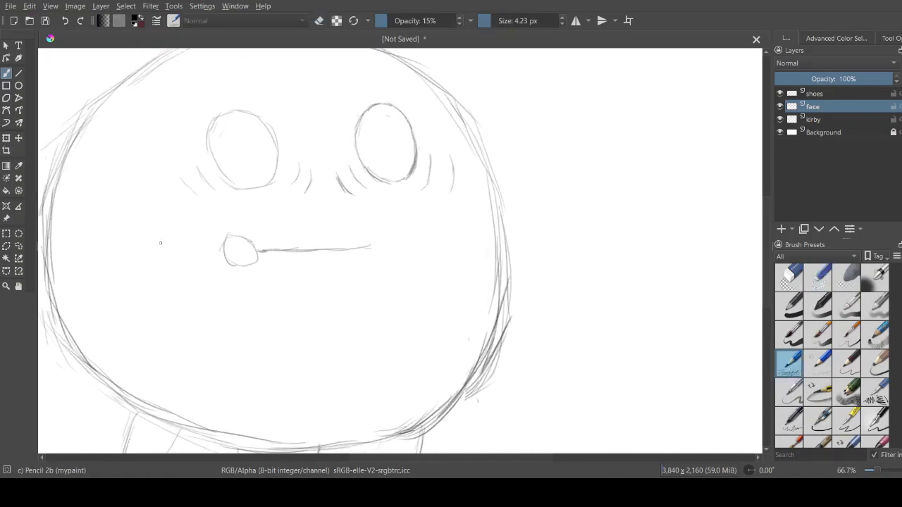
{"action": "left_click_drag", "start_coordinate": [326, 251], "coordinate": [404, 243]}
Erase the lower part of the left mouth oval and redraw a small arched curl there.
{"action": "scroll", "coordinate": [501, 322], "scroll_direction": "up", "scroll_amount": 2}
{"action": "scroll", "coordinate": [401, 312], "scroll_direction": "up", "scroll_amount": 2}
{"action": "left_click", "coordinate": [823, 279]}
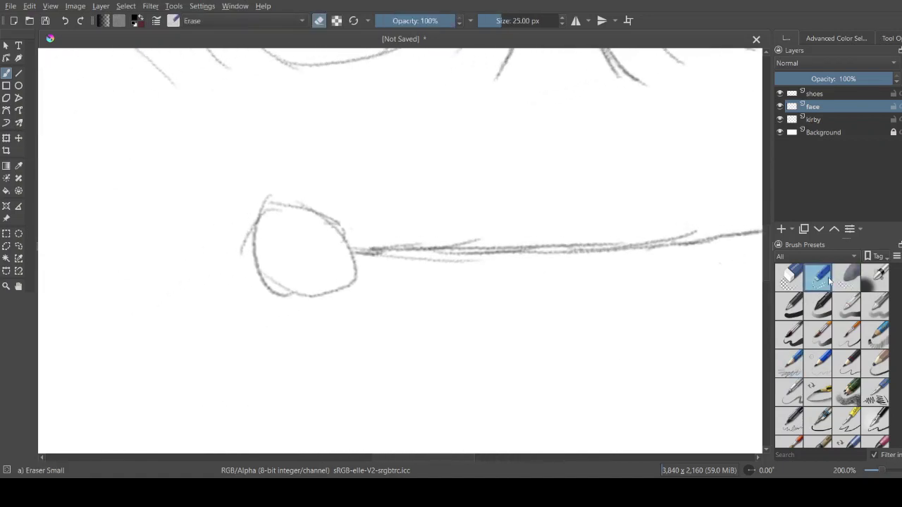
{"action": "mouse_move", "coordinate": [254, 289]}
{"action": "left_mouse_down"}
{"action": "mouse_move", "coordinate": [336, 298]}
{"action": "mouse_move", "coordinate": [355, 266]}
{"action": "left_mouse_up"}
{"action": "left_click_drag", "start_coordinate": [459, 290], "coordinate": [380, 334]}
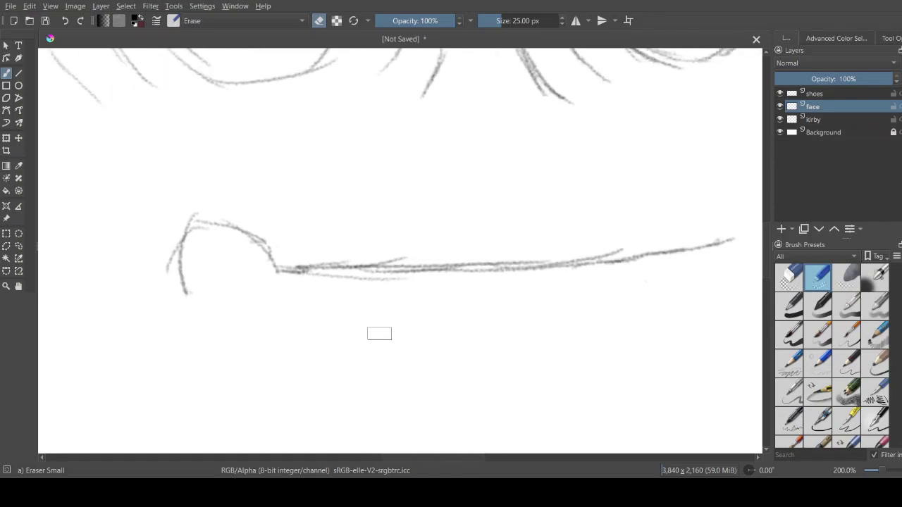
{"action": "scroll", "coordinate": [379, 334], "scroll_direction": "down", "scroll_amount": 3}
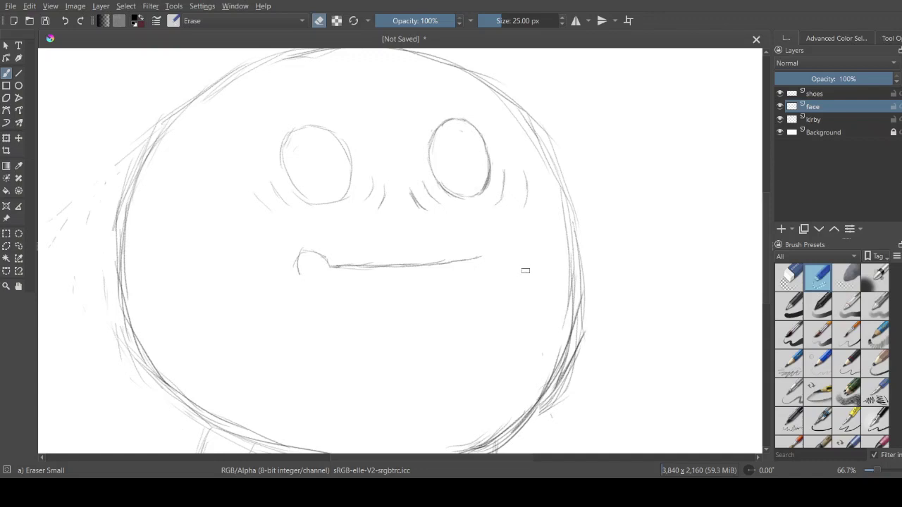
{"action": "scroll", "coordinate": [523, 264], "scroll_direction": "up", "scroll_amount": 3}
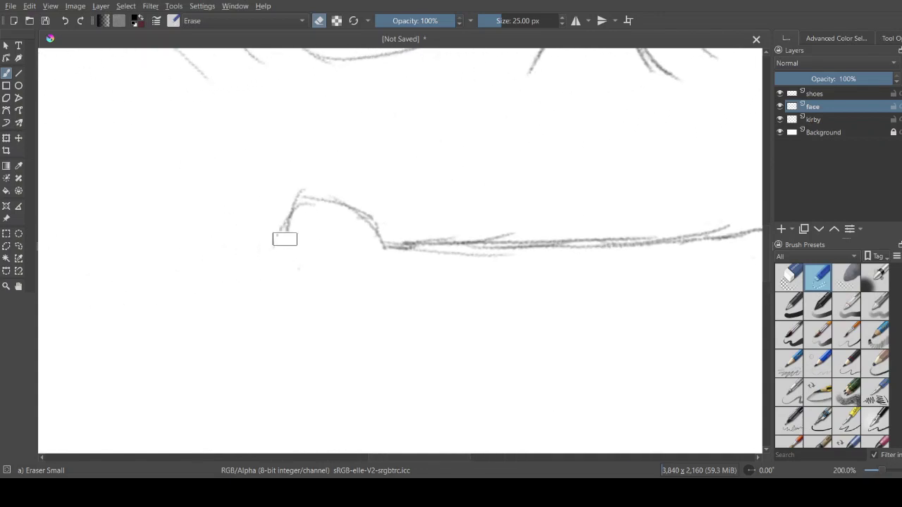
{"action": "left_click", "coordinate": [786, 363]}
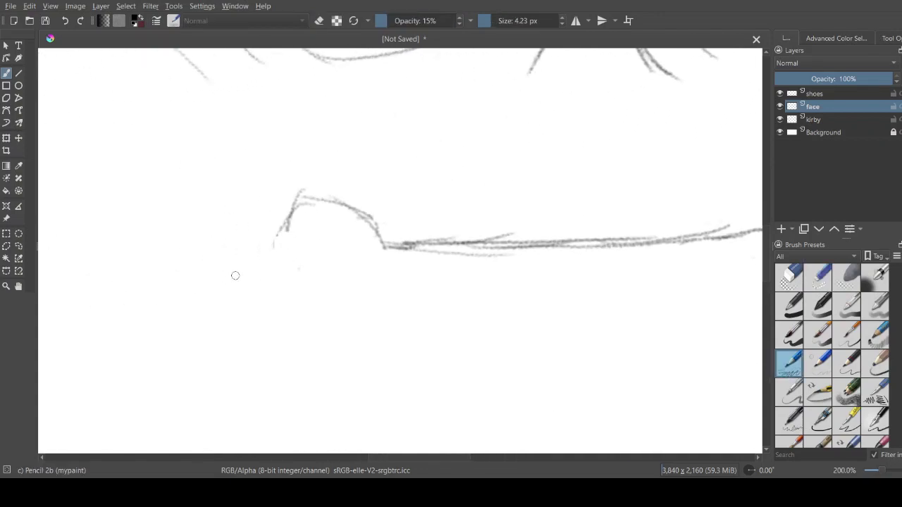
{"action": "mouse_move", "coordinate": [261, 249]}
{"action": "left_mouse_down"}
{"action": "mouse_move", "coordinate": [310, 200]}
{"action": "mouse_move", "coordinate": [346, 220]}
{"action": "mouse_move", "coordinate": [337, 203]}
{"action": "mouse_move", "coordinate": [352, 214]}
{"action": "left_mouse_up"}
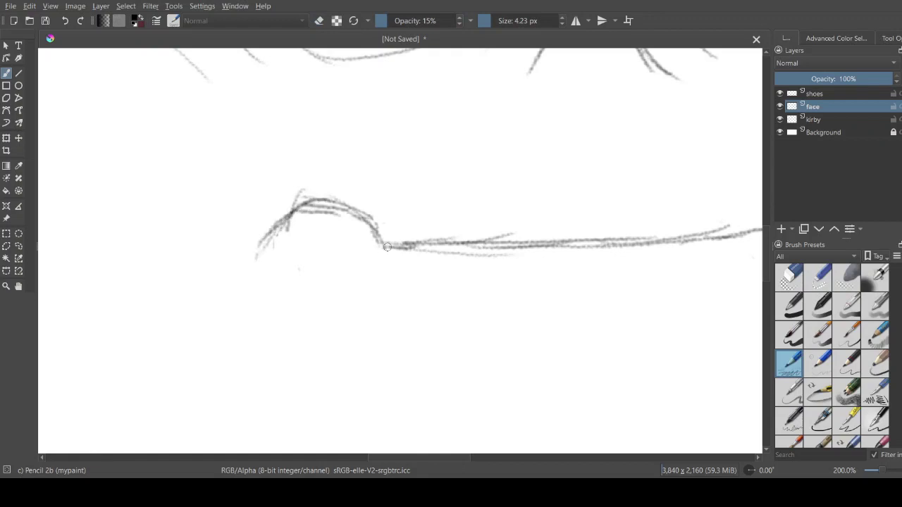
{"action": "scroll", "coordinate": [493, 252], "scroll_direction": "down", "scroll_amount": 4}
{"action": "left_click_drag", "start_coordinate": [496, 229], "coordinate": [449, 247]}
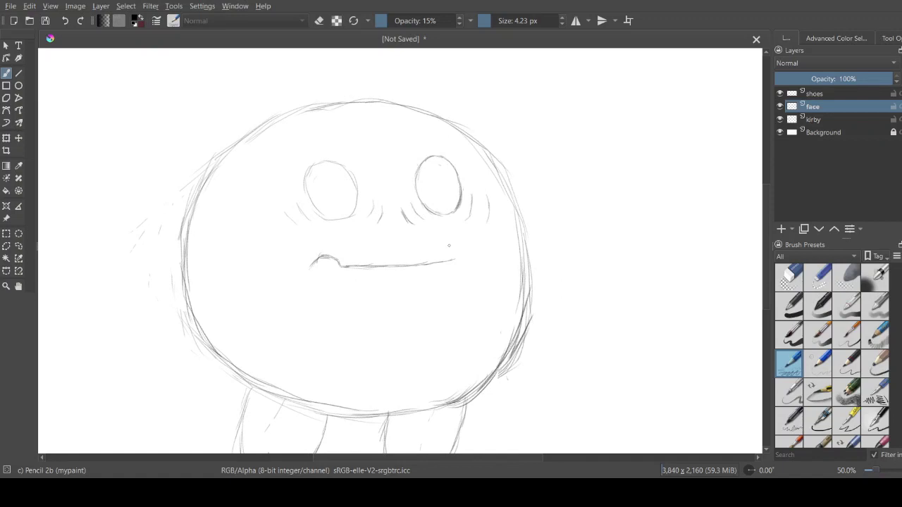
Draw sweat drops left of the left eye, above the eyes, and above the left eye.
{"action": "scroll", "coordinate": [423, 241], "scroll_direction": "up", "scroll_amount": 1}
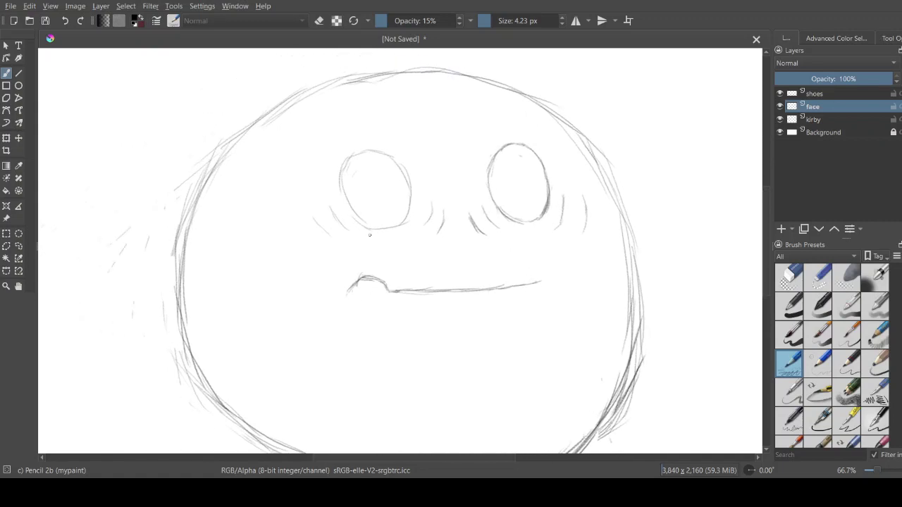
{"action": "scroll", "coordinate": [275, 146], "scroll_direction": "left", "scroll_amount": 3}
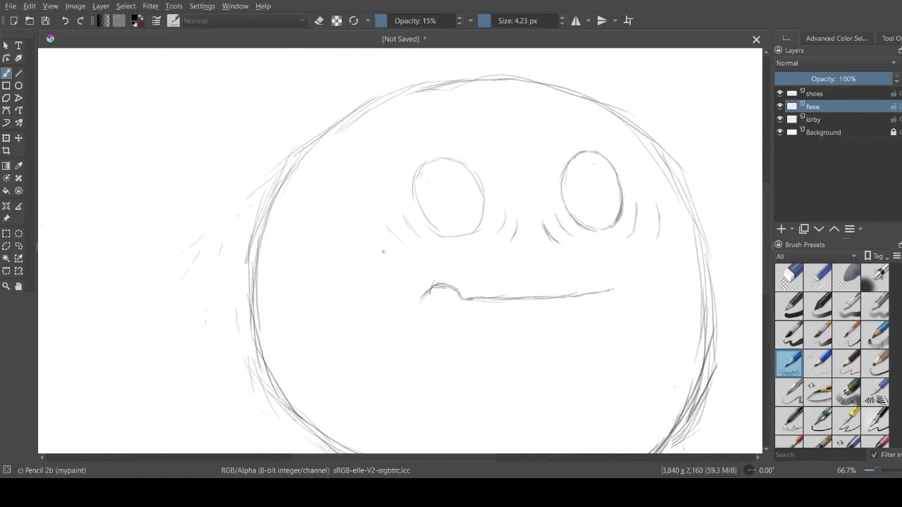
{"action": "scroll", "coordinate": [386, 252], "scroll_direction": "up", "scroll_amount": 1}
{"action": "scroll", "coordinate": [385, 252], "scroll_direction": "up", "scroll_amount": 1}
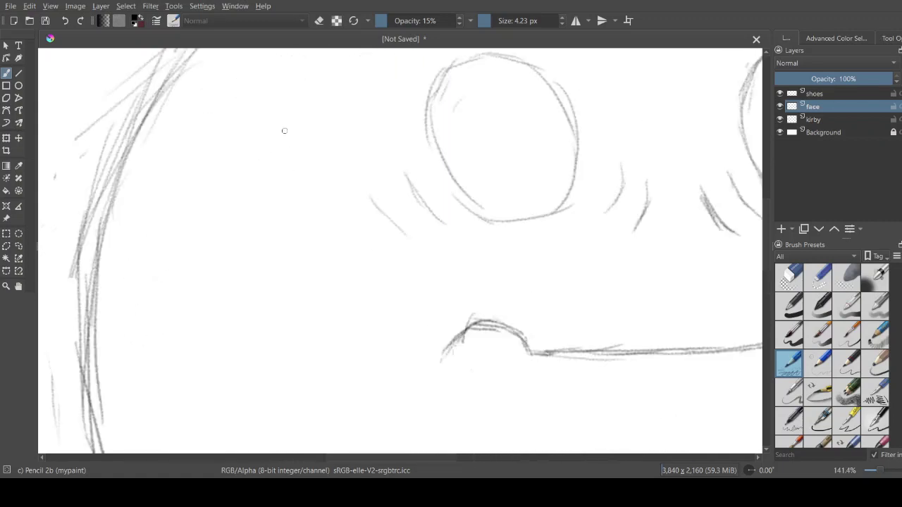
{"action": "left_click_drag", "start_coordinate": [285, 122], "coordinate": [279, 185]}
{"action": "left_click_drag", "start_coordinate": [286, 125], "coordinate": [288, 175]}
{"action": "mouse_move", "coordinate": [227, 283]}
{"action": "left_mouse_down"}
{"action": "mouse_move", "coordinate": [249, 238]}
{"action": "mouse_move", "coordinate": [141, 301]}
{"action": "left_mouse_up"}
{"action": "left_click_drag", "start_coordinate": [432, 173], "coordinate": [381, 193]}
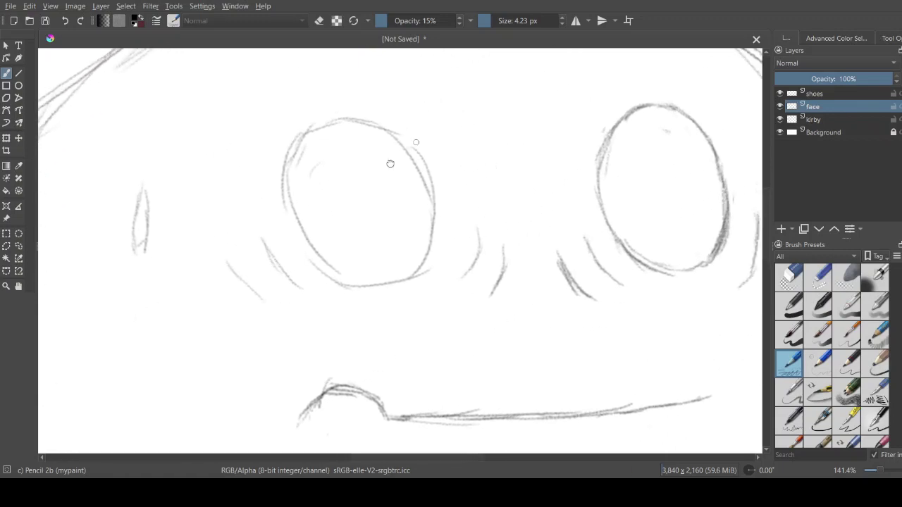
{"action": "left_click_drag", "start_coordinate": [464, 140], "coordinate": [367, 164]}
{"action": "left_click_drag", "start_coordinate": [423, 95], "coordinate": [437, 157]}
{"action": "mouse_move", "coordinate": [424, 96]}
{"action": "left_mouse_down"}
{"action": "mouse_move", "coordinate": [421, 131]}
{"action": "mouse_move", "coordinate": [435, 143]}
{"action": "left_mouse_up"}
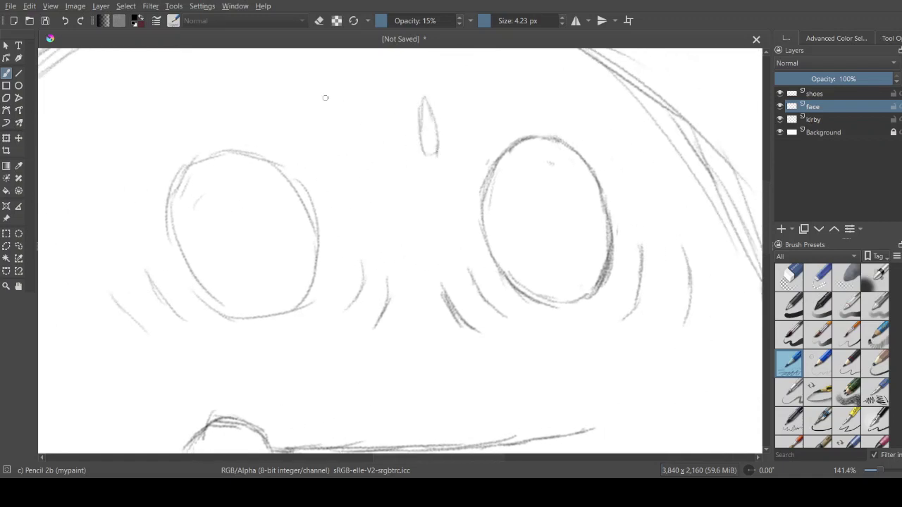
{"action": "mouse_move", "coordinate": [343, 128]}
{"action": "left_mouse_down"}
{"action": "mouse_move", "coordinate": [359, 180]}
{"action": "mouse_move", "coordinate": [344, 154]}
{"action": "mouse_move", "coordinate": [357, 257]}
{"action": "left_mouse_up"}
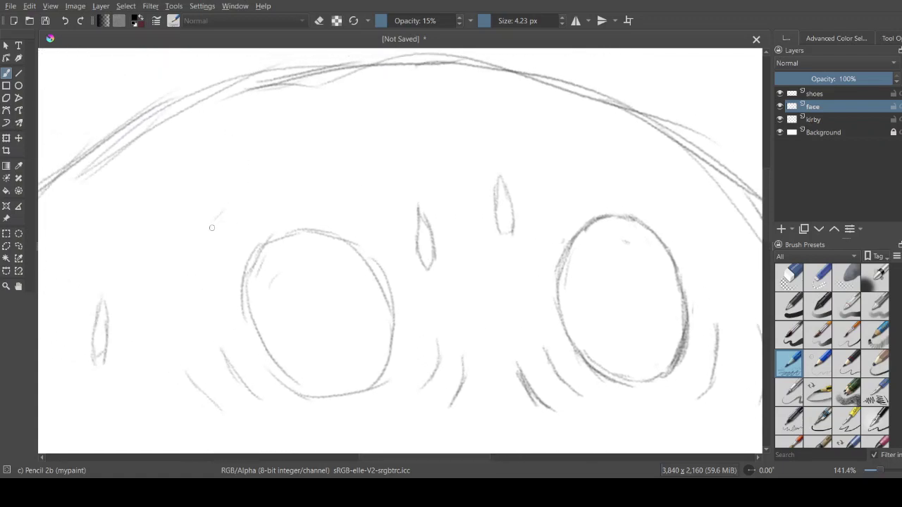
Check the whole face, then add a sweat drop between the eyes.
{"action": "mouse_move", "coordinate": [416, 181]}
{"action": "left_mouse_down"}
{"action": "mouse_move", "coordinate": [287, 103]}
{"action": "mouse_move", "coordinate": [228, 181]}
{"action": "left_mouse_up"}
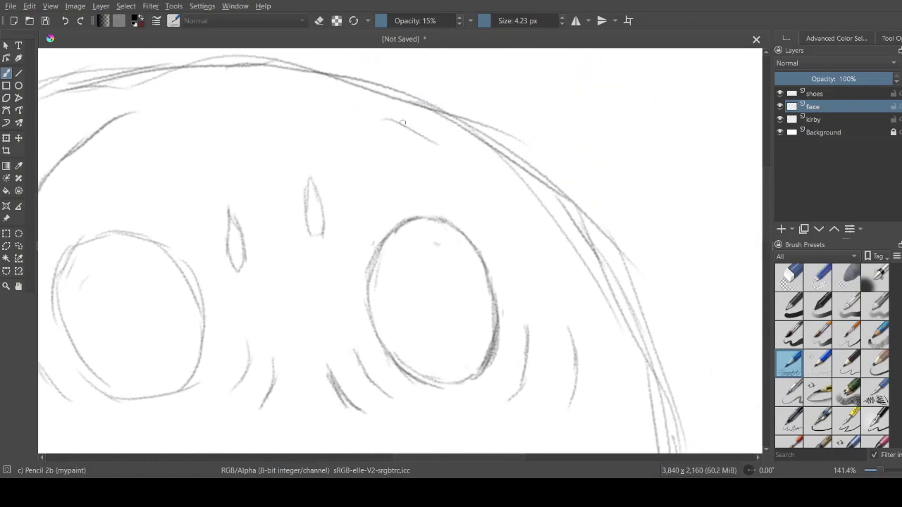
{"action": "left_click_drag", "start_coordinate": [394, 158], "coordinate": [497, 36]}
{"action": "left_click_drag", "start_coordinate": [439, 268], "coordinate": [466, 212]}
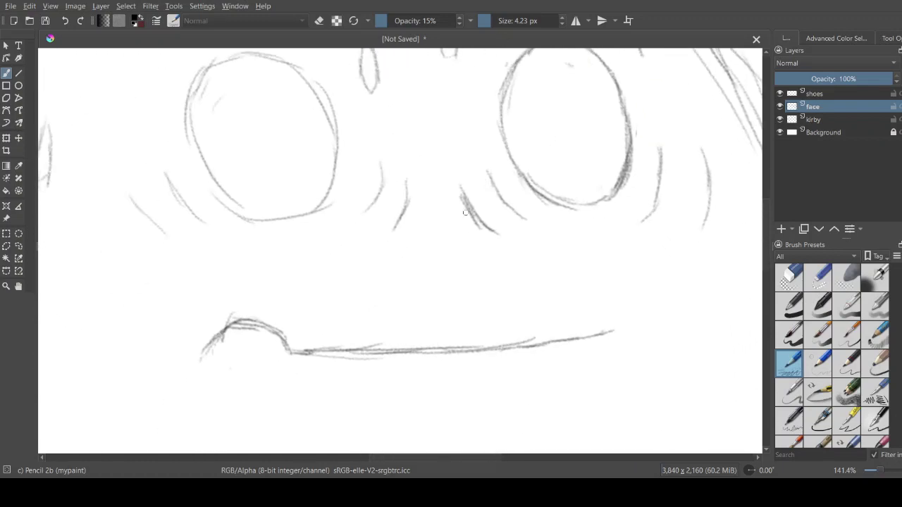
{"action": "key", "text": "minus"}
{"action": "key", "text": "minus"}
{"action": "key", "text": "minus"}
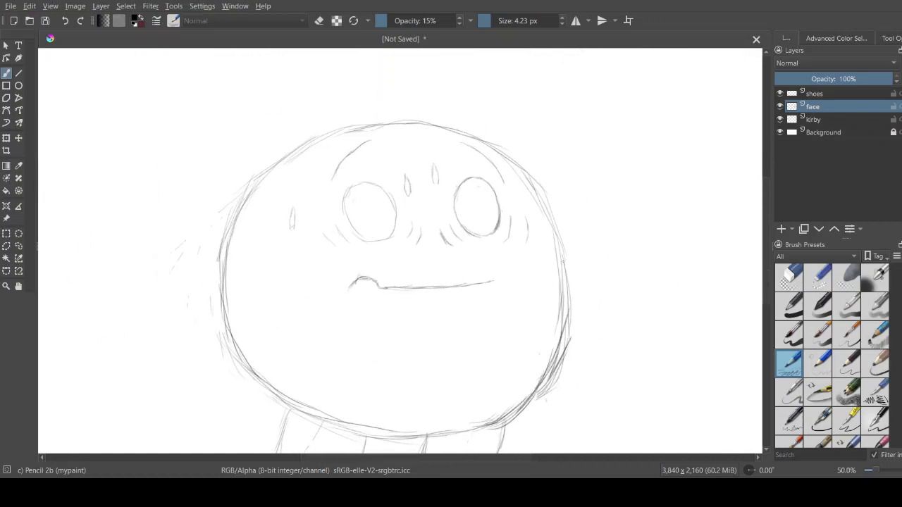
{"action": "key", "text": "plus"}
{"action": "key", "text": "plus"}
{"action": "key", "text": "plus"}
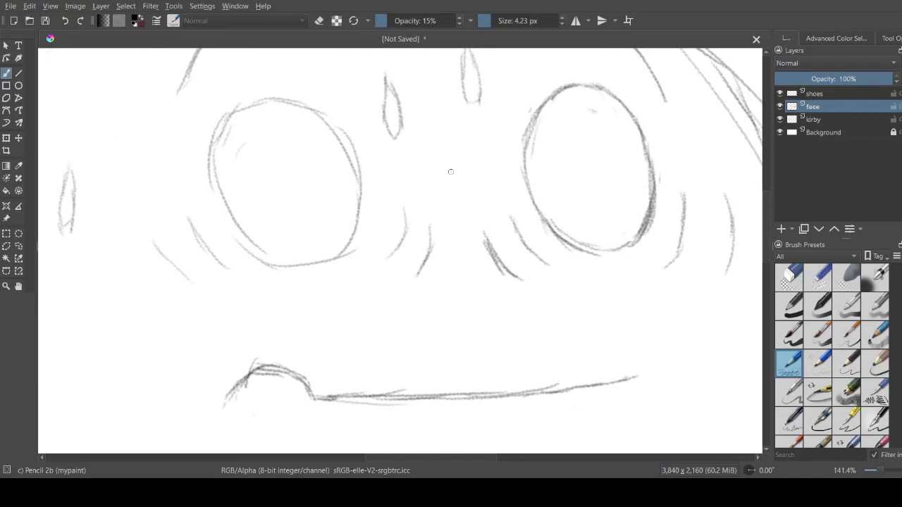
{"action": "mouse_move", "coordinate": [451, 158]}
{"action": "left_mouse_down"}
{"action": "mouse_move", "coordinate": [450, 201]}
{"action": "mouse_move", "coordinate": [463, 181]}
{"action": "mouse_move", "coordinate": [455, 211]}
{"action": "mouse_move", "coordinate": [457, 201]}
{"action": "left_mouse_up"}
Draw a sweat drop right of the right eye and another on the forehead.
{"action": "scroll", "coordinate": [457, 202], "scroll_direction": "right", "scroll_amount": 1}
{"action": "scroll", "coordinate": [394, 234], "scroll_direction": "right", "scroll_amount": 3}
{"action": "scroll", "coordinate": [430, 211], "scroll_direction": "up", "scroll_amount": 2}
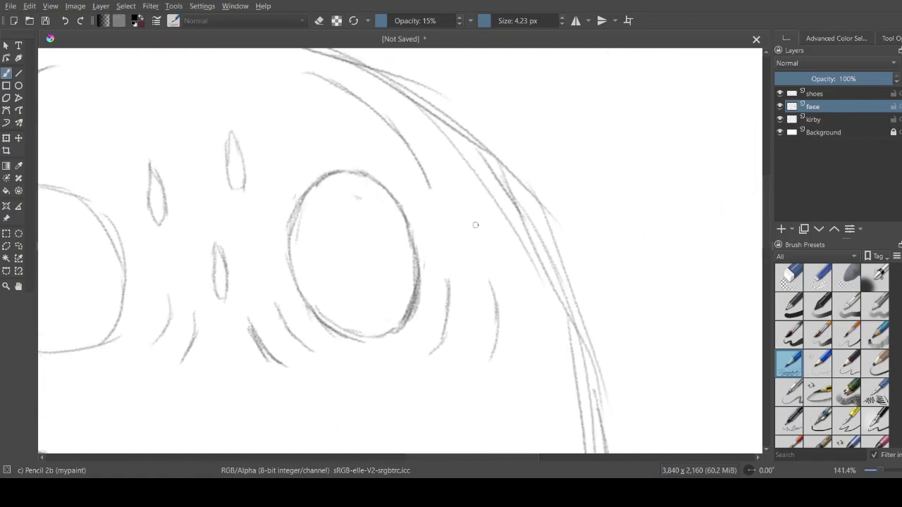
{"action": "left_click_drag", "start_coordinate": [469, 196], "coordinate": [484, 252]}
{"action": "left_click_drag", "start_coordinate": [471, 198], "coordinate": [473, 246]}
{"action": "left_click_drag", "start_coordinate": [476, 205], "coordinate": [478, 245]}
{"action": "scroll", "coordinate": [304, 162], "scroll_direction": "left", "scroll_amount": 5}
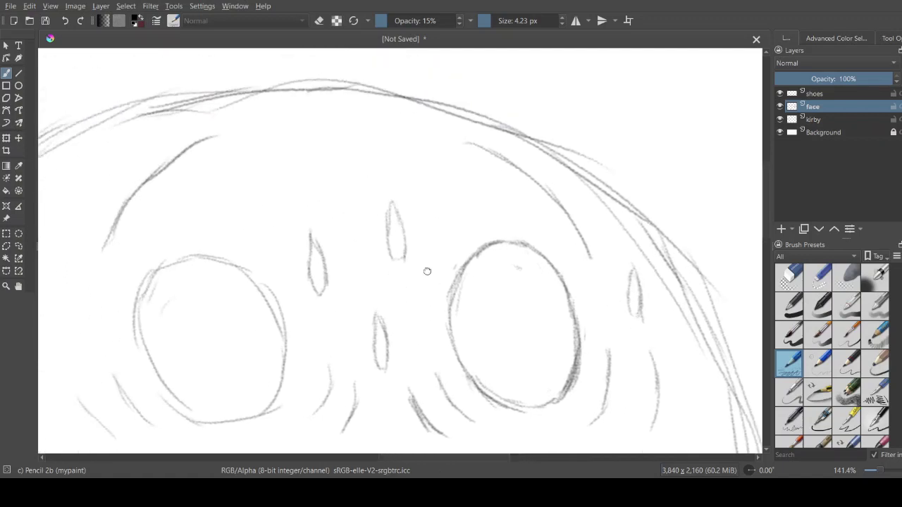
{"action": "scroll", "coordinate": [373, 233], "scroll_direction": "up", "scroll_amount": 3}
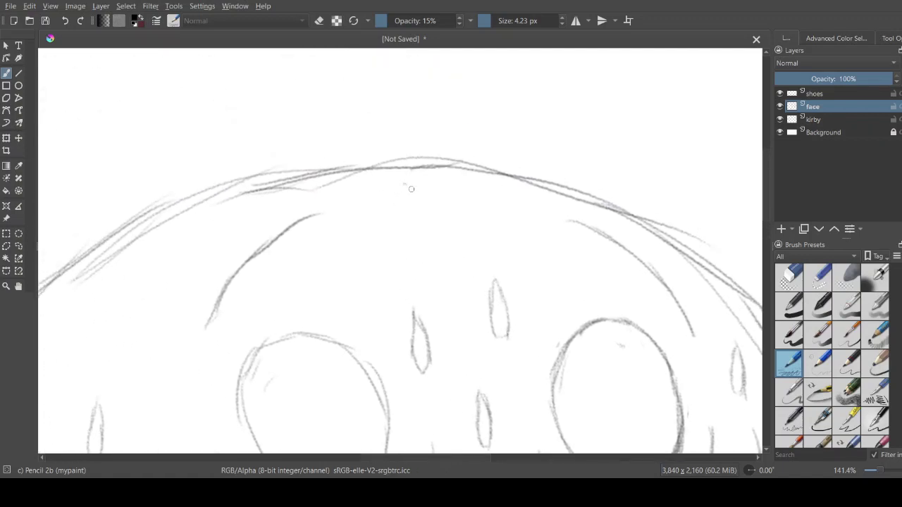
{"action": "left_click_drag", "start_coordinate": [407, 184], "coordinate": [422, 227]}
{"action": "left_click_drag", "start_coordinate": [405, 184], "coordinate": [402, 237]}
Add sweat drops at the head's left edge, around both eyes, and near the right edge.
{"action": "left_click_drag", "start_coordinate": [303, 231], "coordinate": [484, 142]}
{"action": "mouse_move", "coordinate": [381, 145]}
{"action": "left_mouse_down"}
{"action": "mouse_move", "coordinate": [368, 198]}
{"action": "mouse_move", "coordinate": [392, 176]}
{"action": "mouse_move", "coordinate": [389, 195]}
{"action": "mouse_move", "coordinate": [369, 181]}
{"action": "mouse_move", "coordinate": [368, 200]}
{"action": "mouse_move", "coordinate": [394, 188]}
{"action": "mouse_move", "coordinate": [317, 85]}
{"action": "left_mouse_up"}
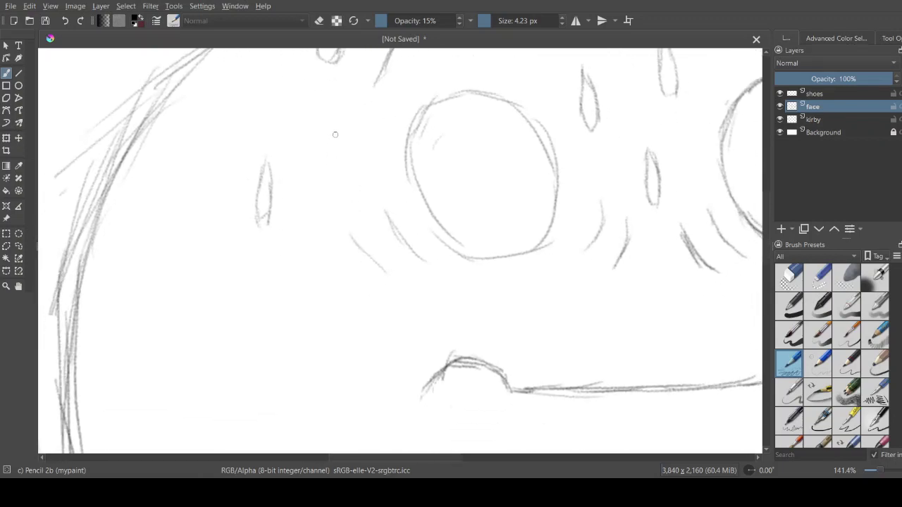
{"action": "mouse_move", "coordinate": [336, 127]}
{"action": "left_mouse_down"}
{"action": "mouse_move", "coordinate": [321, 187]}
{"action": "mouse_move", "coordinate": [336, 196]}
{"action": "left_mouse_up"}
{"action": "left_click_drag", "start_coordinate": [482, 210], "coordinate": [249, 153]}
{"action": "mouse_move", "coordinate": [308, 208]}
{"action": "left_mouse_down"}
{"action": "mouse_move", "coordinate": [302, 258]}
{"action": "mouse_move", "coordinate": [319, 243]}
{"action": "mouse_move", "coordinate": [310, 265]}
{"action": "left_mouse_up"}
{"action": "mouse_move", "coordinate": [616, 214]}
{"action": "left_mouse_down"}
{"action": "mouse_move", "coordinate": [463, 256]}
{"action": "mouse_move", "coordinate": [476, 291]}
{"action": "left_mouse_up"}
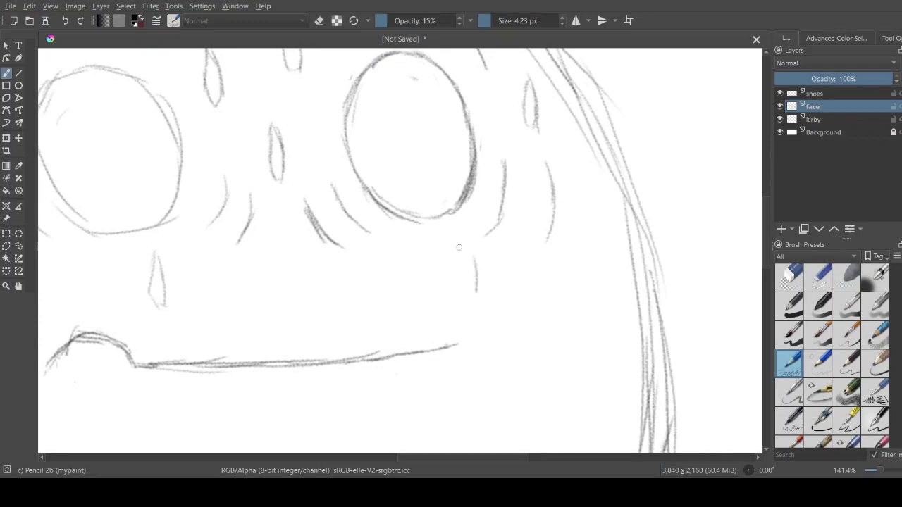
{"action": "mouse_move", "coordinate": [458, 244]}
{"action": "left_mouse_down"}
{"action": "mouse_move", "coordinate": [452, 279]}
{"action": "mouse_move", "coordinate": [472, 275]}
{"action": "mouse_move", "coordinate": [452, 282]}
{"action": "mouse_move", "coordinate": [474, 286]}
{"action": "left_mouse_up"}
{"action": "left_click_drag", "start_coordinate": [585, 197], "coordinate": [594, 248]}
{"action": "mouse_move", "coordinate": [577, 214]}
{"action": "left_mouse_down"}
{"action": "mouse_move", "coordinate": [582, 193]}
{"action": "mouse_move", "coordinate": [573, 243]}
{"action": "mouse_move", "coordinate": [588, 249]}
{"action": "left_mouse_up"}
Fill the upper-left forehead with several more sweat drops, then zoom out.
{"action": "mouse_move", "coordinate": [84, 240]}
{"action": "left_mouse_down"}
{"action": "mouse_move", "coordinate": [458, 267]}
{"action": "mouse_move", "coordinate": [554, 288]}
{"action": "left_mouse_up"}
{"action": "left_click_drag", "start_coordinate": [360, 195], "coordinate": [421, 239]}
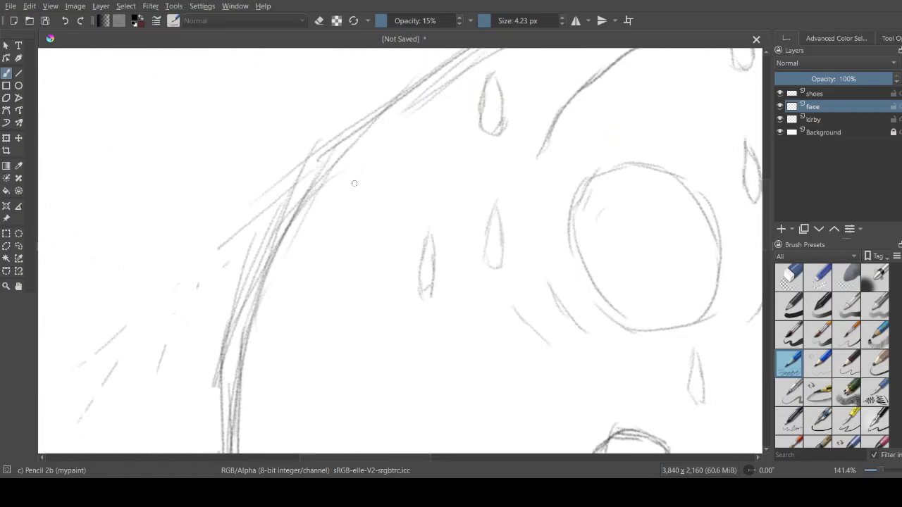
{"action": "mouse_move", "coordinate": [357, 176]}
{"action": "left_mouse_down"}
{"action": "mouse_move", "coordinate": [345, 216]}
{"action": "mouse_move", "coordinate": [365, 203]}
{"action": "mouse_move", "coordinate": [364, 238]}
{"action": "mouse_move", "coordinate": [332, 151]}
{"action": "mouse_move", "coordinate": [291, 175]}
{"action": "left_mouse_up"}
{"action": "mouse_move", "coordinate": [315, 146]}
{"action": "left_mouse_down"}
{"action": "mouse_move", "coordinate": [308, 176]}
{"action": "mouse_move", "coordinate": [324, 173]}
{"action": "mouse_move", "coordinate": [324, 200]}
{"action": "left_mouse_up"}
{"action": "left_click_drag", "start_coordinate": [308, 162], "coordinate": [322, 202]}
{"action": "mouse_move", "coordinate": [377, 224]}
{"action": "left_mouse_down"}
{"action": "mouse_move", "coordinate": [302, 136]}
{"action": "mouse_move", "coordinate": [451, 173]}
{"action": "mouse_move", "coordinate": [485, 206]}
{"action": "left_mouse_up"}
{"action": "left_click_drag", "start_coordinate": [397, 162], "coordinate": [391, 175]}
{"action": "mouse_move", "coordinate": [387, 280]}
{"action": "left_mouse_down"}
{"action": "mouse_move", "coordinate": [447, 101]}
{"action": "mouse_move", "coordinate": [358, 117]}
{"action": "left_mouse_up"}
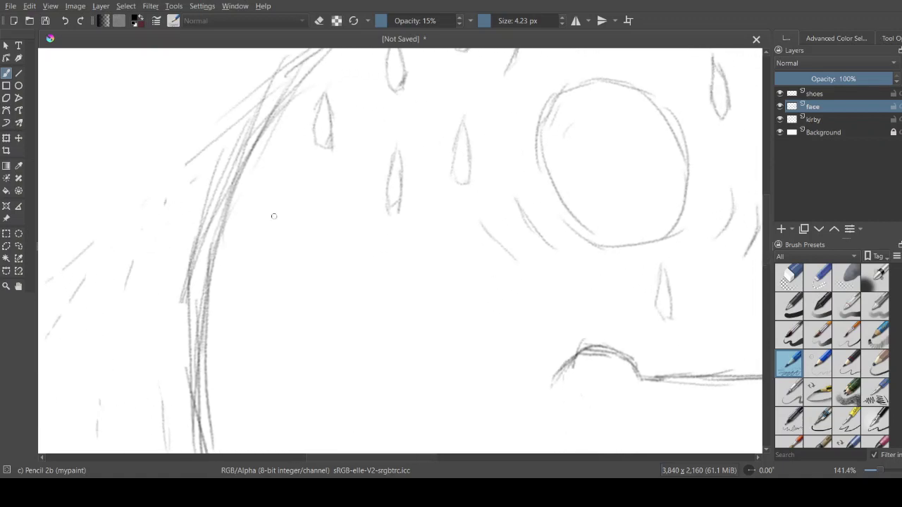
{"action": "mouse_move", "coordinate": [292, 178]}
{"action": "left_mouse_down"}
{"action": "mouse_move", "coordinate": [284, 225]}
{"action": "mouse_move", "coordinate": [297, 212]}
{"action": "mouse_move", "coordinate": [303, 230]}
{"action": "mouse_move", "coordinate": [286, 223]}
{"action": "left_mouse_up"}
{"action": "mouse_move", "coordinate": [307, 263]}
{"action": "left_mouse_down"}
{"action": "mouse_move", "coordinate": [225, 256]}
{"action": "mouse_move", "coordinate": [296, 213]}
{"action": "left_mouse_up"}
{"action": "key", "text": "minus"}
{"action": "key", "text": "minus"}
{"action": "key", "text": "minus"}
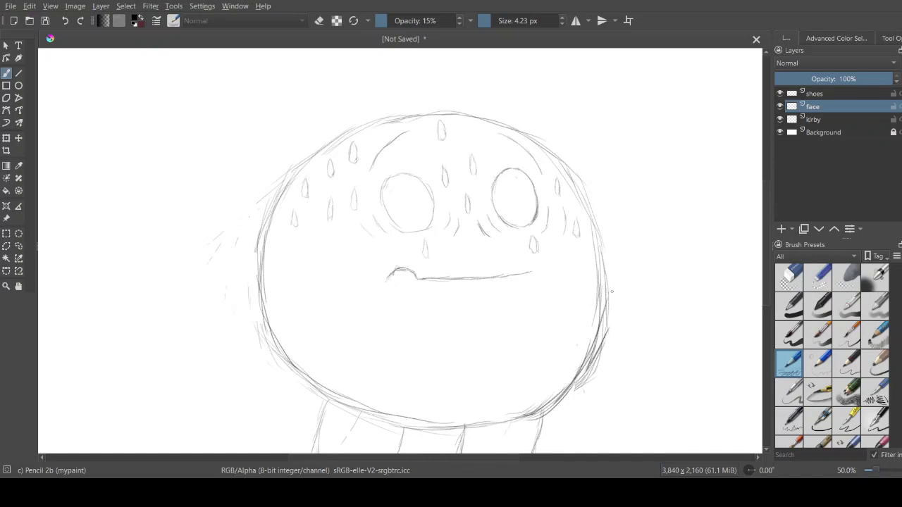
Add a new paint layer named 'hands' above the kirby layer.
{"action": "scroll", "coordinate": [560, 236], "scroll_direction": "up", "scroll_amount": 3}
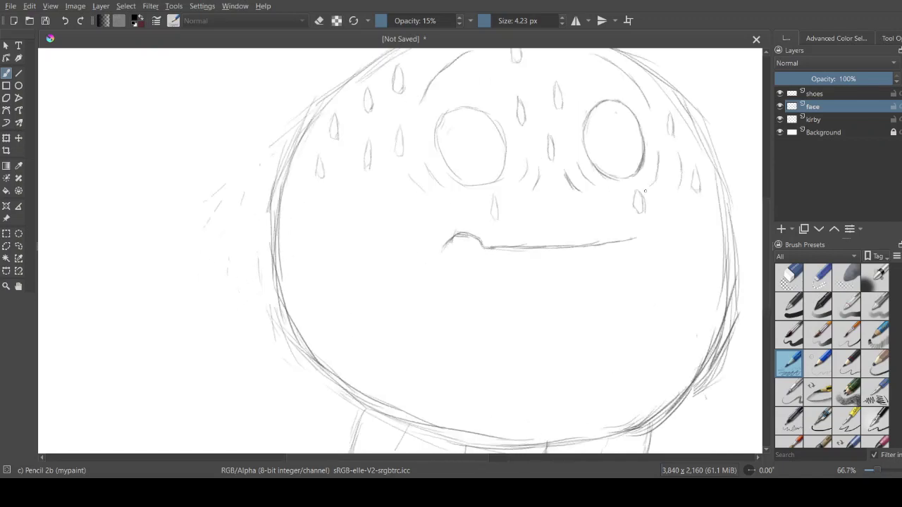
{"action": "left_click", "coordinate": [833, 120]}
{"action": "left_click", "coordinate": [781, 228]}
{"action": "double_click", "coordinate": [846, 121]}
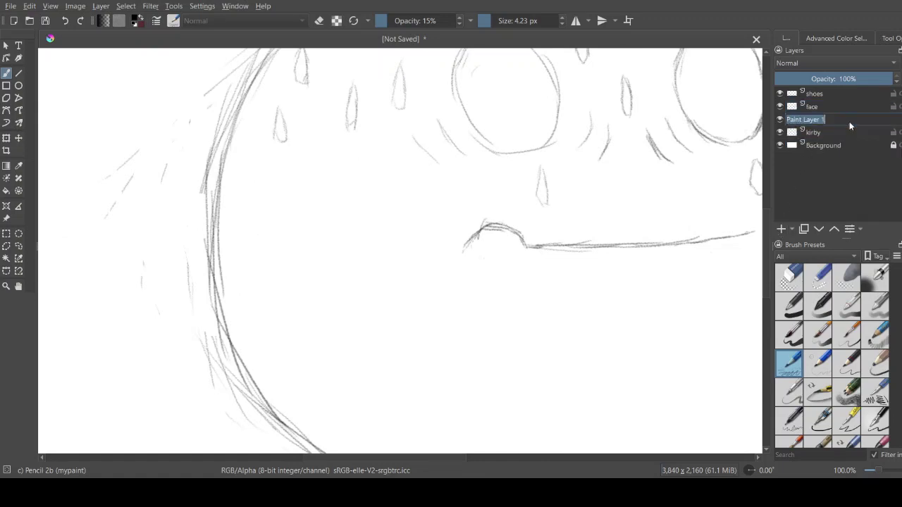
{"action": "type", "text": "hands"}
{"action": "key", "text": "Return"}
Sketch the curved left arm stroke inside Kirby's body on the hands layer.
{"action": "scroll", "coordinate": [286, 310], "scroll_direction": "down", "scroll_amount": 2}
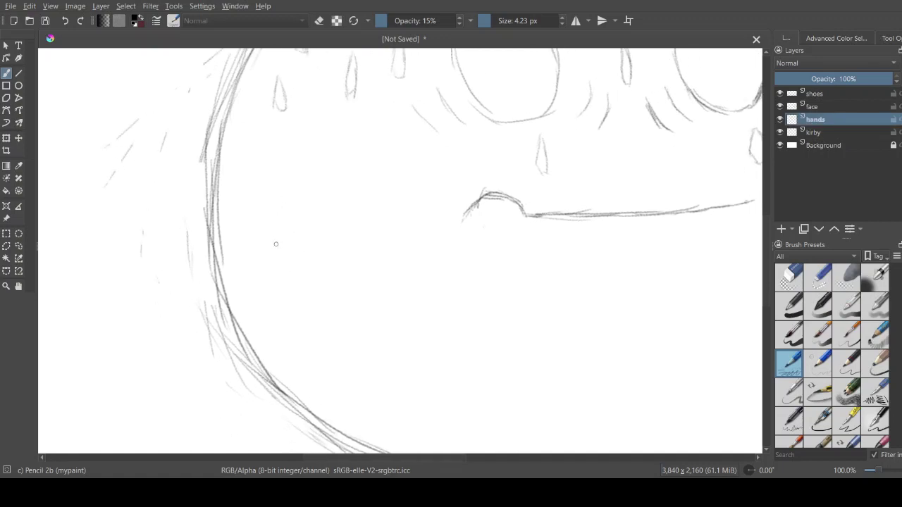
{"action": "mouse_move", "coordinate": [275, 243]}
{"action": "left_mouse_down"}
{"action": "mouse_move", "coordinate": [255, 153]}
{"action": "mouse_move", "coordinate": [323, 166]}
{"action": "mouse_move", "coordinate": [334, 192]}
{"action": "left_mouse_up"}
{"action": "left_click_drag", "start_coordinate": [310, 162], "coordinate": [357, 222]}
{"action": "scroll", "coordinate": [416, 209], "scroll_direction": "down", "scroll_amount": 3}
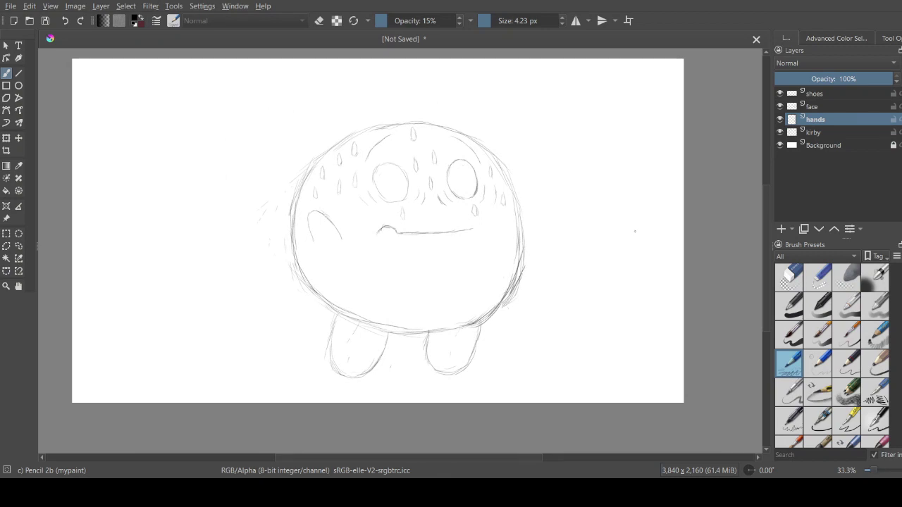
Transform the shoes layer to nudge both feet slightly up and left.
{"action": "left_click", "coordinate": [830, 132]}
{"action": "left_click", "coordinate": [800, 275]}
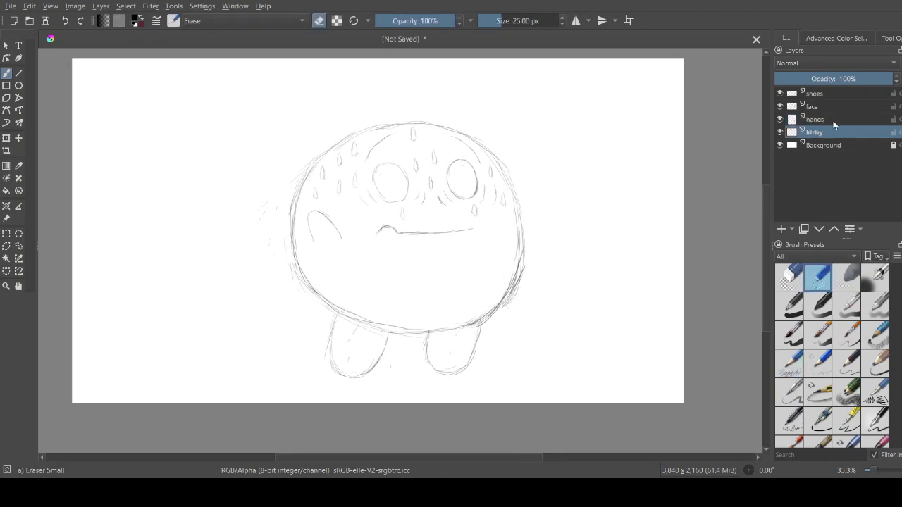
{"action": "left_click", "coordinate": [817, 93]}
{"action": "scroll", "coordinate": [423, 221], "scroll_direction": "up", "scroll_amount": 2}
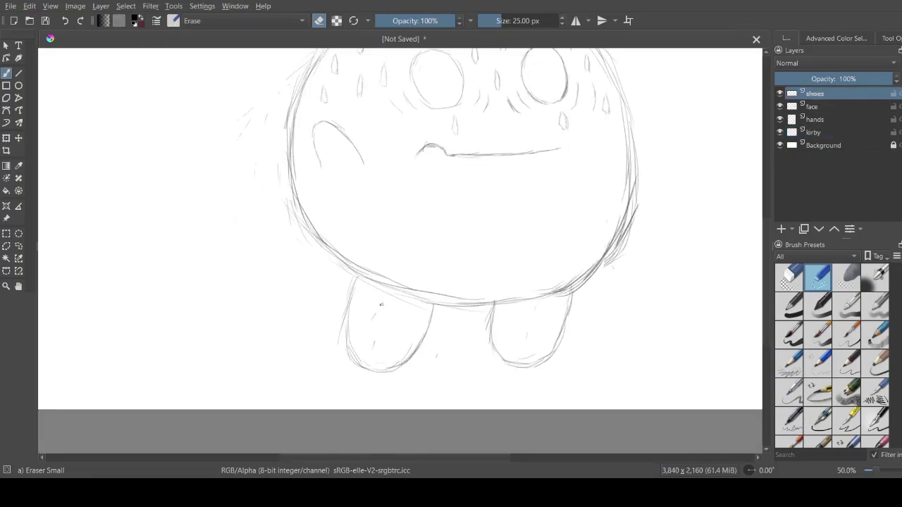
{"action": "key", "text": "ctrl+t"}
{"action": "left_click_drag", "start_coordinate": [555, 296], "coordinate": [549, 295]}
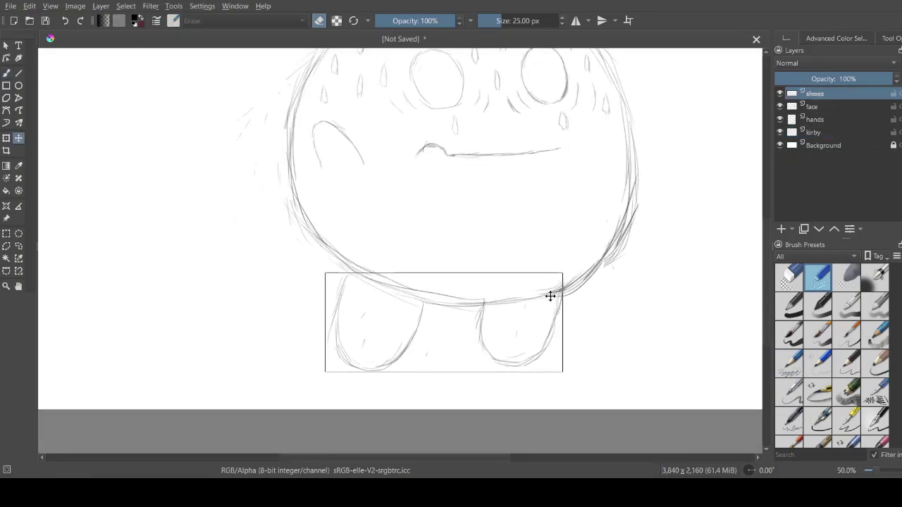
{"action": "key", "text": "b"}
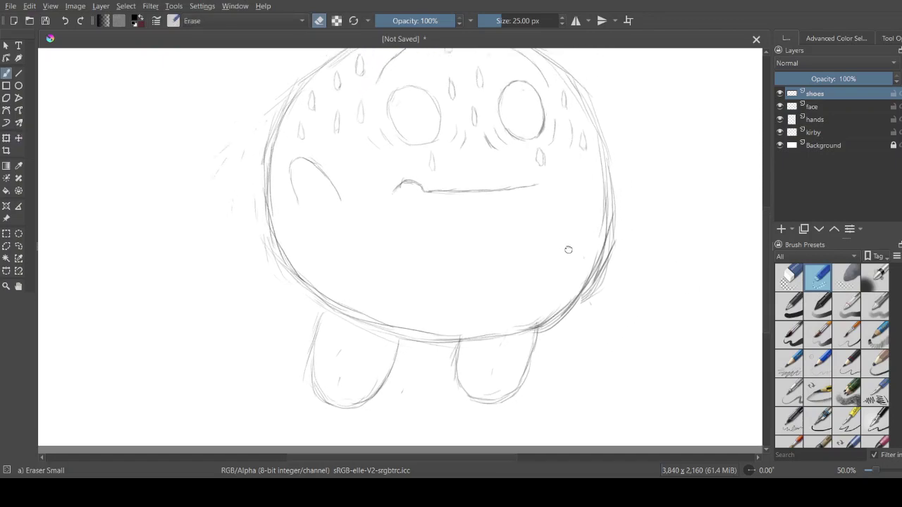
{"action": "left_click_drag", "start_coordinate": [589, 208], "coordinate": [564, 249]}
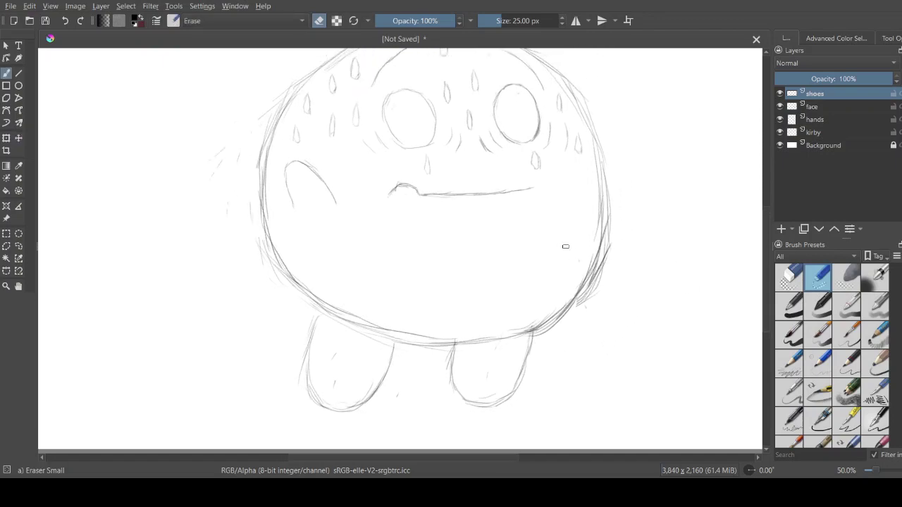
{"action": "scroll", "coordinate": [566, 246], "scroll_direction": "down", "scroll_amount": 1}
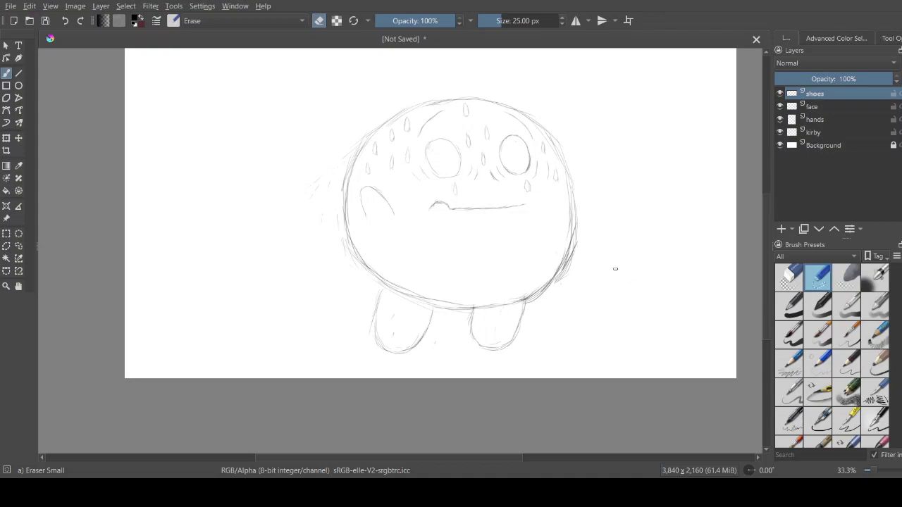
{"action": "scroll", "coordinate": [613, 266], "scroll_direction": "up", "scroll_amount": 2}
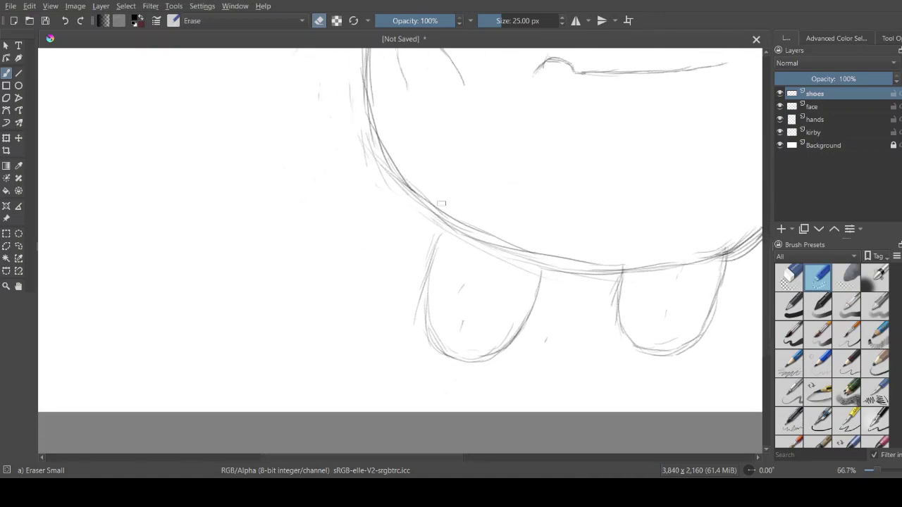
Lasso-select the right foot and move it slightly down and left with Pencil 2b ready.
{"action": "left_click", "coordinate": [789, 366]}
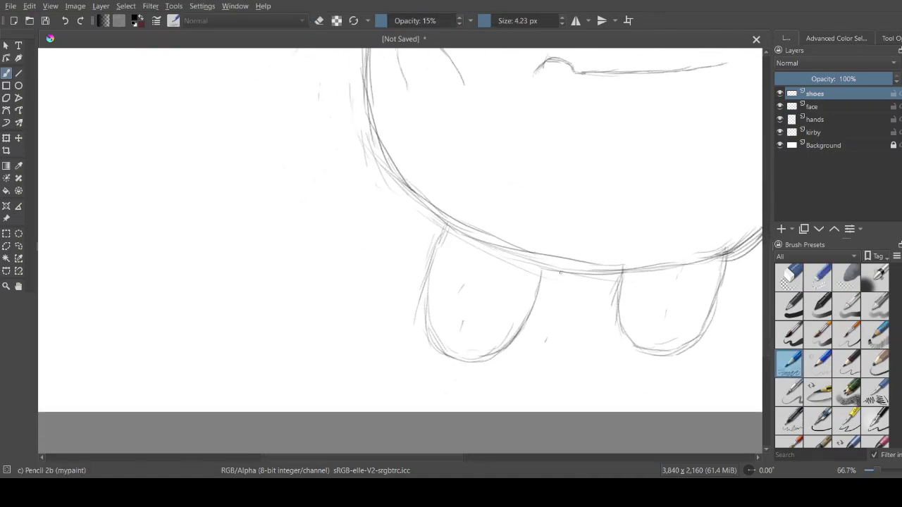
{"action": "left_click_drag", "start_coordinate": [538, 267], "coordinate": [508, 293]}
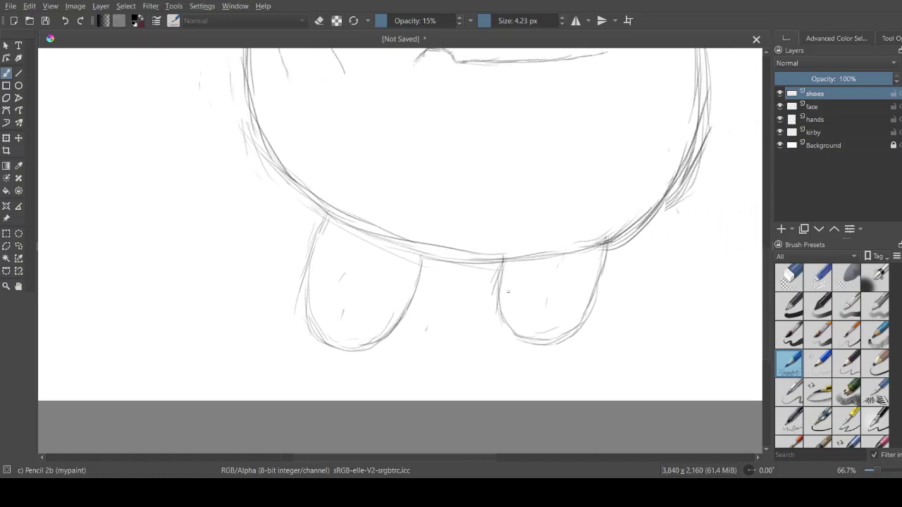
{"action": "left_click", "coordinate": [18, 246]}
{"action": "left_click_drag", "start_coordinate": [534, 374], "coordinate": [468, 240]}
{"action": "key", "text": "t"}
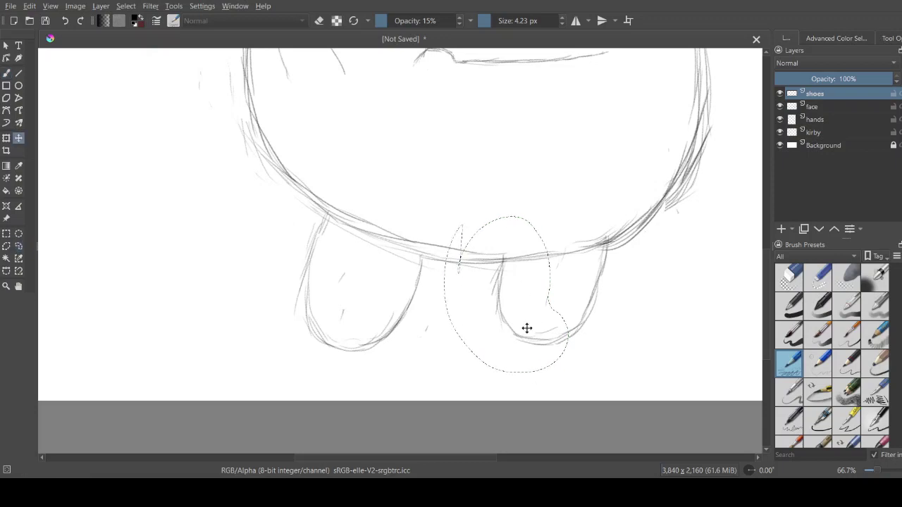
{"action": "mouse_move", "coordinate": [525, 328]}
{"action": "left_mouse_down"}
{"action": "mouse_move", "coordinate": [518, 346]}
{"action": "mouse_move", "coordinate": [525, 341]}
{"action": "left_mouse_up"}
{"action": "key", "text": "b"}
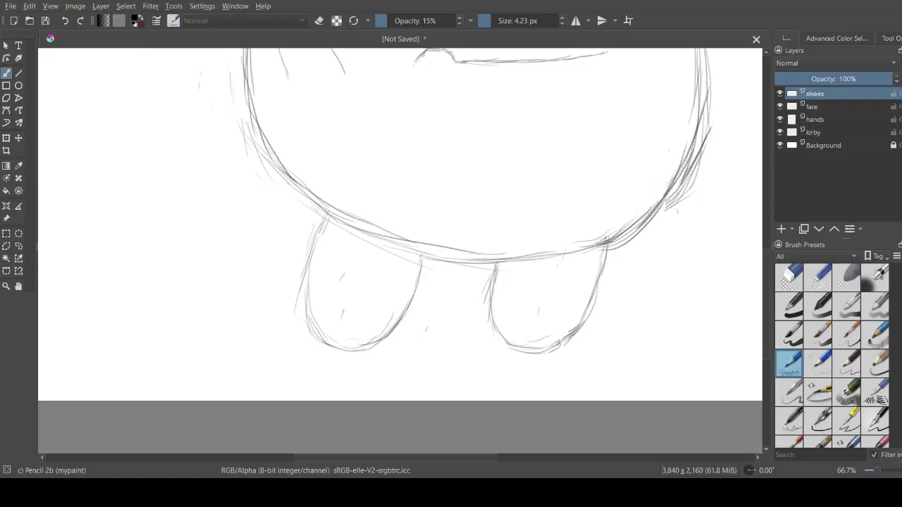
{"action": "mouse_move", "coordinate": [495, 209]}
{"action": "left_mouse_down"}
{"action": "mouse_move", "coordinate": [502, 258]}
{"action": "mouse_move", "coordinate": [516, 217]}
{"action": "left_mouse_up"}
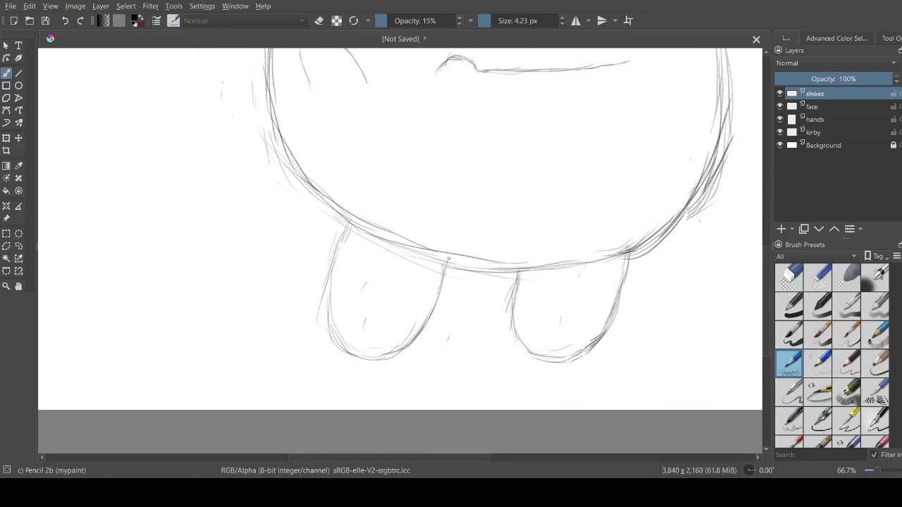
{"action": "mouse_move", "coordinate": [442, 280]}
{"action": "left_mouse_down"}
{"action": "mouse_move", "coordinate": [477, 312]}
{"action": "mouse_move", "coordinate": [580, 271]}
{"action": "mouse_move", "coordinate": [590, 243]}
{"action": "left_mouse_up"}
{"action": "key", "text": "minus"}
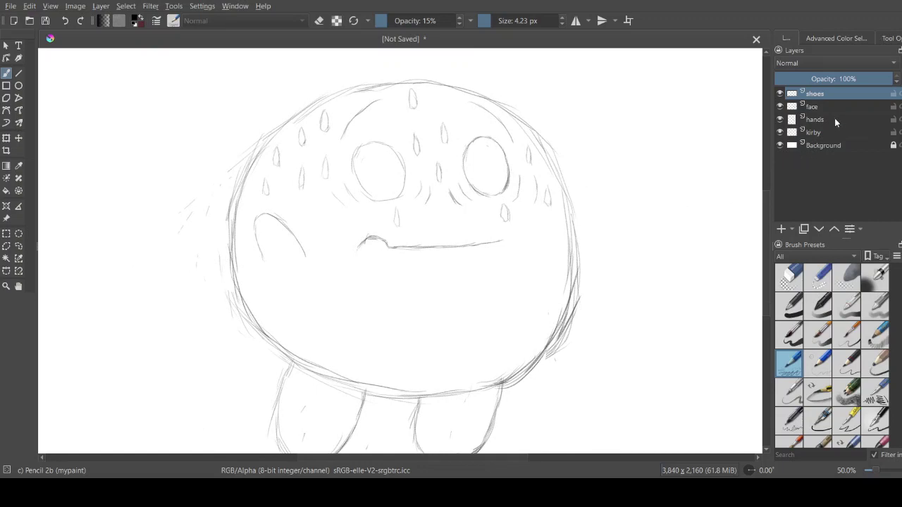
Erase and redraw the lower curve of the left hand on the hands layer.
{"action": "left_click", "coordinate": [818, 132]}
{"action": "key", "text": "plus"}
{"action": "key", "text": "plus"}
{"action": "key", "text": "plus"}
{"action": "left_click", "coordinate": [817, 279]}
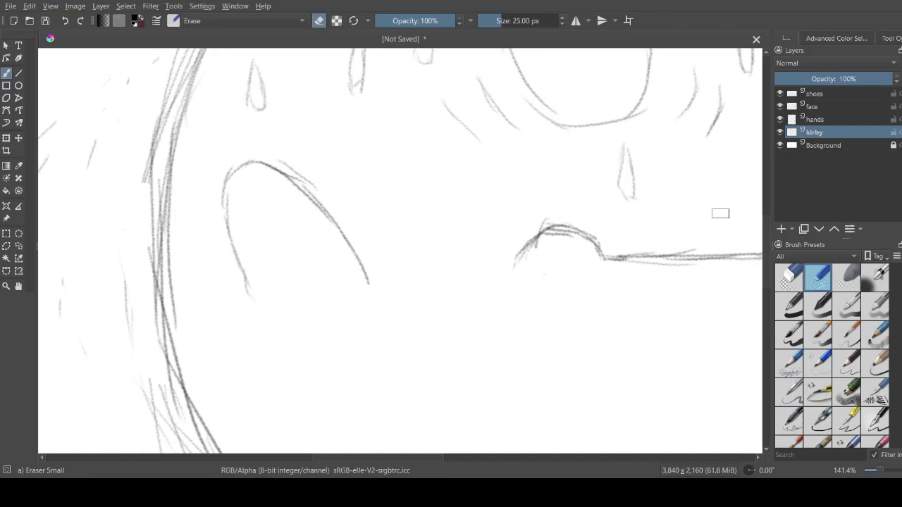
{"action": "left_click", "coordinate": [820, 120]}
{"action": "left_click_drag", "start_coordinate": [254, 271], "coordinate": [242, 290]}
{"action": "left_click", "coordinate": [795, 367]}
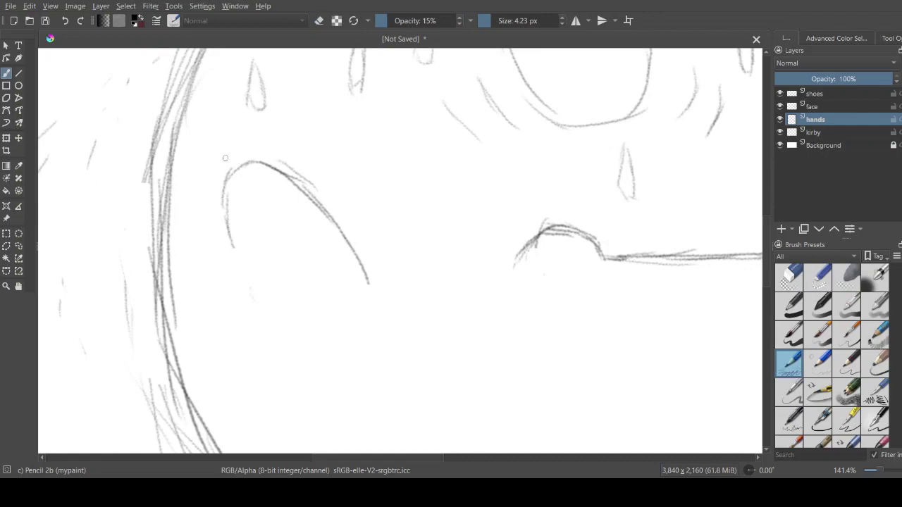
{"action": "left_click_drag", "start_coordinate": [225, 196], "coordinate": [252, 282]}
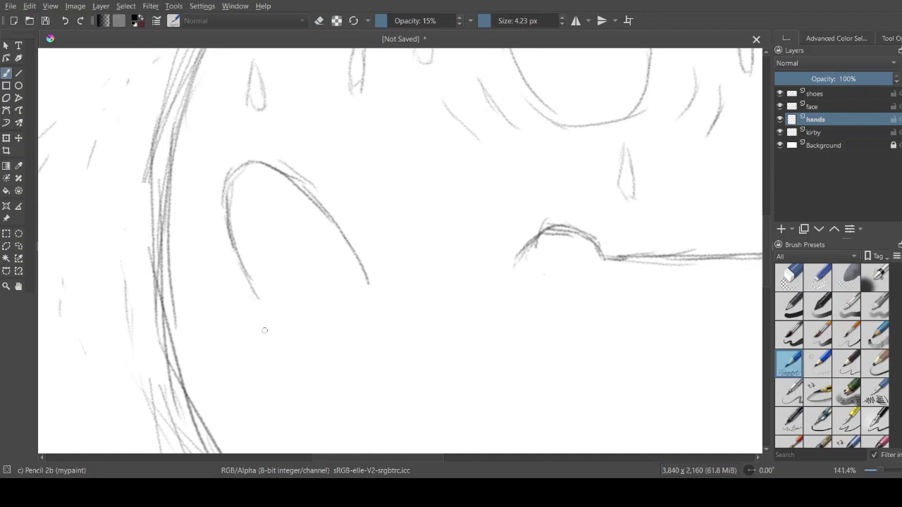
Add short shake lines above and below the left hand.
{"action": "left_click_drag", "start_coordinate": [281, 342], "coordinate": [354, 355]}
{"action": "left_click_drag", "start_coordinate": [239, 145], "coordinate": [332, 162]}
{"action": "left_click_drag", "start_coordinate": [262, 358], "coordinate": [371, 396]}
{"action": "left_click_drag", "start_coordinate": [238, 120], "coordinate": [340, 146]}
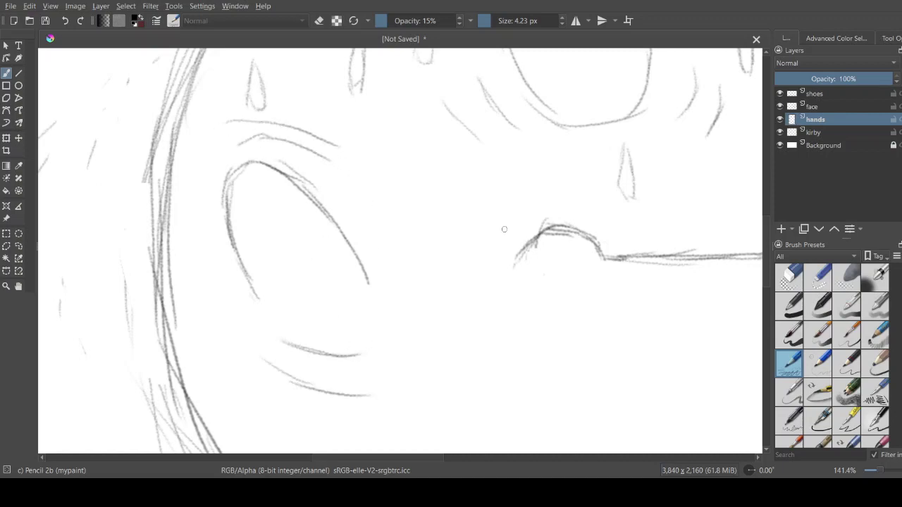
{"action": "key", "text": "minus"}
{"action": "key", "text": "minus"}
{"action": "key", "text": "minus"}
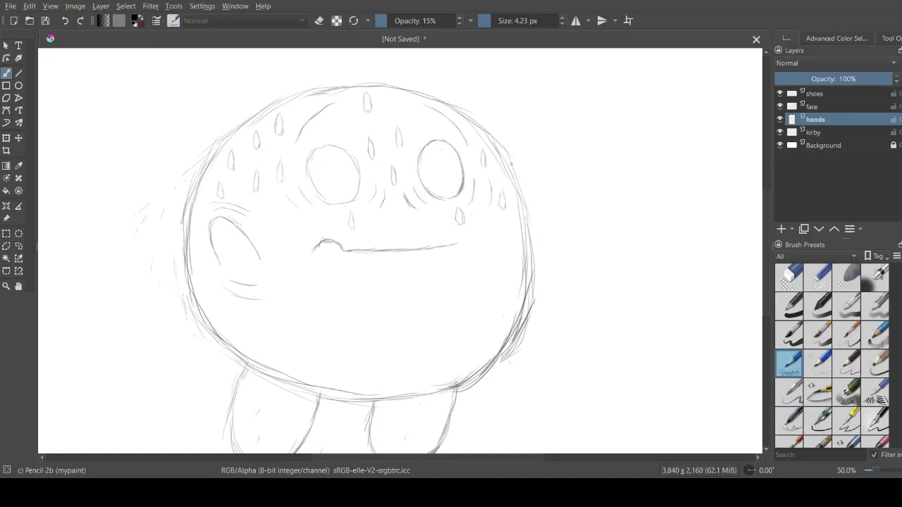
{"action": "key", "text": "plus"}
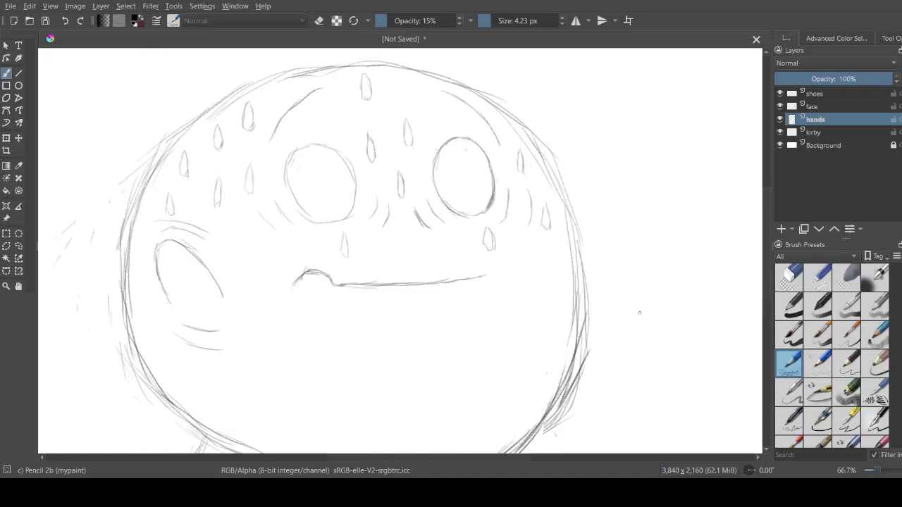
{"action": "key", "text": "plus"}
{"action": "left_click", "coordinate": [819, 363]}
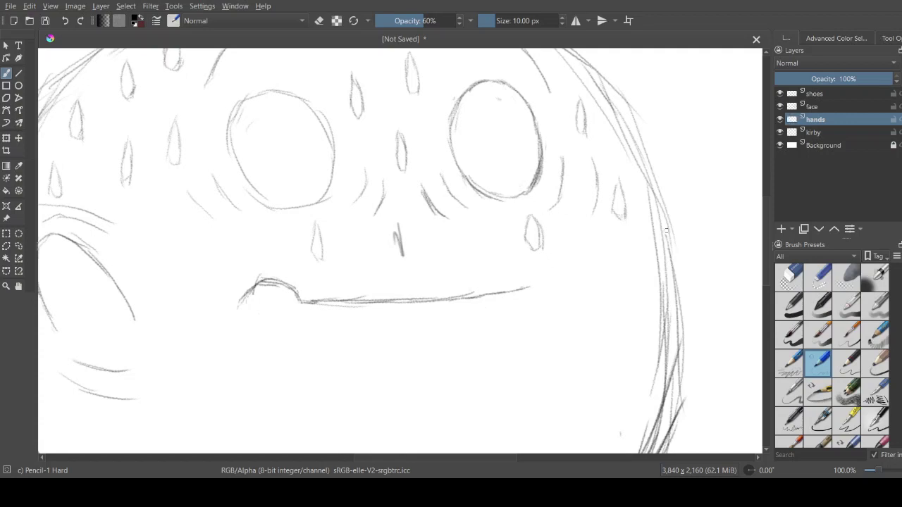
{"action": "key", "text": "ctrl+z"}
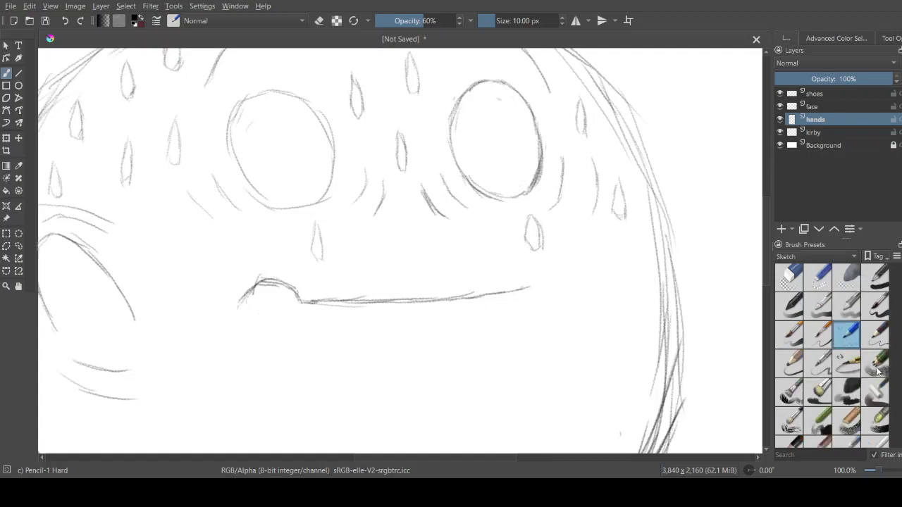
{"action": "left_click", "coordinate": [876, 365]}
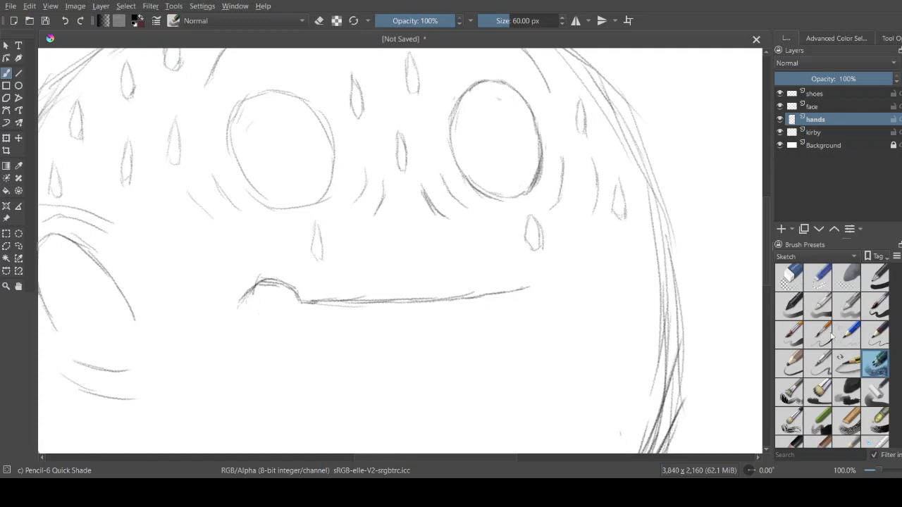
{"action": "left_click", "coordinate": [848, 307]}
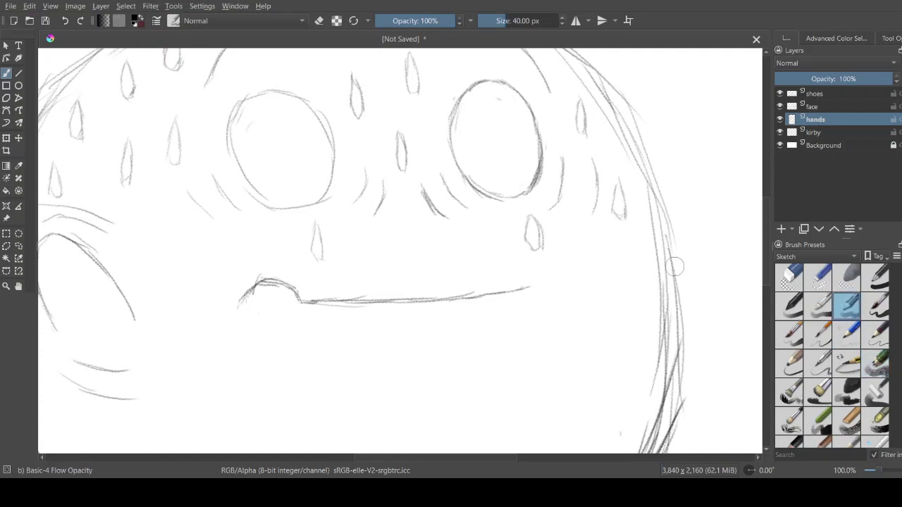
{"action": "mouse_move", "coordinate": [368, 151]}
{"action": "left_mouse_down"}
{"action": "mouse_move", "coordinate": [338, 176]}
{"action": "mouse_move", "coordinate": [267, 139]}
{"action": "mouse_move", "coordinate": [266, 176]}
{"action": "left_mouse_up"}
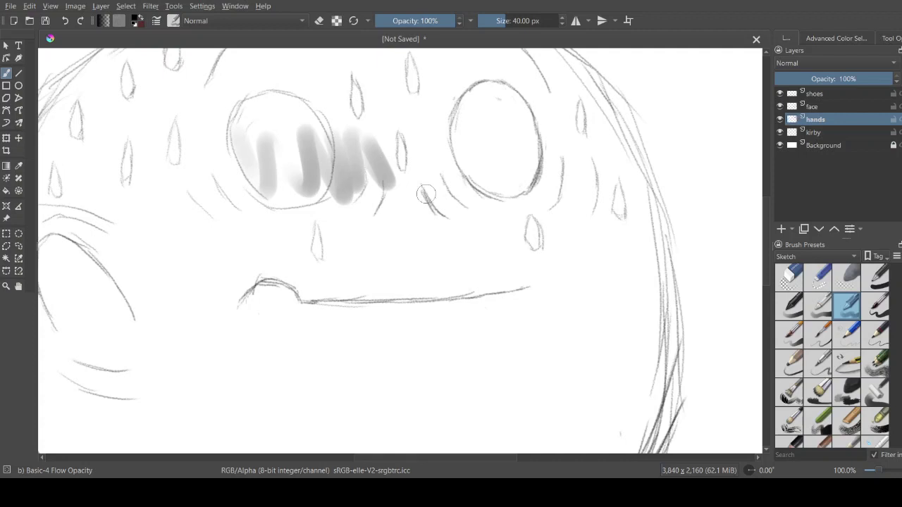
{"action": "key", "text": "ctrl+z"}
{"action": "key", "text": "ctrl+z"}
{"action": "key", "text": "ctrl+z"}
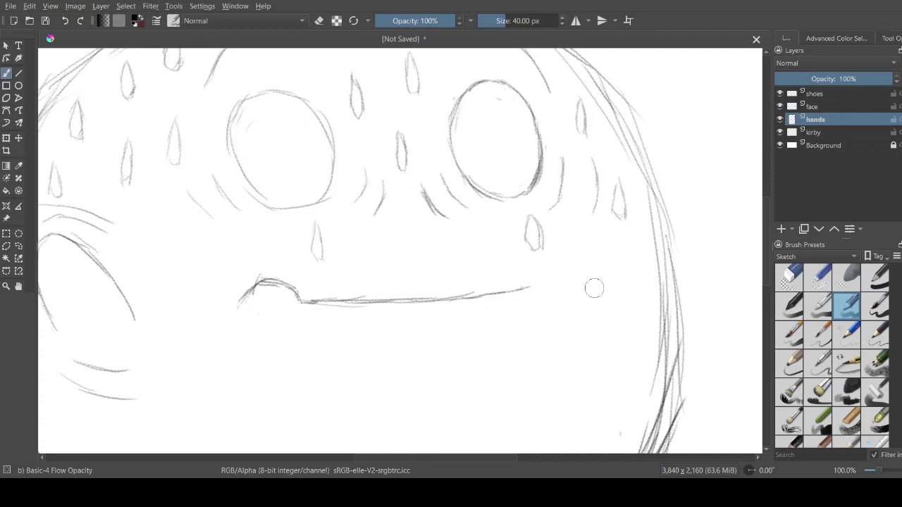
{"action": "left_click", "coordinate": [818, 305]}
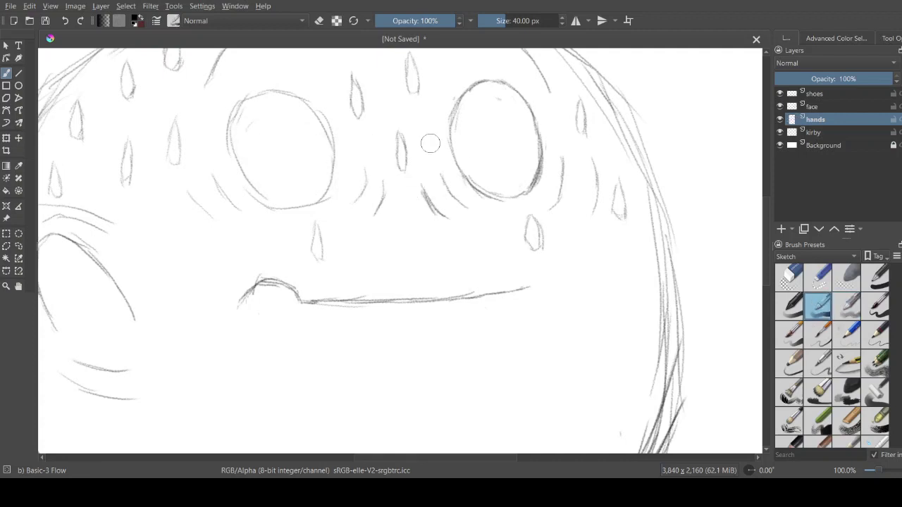
{"action": "left_click_drag", "start_coordinate": [395, 105], "coordinate": [435, 220]}
{"action": "key", "text": "ctrl+z"}
{"action": "left_click", "coordinate": [876, 363]}
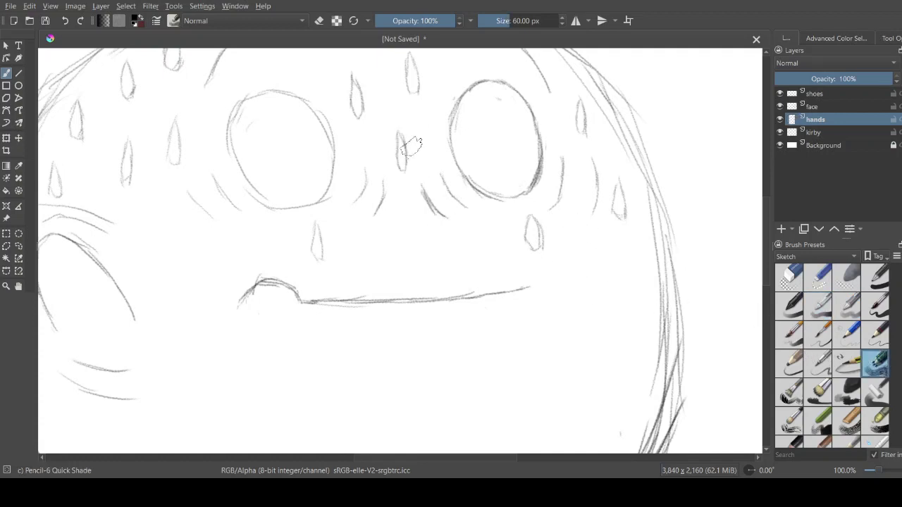
{"action": "left_click_drag", "start_coordinate": [374, 109], "coordinate": [406, 204]}
{"action": "left_click_drag", "start_coordinate": [528, 201], "coordinate": [510, 219]}
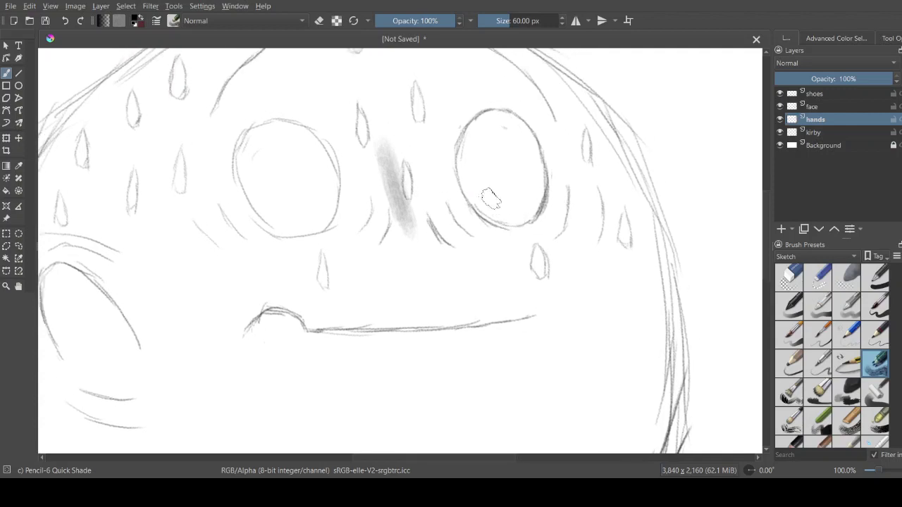
{"action": "key", "text": "ctrl+z"}
{"action": "left_click_drag", "start_coordinate": [441, 163], "coordinate": [499, 213]}
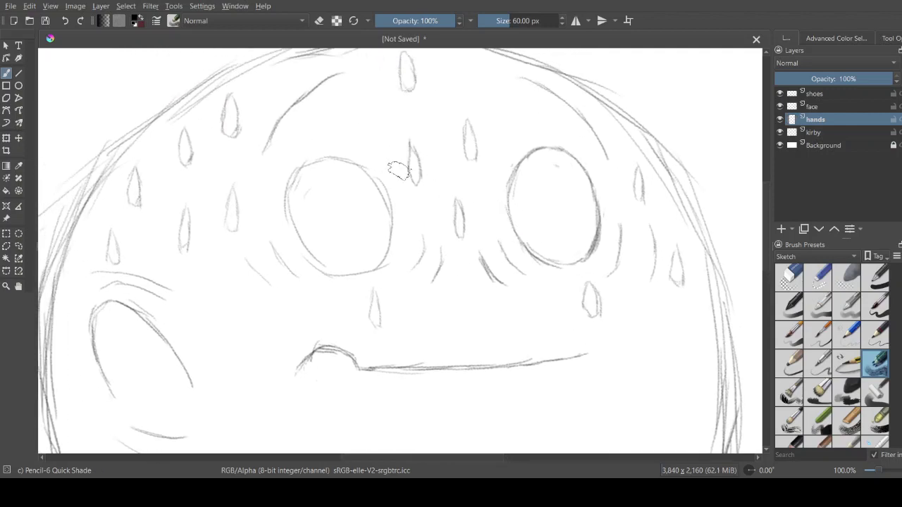
Add a new layer above face named 'redness'.
{"action": "left_click", "coordinate": [820, 106]}
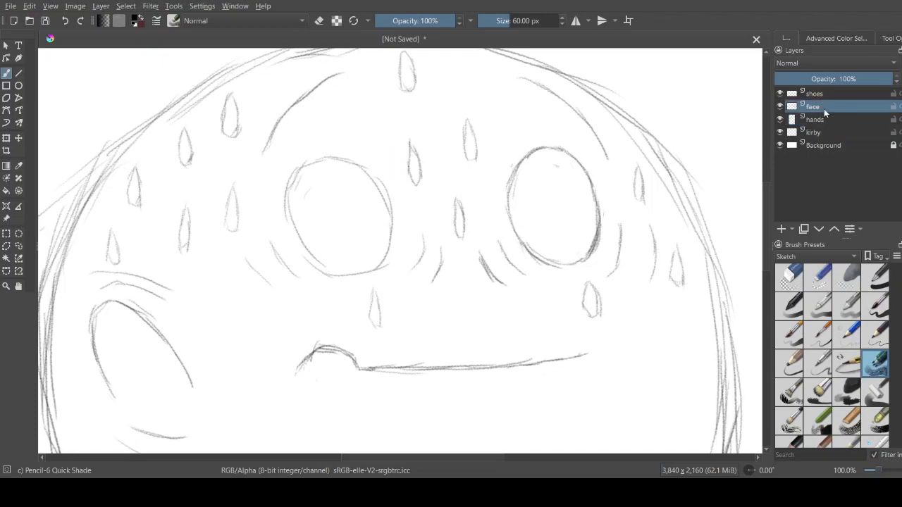
{"action": "left_click", "coordinate": [781, 229]}
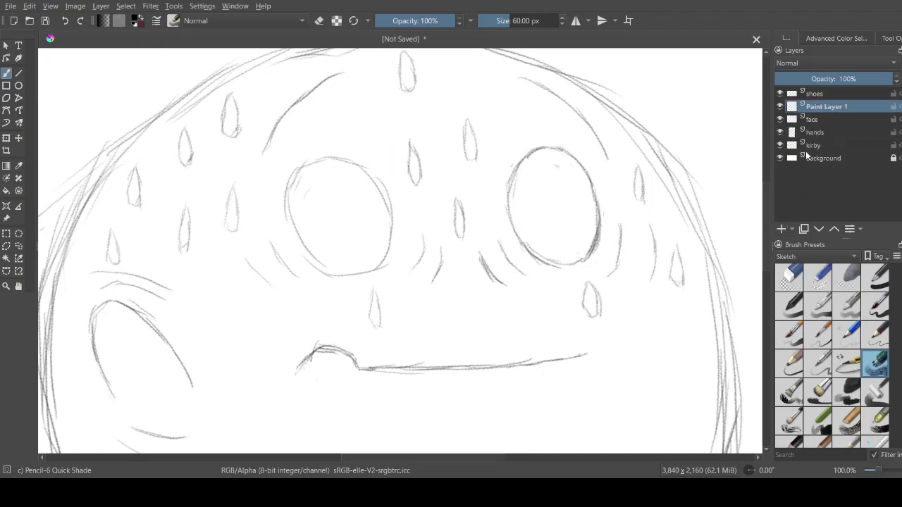
{"action": "double_click", "coordinate": [858, 106]}
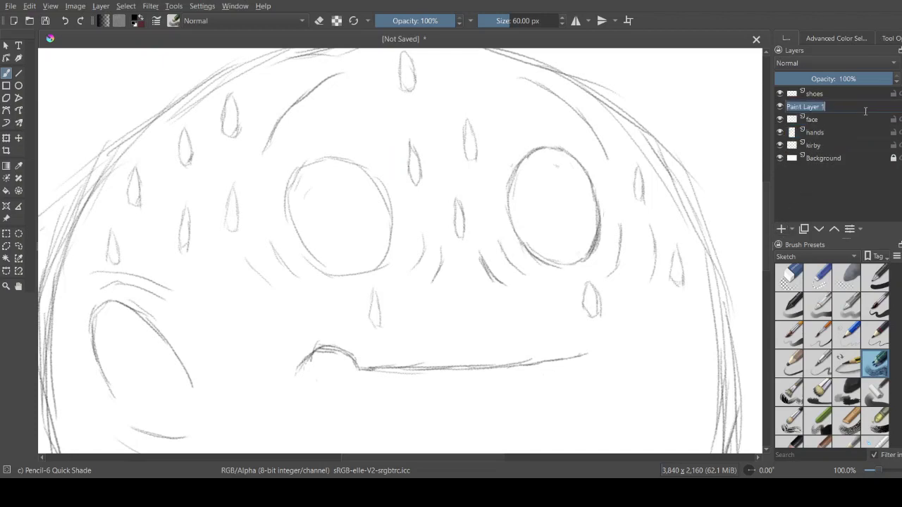
{"action": "type", "text": "redness"}
{"action": "key", "text": "Return"}
At 64% brush opacity, shade grey around the left eye and between the eyes.
{"action": "left_click_drag", "start_coordinate": [381, 162], "coordinate": [413, 265]}
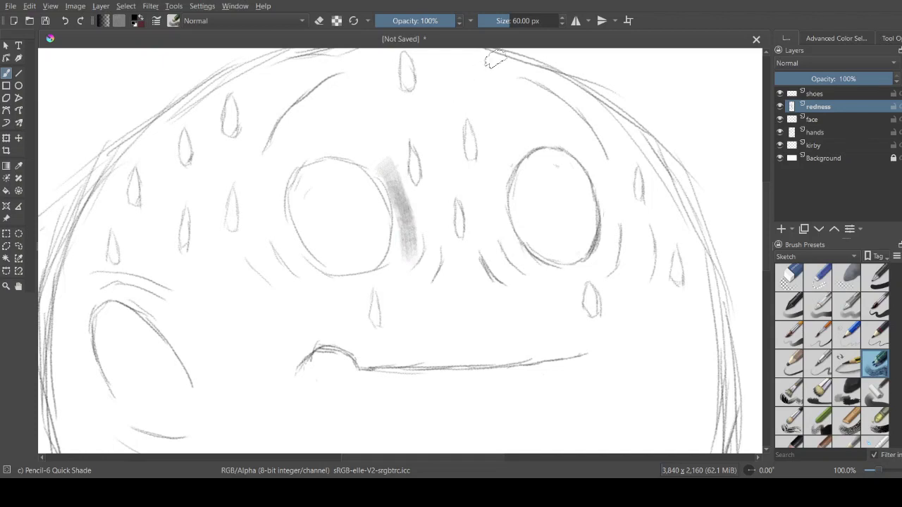
{"action": "key", "text": "ctrl+z"}
{"action": "left_click", "coordinate": [428, 22]}
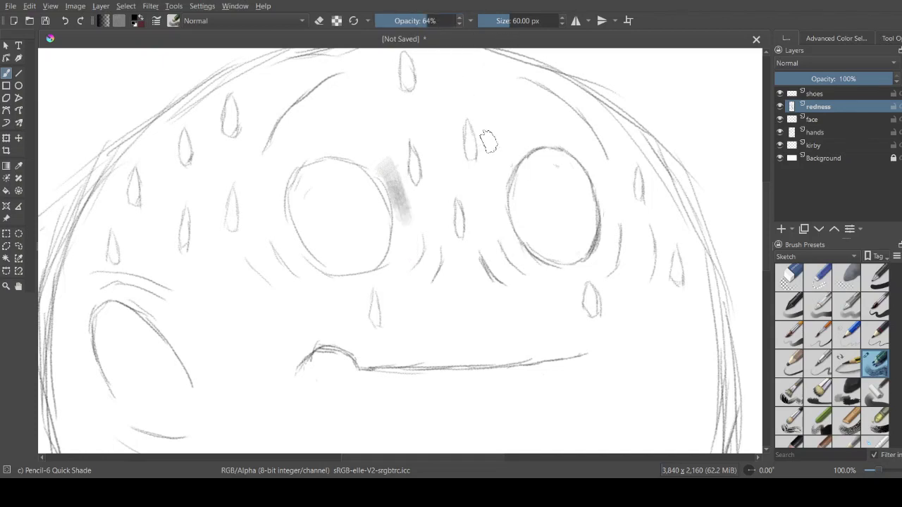
{"action": "key", "text": "ctrl+z"}
{"action": "key", "text": "ctrl+z"}
{"action": "mouse_move", "coordinate": [257, 211]}
{"action": "left_mouse_down"}
{"action": "mouse_move", "coordinate": [334, 295]}
{"action": "mouse_move", "coordinate": [284, 236]}
{"action": "left_mouse_up"}
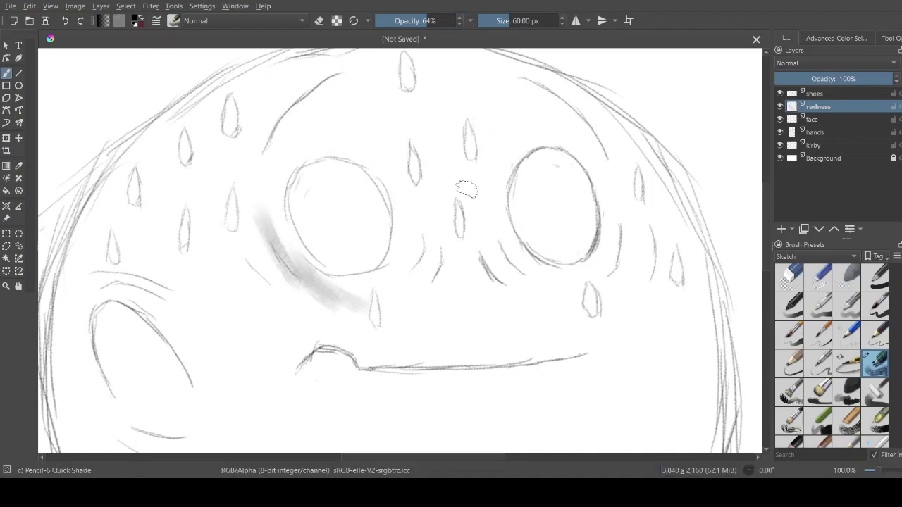
{"action": "left_click_drag", "start_coordinate": [417, 215], "coordinate": [363, 296]}
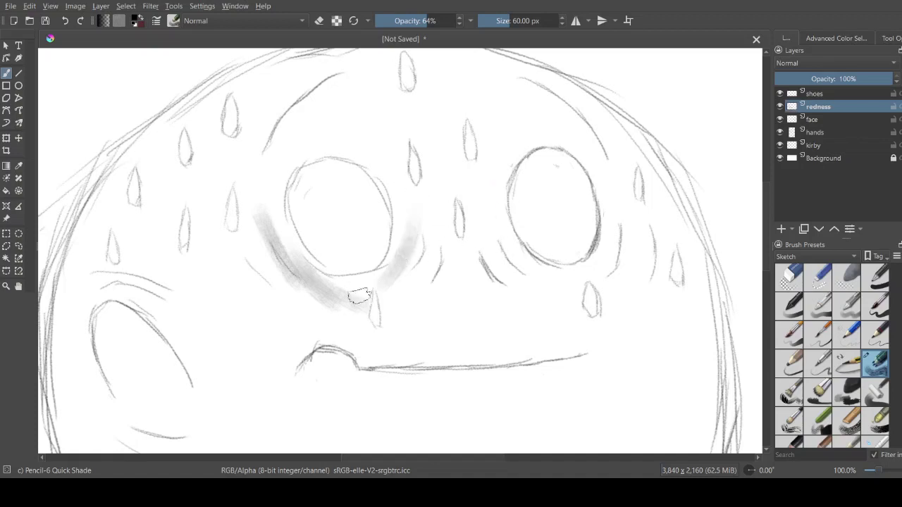
{"action": "left_click_drag", "start_coordinate": [457, 257], "coordinate": [497, 271]}
{"action": "left_click_drag", "start_coordinate": [486, 197], "coordinate": [455, 275]}
{"action": "left_click_drag", "start_coordinate": [430, 186], "coordinate": [434, 286]}
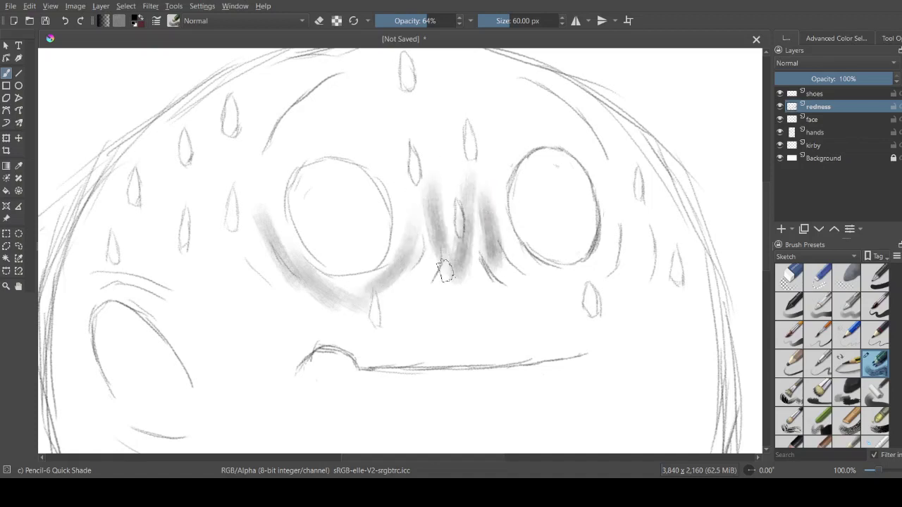
{"action": "left_click_drag", "start_coordinate": [423, 218], "coordinate": [442, 291]}
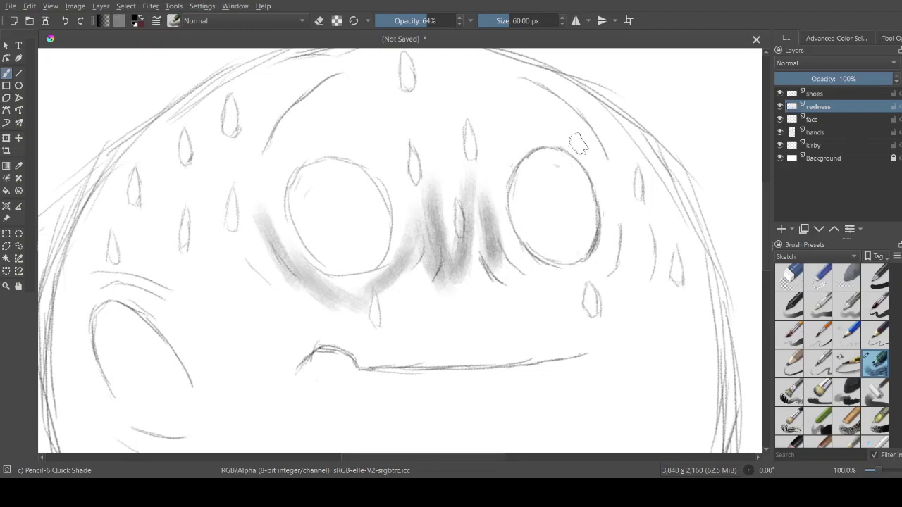
Shade the right eye's rims and lay a grey band under both eyes.
{"action": "mouse_move", "coordinate": [569, 126]}
{"action": "left_mouse_down"}
{"action": "mouse_move", "coordinate": [602, 196]}
{"action": "mouse_move", "coordinate": [574, 291]}
{"action": "left_mouse_up"}
{"action": "mouse_move", "coordinate": [491, 228]}
{"action": "left_mouse_down"}
{"action": "mouse_move", "coordinate": [540, 275]}
{"action": "mouse_move", "coordinate": [581, 273]}
{"action": "mouse_move", "coordinate": [603, 257]}
{"action": "left_mouse_up"}
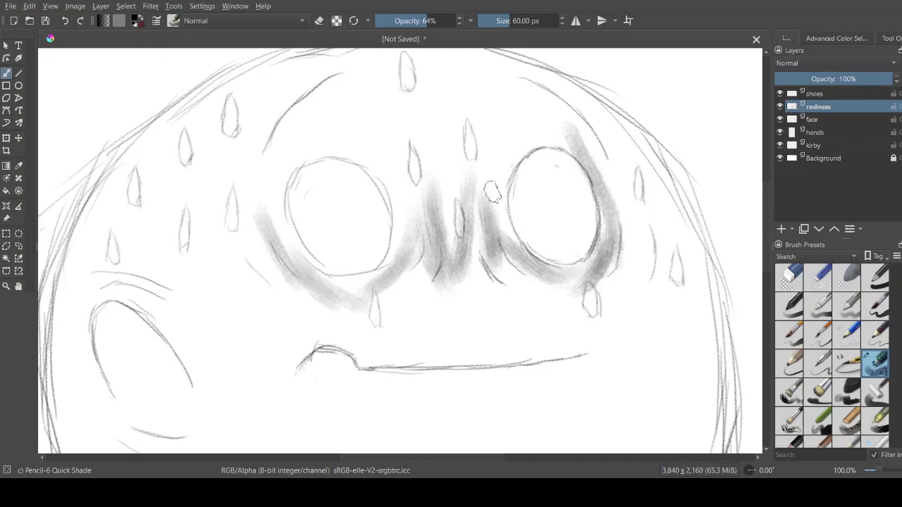
{"action": "mouse_move", "coordinate": [504, 243]}
{"action": "left_mouse_down"}
{"action": "mouse_move", "coordinate": [495, 194]}
{"action": "mouse_move", "coordinate": [552, 139]}
{"action": "mouse_move", "coordinate": [518, 147]}
{"action": "mouse_move", "coordinate": [589, 163]}
{"action": "left_mouse_up"}
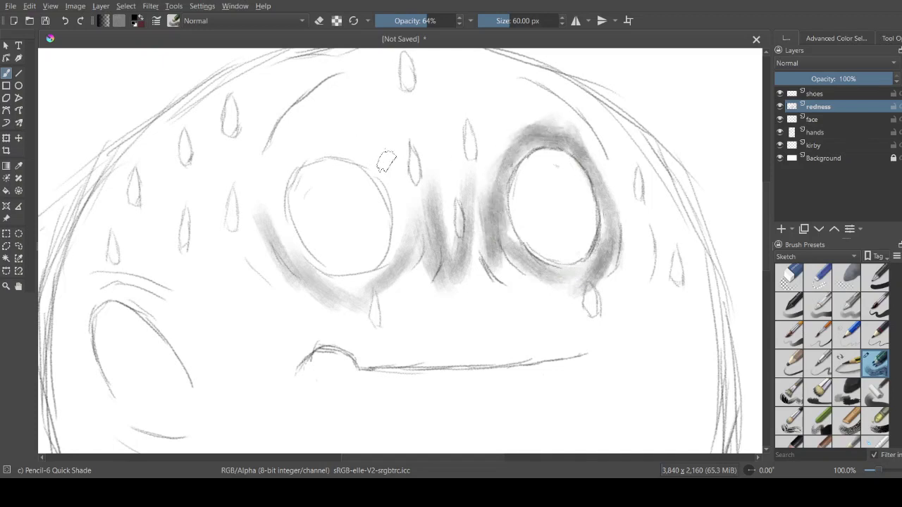
{"action": "mouse_move", "coordinate": [387, 159]}
{"action": "left_mouse_down"}
{"action": "mouse_move", "coordinate": [407, 229]}
{"action": "mouse_move", "coordinate": [398, 261]}
{"action": "mouse_move", "coordinate": [328, 282]}
{"action": "mouse_move", "coordinate": [444, 293]}
{"action": "left_mouse_up"}
{"action": "left_click_drag", "start_coordinate": [407, 270], "coordinate": [517, 288]}
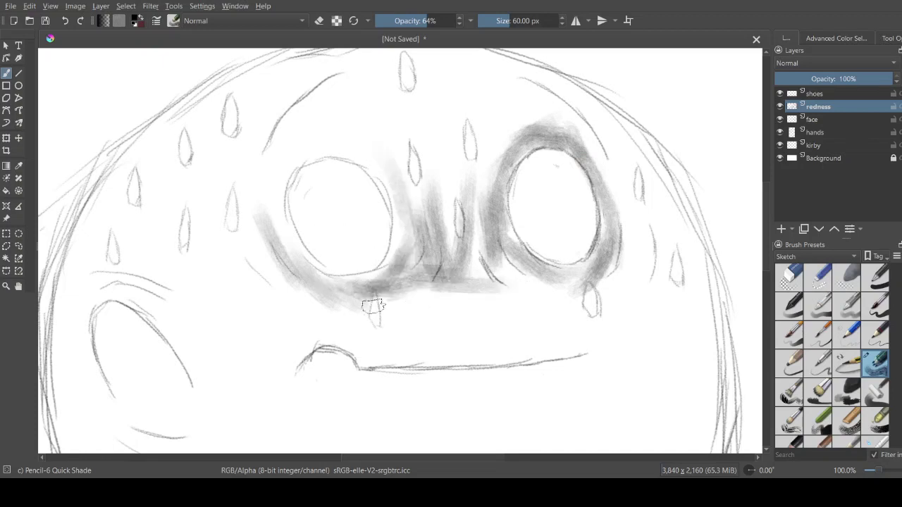
{"action": "mouse_move", "coordinate": [371, 306]}
{"action": "left_mouse_down"}
{"action": "mouse_move", "coordinate": [458, 306]}
{"action": "mouse_move", "coordinate": [493, 289]}
{"action": "mouse_move", "coordinate": [564, 282]}
{"action": "left_mouse_up"}
{"action": "left_click_drag", "start_coordinate": [500, 288], "coordinate": [584, 279]}
{"action": "mouse_move", "coordinate": [470, 280]}
{"action": "left_mouse_down"}
{"action": "mouse_move", "coordinate": [529, 279]}
{"action": "mouse_move", "coordinate": [455, 271]}
{"action": "mouse_move", "coordinate": [392, 282]}
{"action": "mouse_move", "coordinate": [413, 243]}
{"action": "left_mouse_up"}
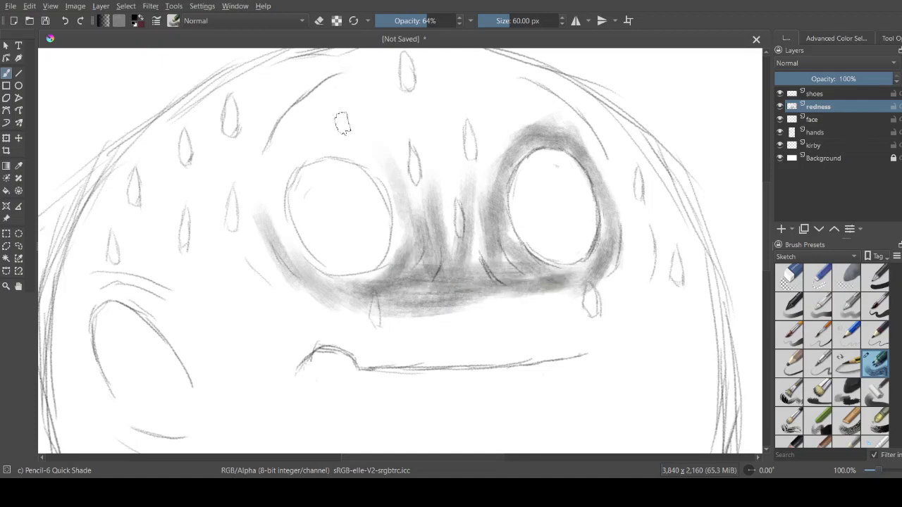
Hatch diagonal shading between the eyes and arc it over the right eye.
{"action": "mouse_move", "coordinate": [345, 126]}
{"action": "left_mouse_down"}
{"action": "mouse_move", "coordinate": [390, 168]}
{"action": "mouse_move", "coordinate": [405, 207]}
{"action": "left_mouse_up"}
{"action": "left_click_drag", "start_coordinate": [369, 144], "coordinate": [421, 224]}
{"action": "mouse_move", "coordinate": [417, 134]}
{"action": "left_mouse_down"}
{"action": "mouse_move", "coordinate": [448, 215]}
{"action": "mouse_move", "coordinate": [435, 236]}
{"action": "left_mouse_up"}
{"action": "left_click_drag", "start_coordinate": [401, 161], "coordinate": [437, 243]}
{"action": "mouse_move", "coordinate": [377, 127]}
{"action": "left_mouse_down"}
{"action": "mouse_move", "coordinate": [458, 237]}
{"action": "mouse_move", "coordinate": [495, 163]}
{"action": "left_mouse_up"}
{"action": "left_click_drag", "start_coordinate": [475, 273], "coordinate": [469, 178]}
{"action": "left_click_drag", "start_coordinate": [445, 230], "coordinate": [444, 107]}
{"action": "mouse_move", "coordinate": [415, 134]}
{"action": "left_mouse_down"}
{"action": "mouse_move", "coordinate": [525, 107]}
{"action": "mouse_move", "coordinate": [561, 128]}
{"action": "mouse_move", "coordinate": [473, 134]}
{"action": "mouse_move", "coordinate": [508, 134]}
{"action": "mouse_move", "coordinate": [474, 189]}
{"action": "mouse_move", "coordinate": [458, 110]}
{"action": "mouse_move", "coordinate": [427, 177]}
{"action": "mouse_move", "coordinate": [482, 181]}
{"action": "left_mouse_up"}
{"action": "left_click_drag", "start_coordinate": [498, 118], "coordinate": [462, 185]}
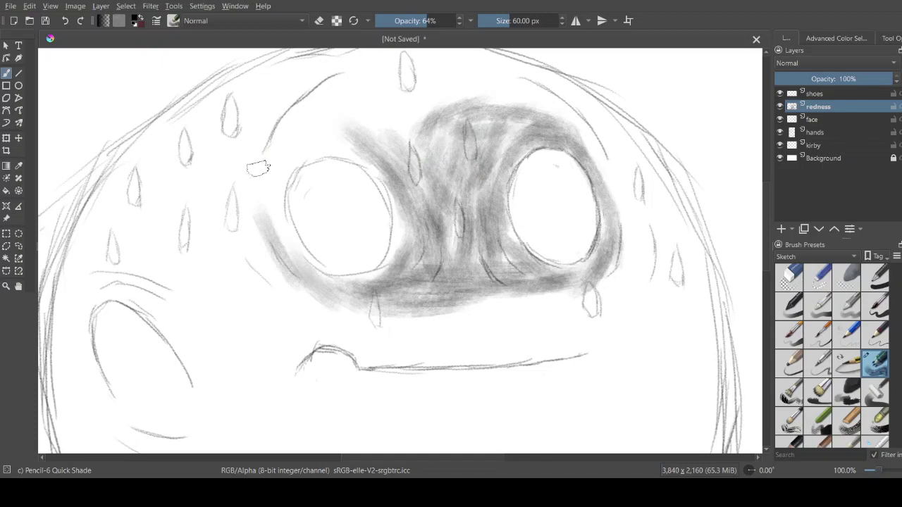
Deepen shading around the left eye and bridge, then move redness below face.
{"action": "mouse_move", "coordinate": [289, 243]}
{"action": "left_mouse_down"}
{"action": "mouse_move", "coordinate": [265, 170]}
{"action": "mouse_move", "coordinate": [299, 255]}
{"action": "mouse_move", "coordinate": [283, 187]}
{"action": "mouse_move", "coordinate": [314, 139]}
{"action": "mouse_move", "coordinate": [272, 176]}
{"action": "mouse_move", "coordinate": [317, 134]}
{"action": "left_mouse_up"}
{"action": "mouse_move", "coordinate": [274, 159]}
{"action": "left_mouse_down"}
{"action": "mouse_move", "coordinate": [332, 129]}
{"action": "mouse_move", "coordinate": [293, 149]}
{"action": "mouse_move", "coordinate": [377, 144]}
{"action": "mouse_move", "coordinate": [402, 205]}
{"action": "left_mouse_up"}
{"action": "mouse_move", "coordinate": [370, 163]}
{"action": "left_mouse_down"}
{"action": "mouse_move", "coordinate": [391, 204]}
{"action": "mouse_move", "coordinate": [403, 274]}
{"action": "left_mouse_up"}
{"action": "left_click_drag", "start_coordinate": [405, 243], "coordinate": [398, 282]}
{"action": "mouse_move", "coordinate": [328, 126]}
{"action": "left_mouse_down"}
{"action": "mouse_move", "coordinate": [388, 109]}
{"action": "mouse_move", "coordinate": [345, 134]}
{"action": "mouse_move", "coordinate": [422, 123]}
{"action": "mouse_move", "coordinate": [366, 109]}
{"action": "mouse_move", "coordinate": [430, 176]}
{"action": "left_mouse_up"}
{"action": "mouse_move", "coordinate": [423, 131]}
{"action": "left_mouse_down"}
{"action": "mouse_move", "coordinate": [412, 114]}
{"action": "mouse_move", "coordinate": [465, 127]}
{"action": "mouse_move", "coordinate": [472, 159]}
{"action": "left_mouse_up"}
{"action": "mouse_move", "coordinate": [476, 246]}
{"action": "left_mouse_down"}
{"action": "mouse_move", "coordinate": [450, 184]}
{"action": "mouse_move", "coordinate": [446, 196]}
{"action": "left_mouse_up"}
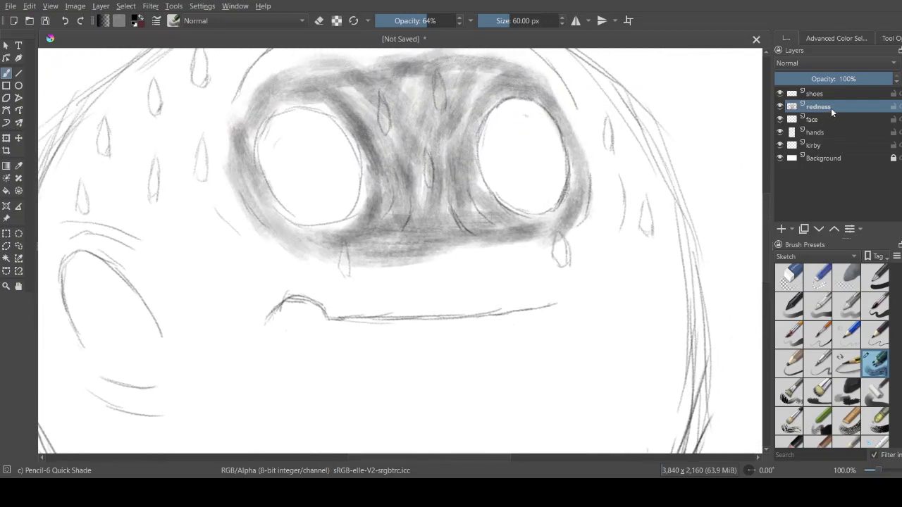
{"action": "left_click_drag", "start_coordinate": [828, 112], "coordinate": [832, 125]}
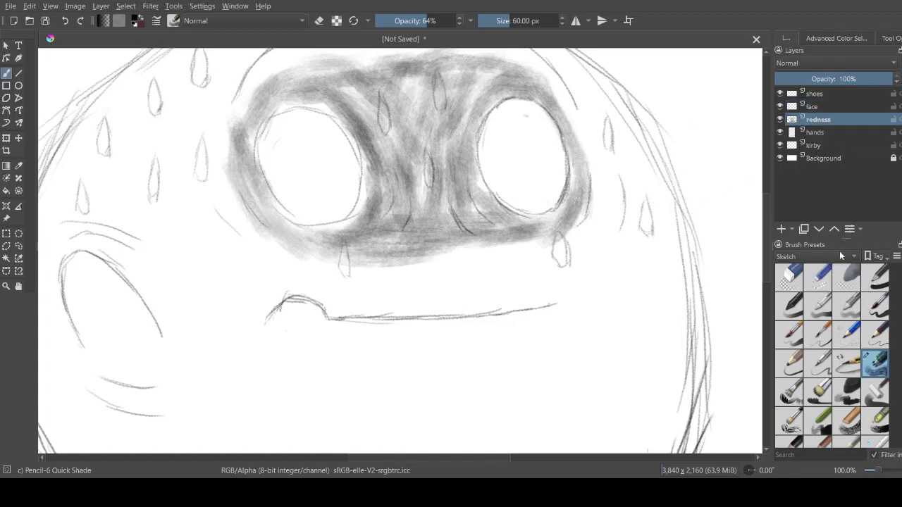
Lighten the grey shading between and around the eyes with the soft eraser.
{"action": "scroll", "coordinate": [833, 255], "scroll_direction": "up", "scroll_amount": 1}
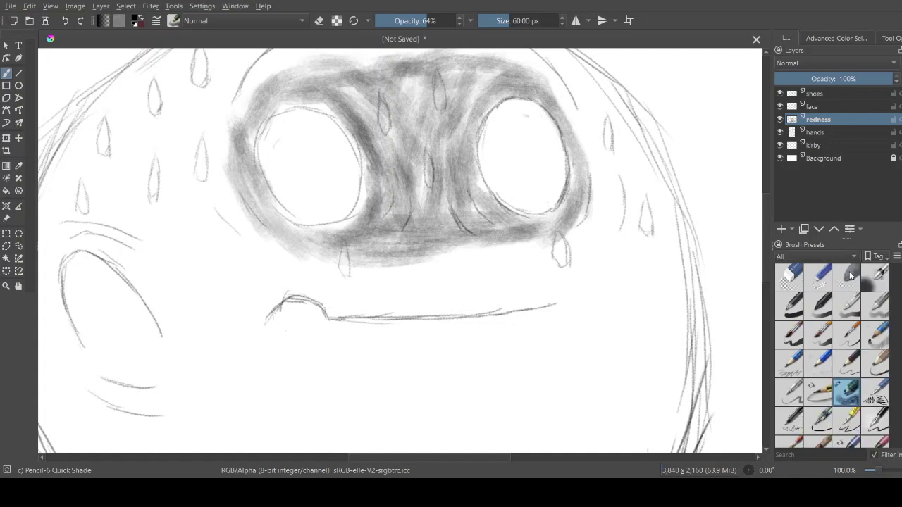
{"action": "left_click", "coordinate": [850, 276]}
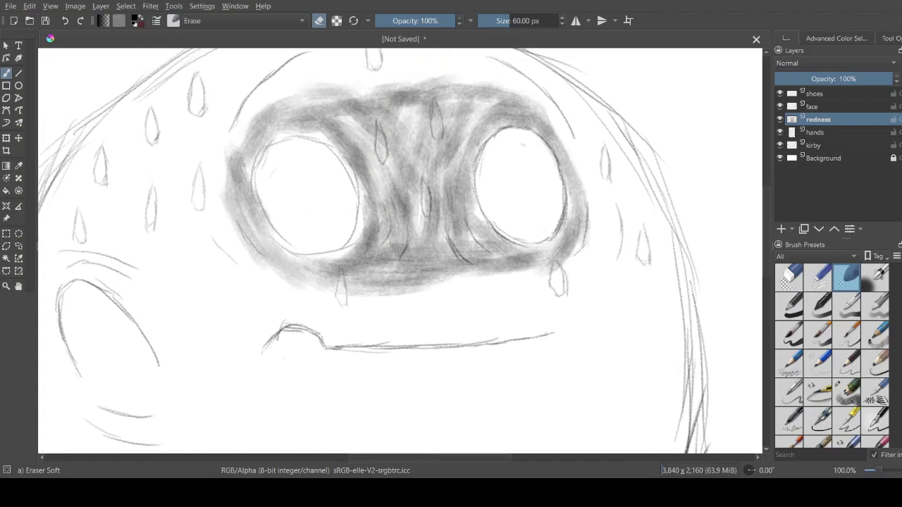
{"action": "scroll", "coordinate": [245, 139], "scroll_direction": "up", "scroll_amount": 1}
{"action": "scroll", "coordinate": [296, 176], "scroll_direction": "up", "scroll_amount": 1}
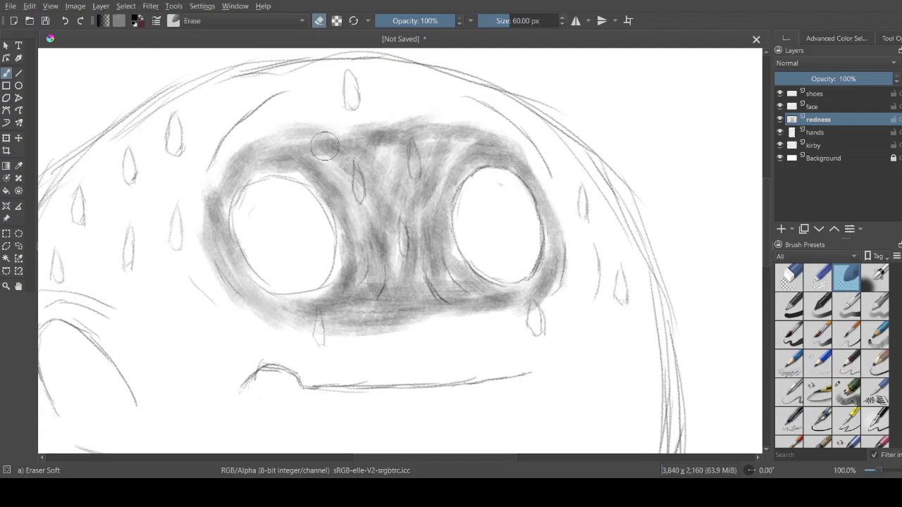
{"action": "mouse_move", "coordinate": [363, 141]}
{"action": "left_mouse_down"}
{"action": "mouse_move", "coordinate": [387, 131]}
{"action": "mouse_move", "coordinate": [399, 141]}
{"action": "left_mouse_up"}
{"action": "mouse_move", "coordinate": [443, 204]}
{"action": "left_mouse_down"}
{"action": "mouse_move", "coordinate": [422, 187]}
{"action": "mouse_move", "coordinate": [427, 265]}
{"action": "mouse_move", "coordinate": [455, 300]}
{"action": "left_mouse_up"}
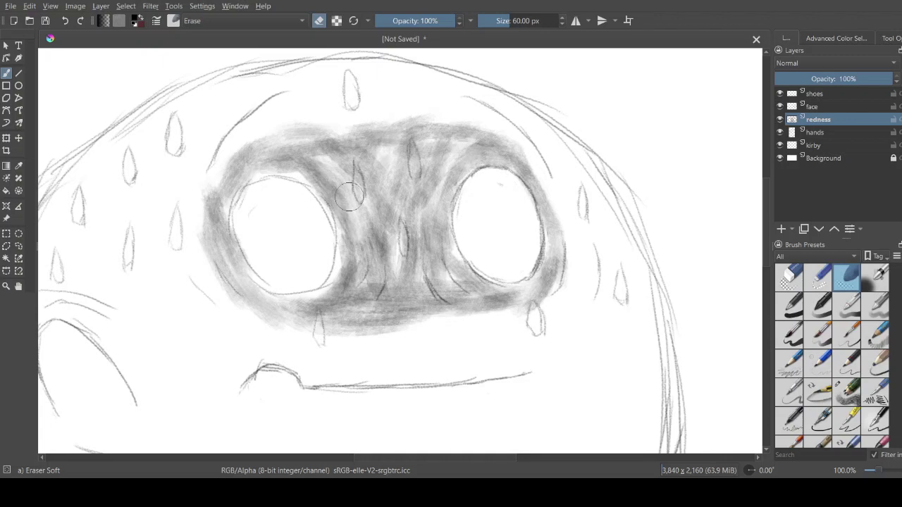
{"action": "scroll", "coordinate": [349, 197], "scroll_direction": "down", "scroll_amount": 2}
{"action": "scroll", "coordinate": [349, 198], "scroll_direction": "left", "scroll_amount": 2}
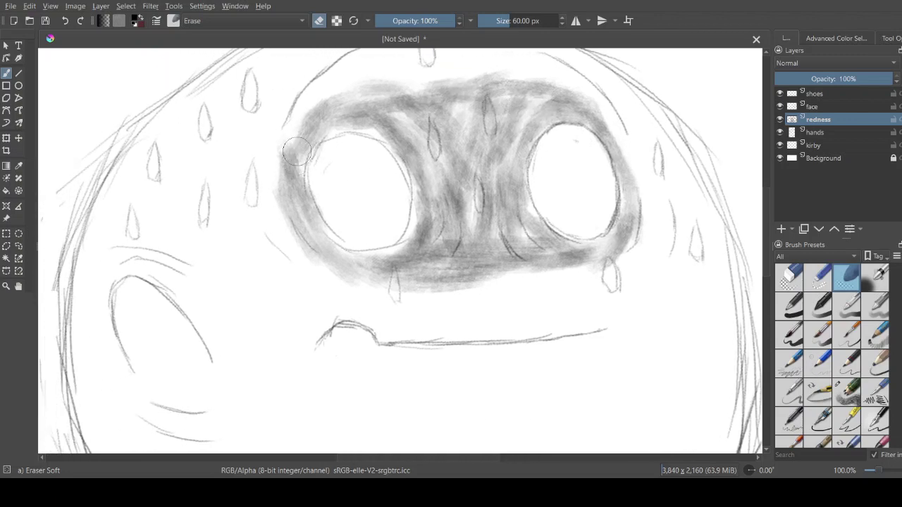
{"action": "mouse_move", "coordinate": [296, 152]}
{"action": "left_mouse_down"}
{"action": "mouse_move", "coordinate": [290, 168]}
{"action": "mouse_move", "coordinate": [293, 161]}
{"action": "left_mouse_up"}
{"action": "mouse_move", "coordinate": [395, 263]}
{"action": "left_mouse_down"}
{"action": "mouse_move", "coordinate": [382, 263]}
{"action": "mouse_move", "coordinate": [423, 262]}
{"action": "mouse_move", "coordinate": [427, 192]}
{"action": "mouse_move", "coordinate": [393, 132]}
{"action": "mouse_move", "coordinate": [363, 118]}
{"action": "mouse_move", "coordinate": [446, 117]}
{"action": "mouse_move", "coordinate": [459, 104]}
{"action": "left_mouse_up"}
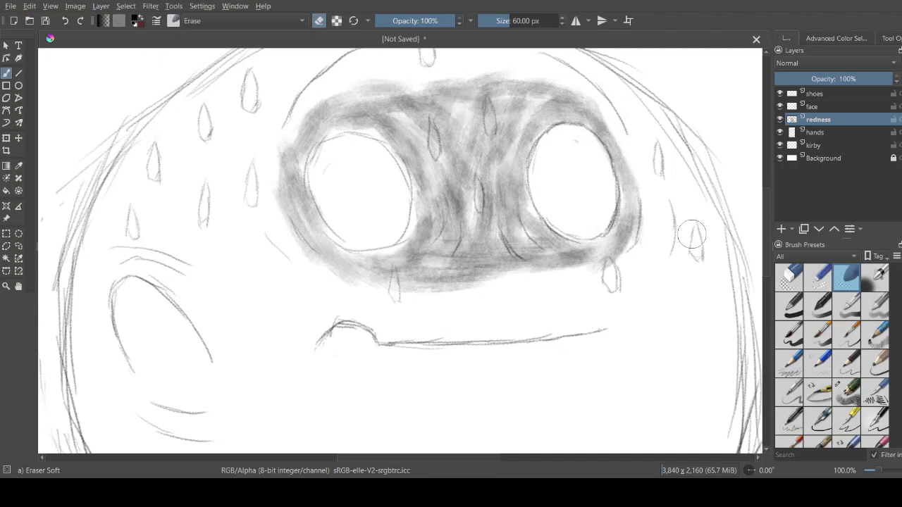
{"action": "scroll", "coordinate": [538, 211], "scroll_direction": "down", "scroll_amount": 2}
{"action": "scroll", "coordinate": [547, 197], "scroll_direction": "right", "scroll_amount": 3}
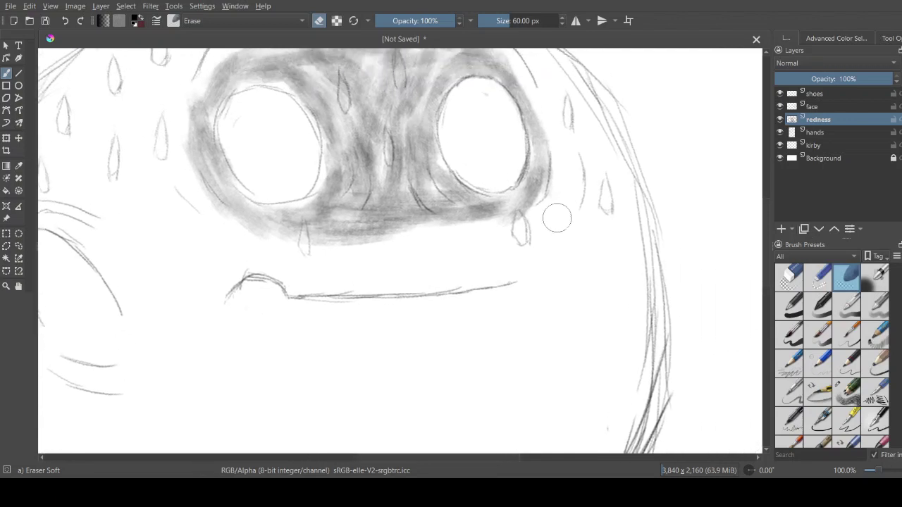
Zoom out and delete the redness layer.
{"action": "key", "text": "minus"}
{"action": "key", "text": "minus"}
{"action": "key", "text": "minus"}
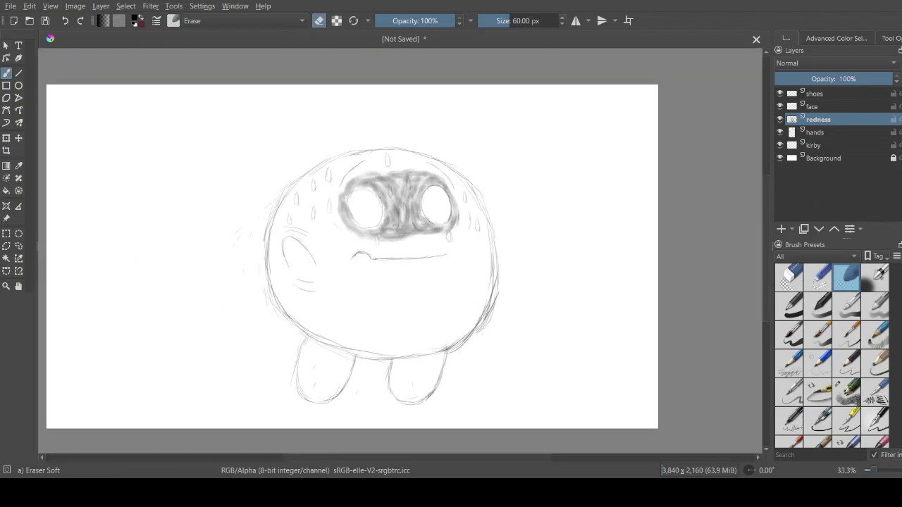
{"action": "left_click_drag", "start_coordinate": [527, 201], "coordinate": [533, 203]}
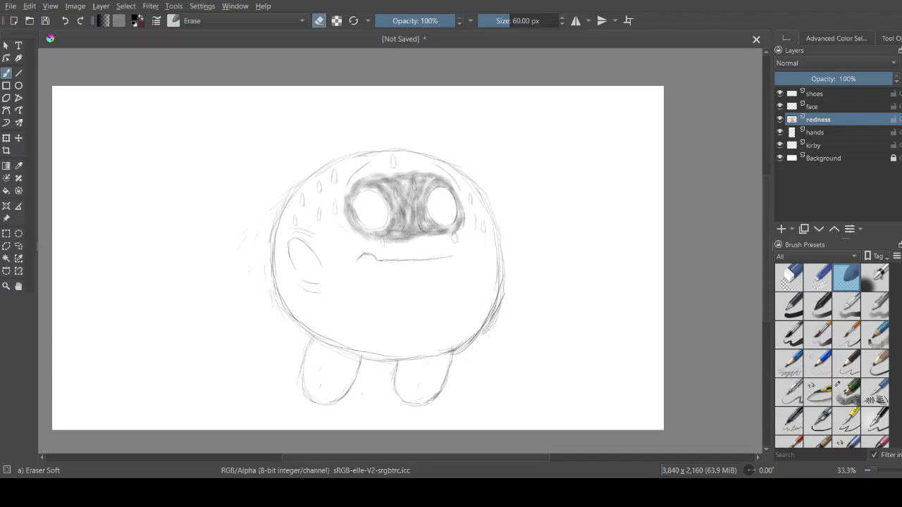
{"action": "key", "text": "shift+Delete"}
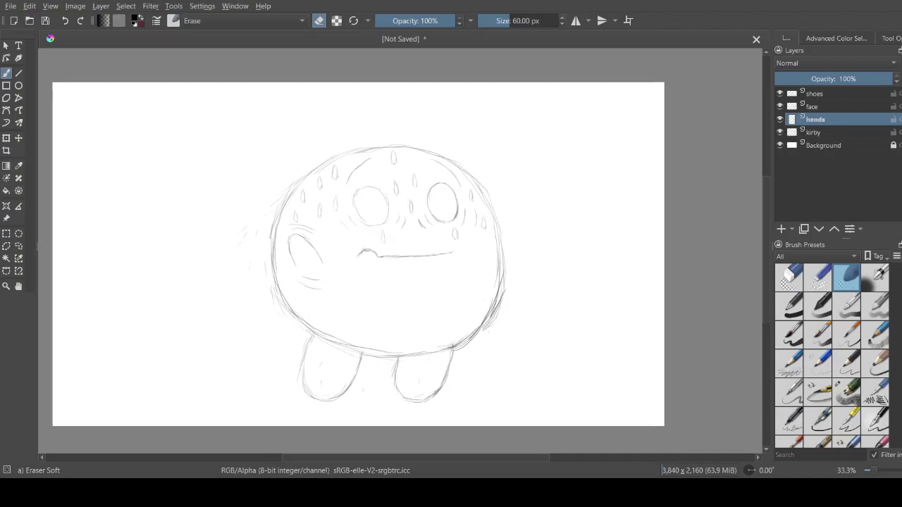
Pick Pencil 2b, add a new layer, and name it 'actionLine'.
{"action": "left_click", "coordinate": [789, 363]}
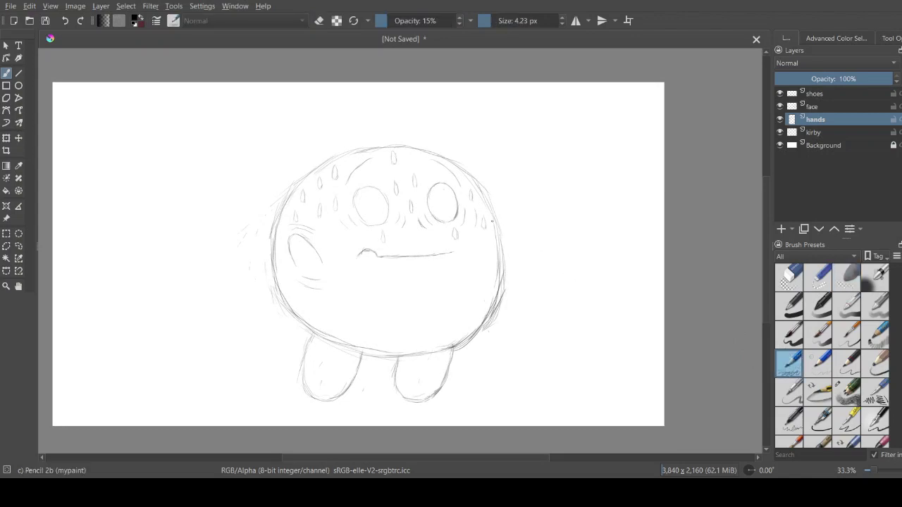
{"action": "left_click_drag", "start_coordinate": [516, 209], "coordinate": [502, 188]}
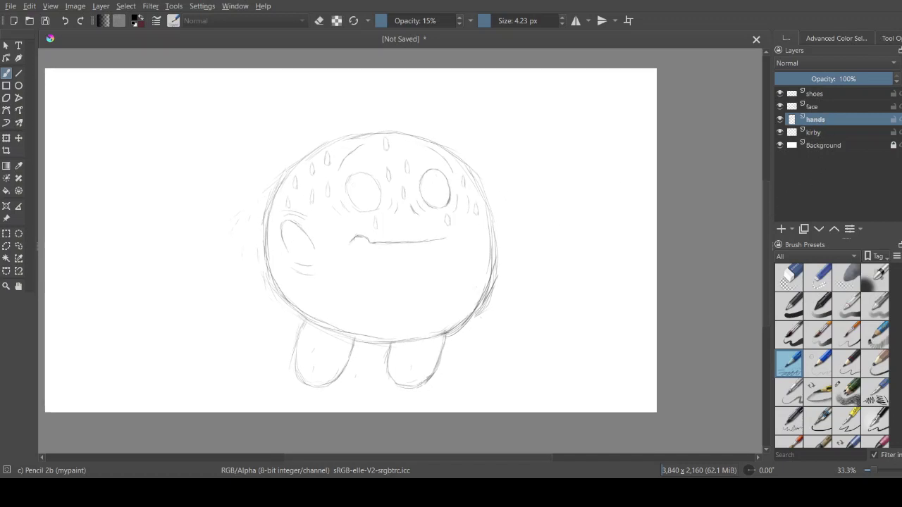
{"action": "left_click", "coordinate": [781, 229]}
{"action": "double_click", "coordinate": [838, 124]}
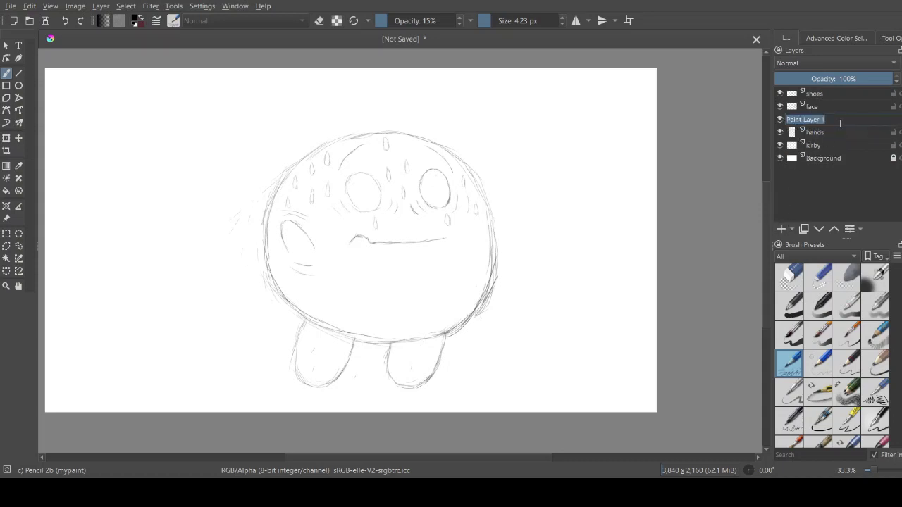
{"action": "type", "text": "action"}
{"action": "type", "text": "Line"}
Draw a curved motion trail left of Kirby and vertical shake lines on both sides.
{"action": "key", "text": "Return"}
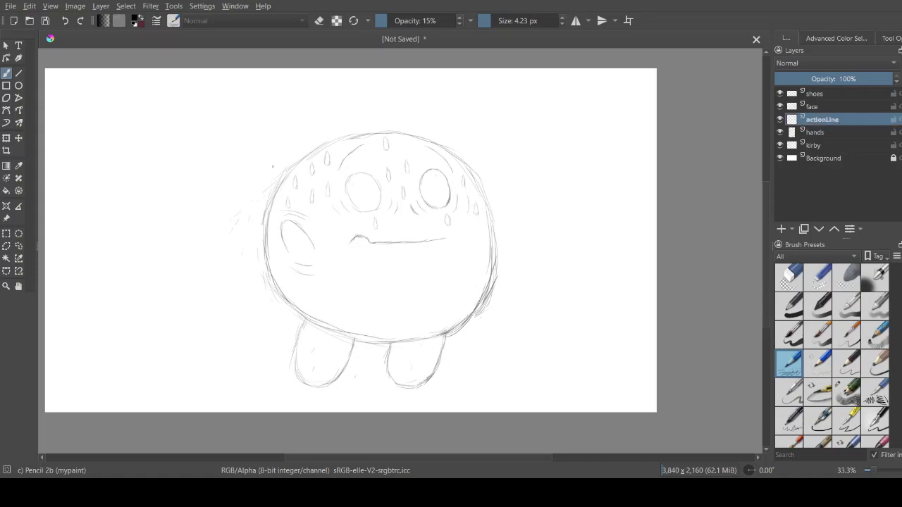
{"action": "left_click_drag", "start_coordinate": [110, 166], "coordinate": [269, 188]}
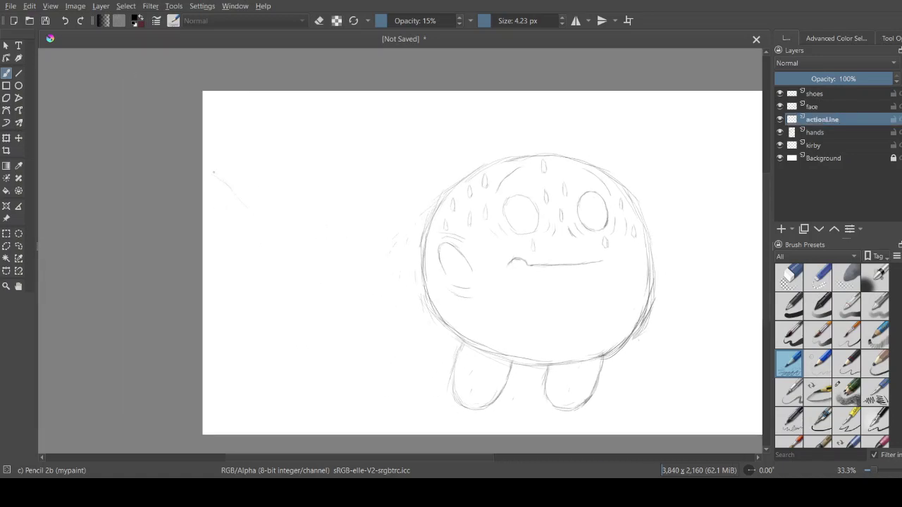
{"action": "mouse_move", "coordinate": [246, 209]}
{"action": "left_mouse_down"}
{"action": "mouse_move", "coordinate": [350, 254]}
{"action": "mouse_move", "coordinate": [413, 226]}
{"action": "left_mouse_up"}
{"action": "mouse_move", "coordinate": [479, 260]}
{"action": "left_mouse_down"}
{"action": "mouse_move", "coordinate": [398, 256]}
{"action": "mouse_move", "coordinate": [349, 242]}
{"action": "left_mouse_up"}
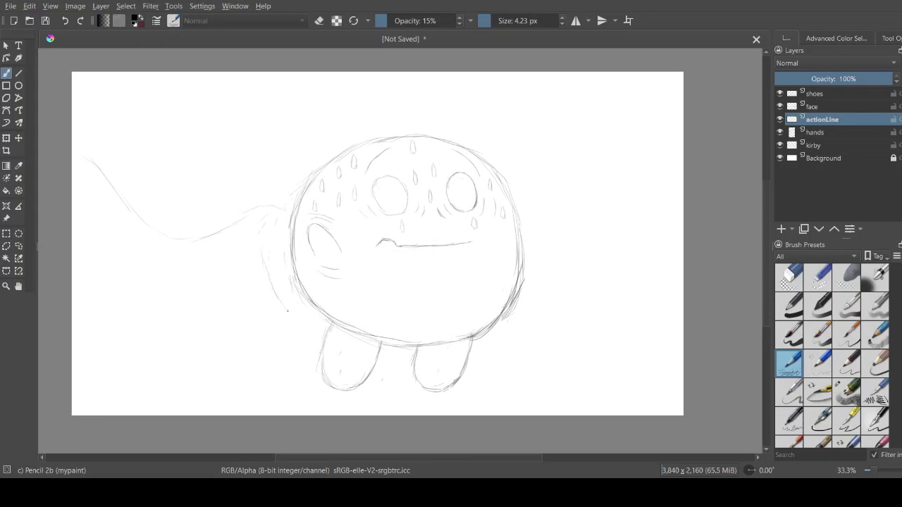
{"action": "left_click_drag", "start_coordinate": [555, 199], "coordinate": [565, 277]}
{"action": "left_click_drag", "start_coordinate": [601, 193], "coordinate": [613, 281]}
{"action": "left_click_drag", "start_coordinate": [261, 223], "coordinate": [262, 243]}
{"action": "mouse_move", "coordinate": [265, 189]}
{"action": "left_mouse_down"}
{"action": "mouse_move", "coordinate": [264, 243]}
{"action": "mouse_move", "coordinate": [227, 287]}
{"action": "left_mouse_up"}
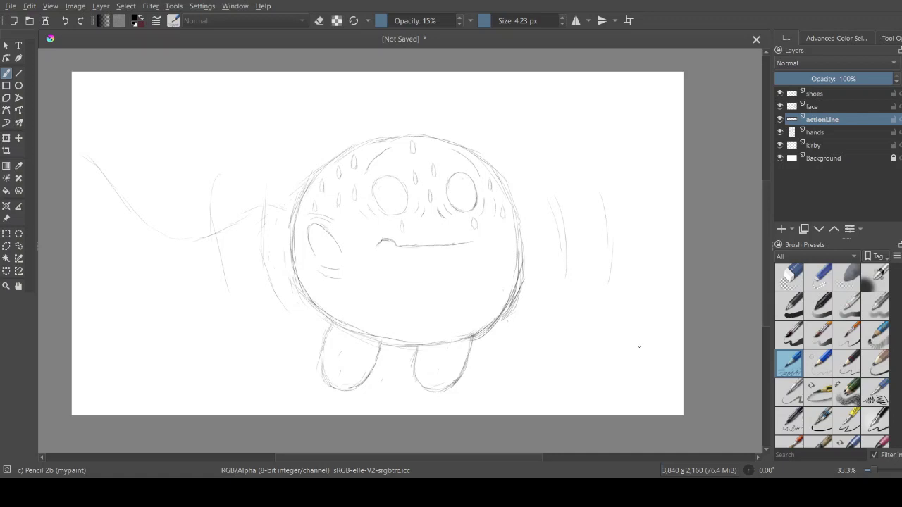
{"action": "scroll", "coordinate": [431, 252], "scroll_direction": "up", "scroll_amount": 2}
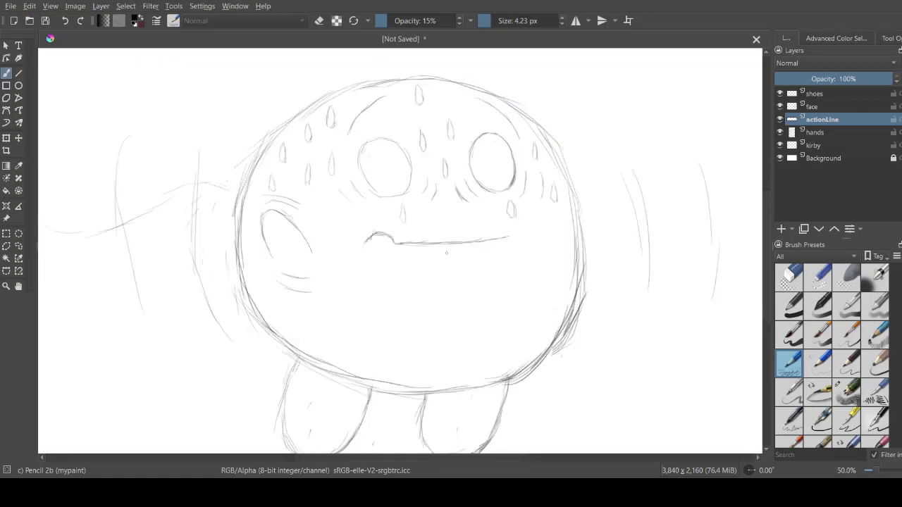
Add teardrop sweat drops and small sweat marks on Kirby's face and forehead.
{"action": "left_click", "coordinate": [812, 106]}
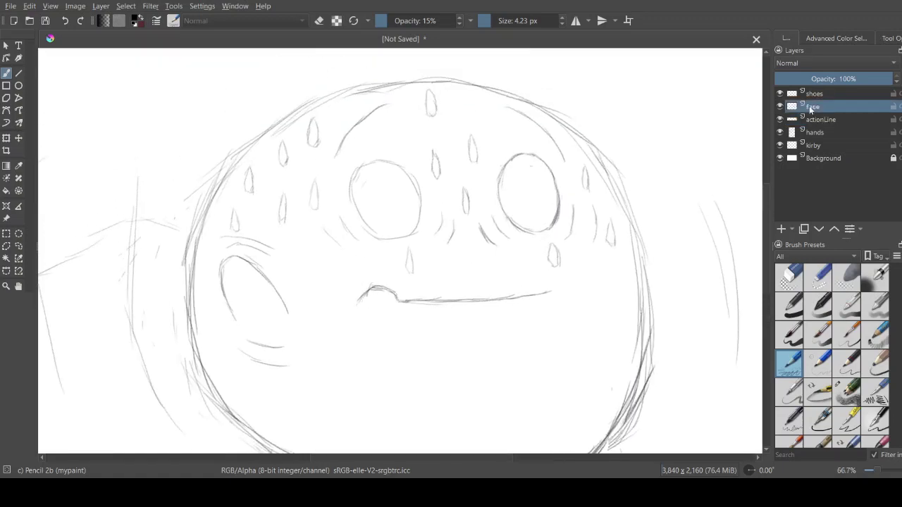
{"action": "left_click_drag", "start_coordinate": [491, 109], "coordinate": [505, 137]}
{"action": "mouse_move", "coordinate": [491, 108]}
{"action": "left_mouse_down"}
{"action": "mouse_move", "coordinate": [495, 133]}
{"action": "mouse_move", "coordinate": [505, 131]}
{"action": "left_mouse_up"}
{"action": "left_click_drag", "start_coordinate": [408, 134], "coordinate": [464, 108]}
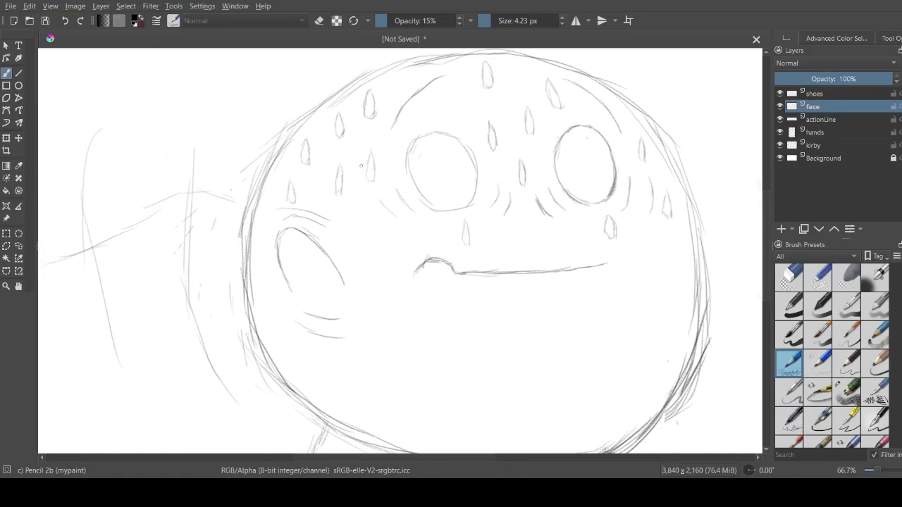
{"action": "left_click_drag", "start_coordinate": [352, 131], "coordinate": [357, 157]}
{"action": "mouse_move", "coordinate": [355, 203]}
{"action": "left_mouse_down"}
{"action": "mouse_move", "coordinate": [353, 222]}
{"action": "mouse_move", "coordinate": [362, 217]}
{"action": "left_mouse_up"}
{"action": "left_click_drag", "start_coordinate": [445, 277], "coordinate": [313, 255]}
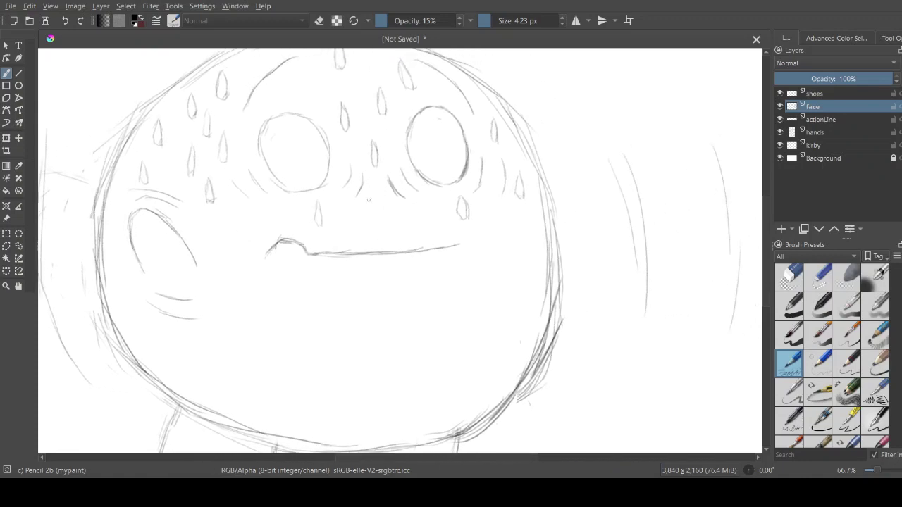
{"action": "mouse_move", "coordinate": [399, 207]}
{"action": "left_mouse_down"}
{"action": "mouse_move", "coordinate": [399, 216]}
{"action": "mouse_move", "coordinate": [387, 214]}
{"action": "mouse_move", "coordinate": [393, 225]}
{"action": "left_mouse_up"}
Frame the whole figure, then zoom in on the face and shoes.
{"action": "key", "text": "minus"}
{"action": "key", "text": "minus"}
{"action": "mouse_move", "coordinate": [479, 261]}
{"action": "left_mouse_down"}
{"action": "mouse_move", "coordinate": [536, 228]}
{"action": "mouse_move", "coordinate": [568, 236]}
{"action": "left_mouse_up"}
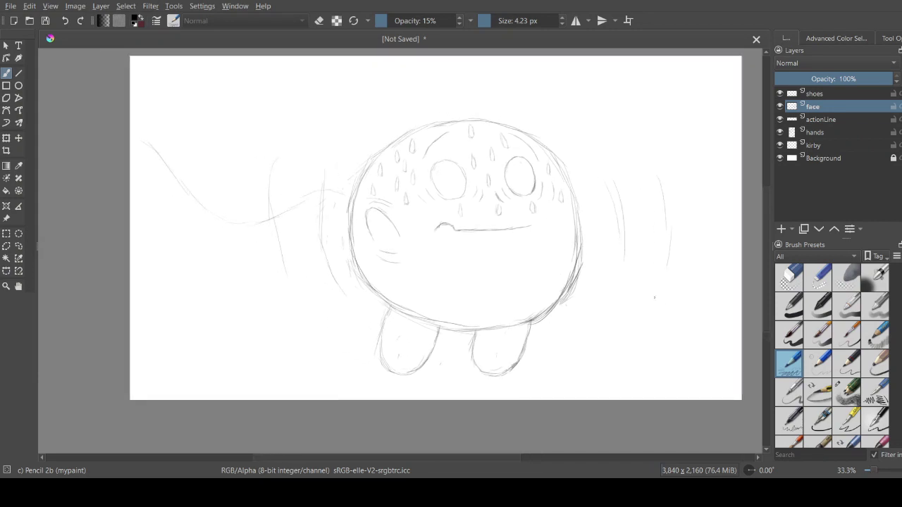
{"action": "scroll", "coordinate": [527, 224], "scroll_direction": "down", "scroll_amount": 1}
{"action": "key", "text": "plus"}
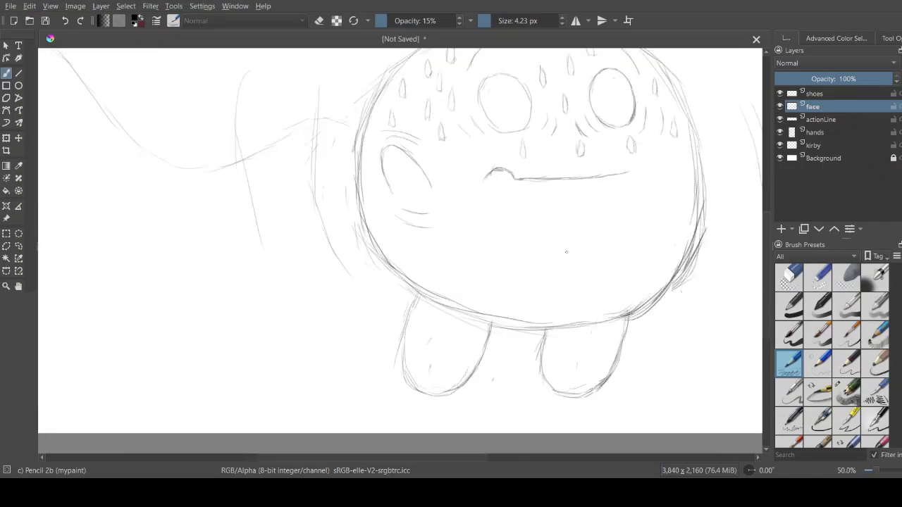
Darken the upper-left outline of the left shoe on the shoes layer.
{"action": "left_click", "coordinate": [838, 95]}
{"action": "left_click_drag", "start_coordinate": [423, 246], "coordinate": [444, 204]}
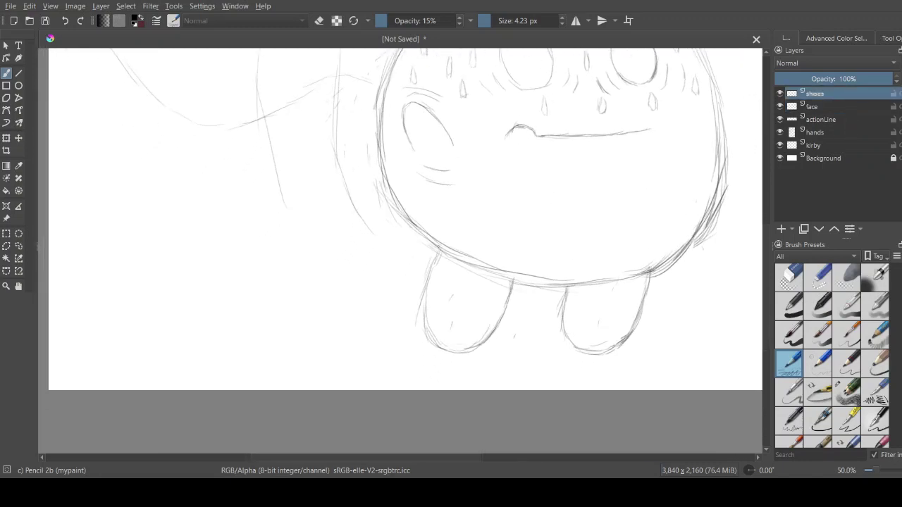
{"action": "left_click_drag", "start_coordinate": [432, 264], "coordinate": [423, 291]}
{"action": "mouse_move", "coordinate": [597, 162]}
{"action": "left_mouse_down"}
{"action": "mouse_move", "coordinate": [421, 252]}
{"action": "mouse_move", "coordinate": [475, 253]}
{"action": "left_mouse_up"}
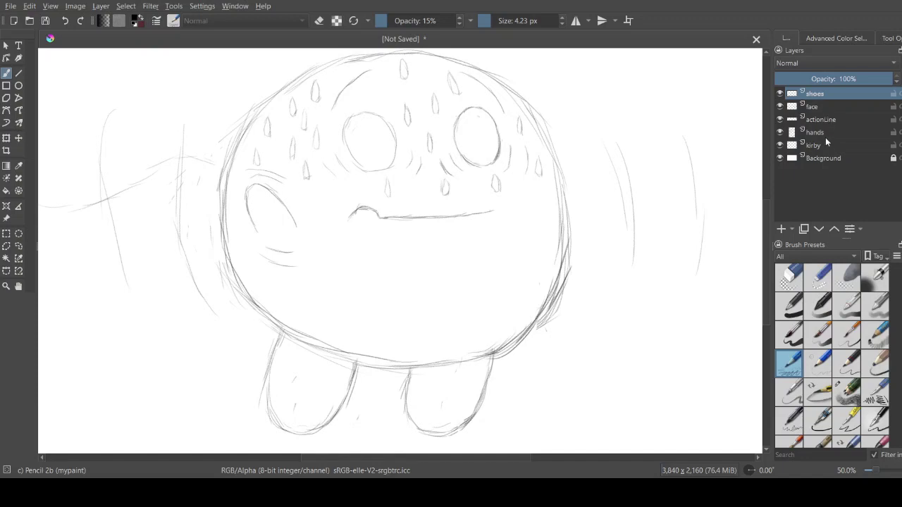
Lasso the mouth's curled left corner on the face layer and nudge it up-left.
{"action": "left_click", "coordinate": [832, 108]}
{"action": "scroll", "coordinate": [430, 162], "scroll_direction": "up", "scroll_amount": 3}
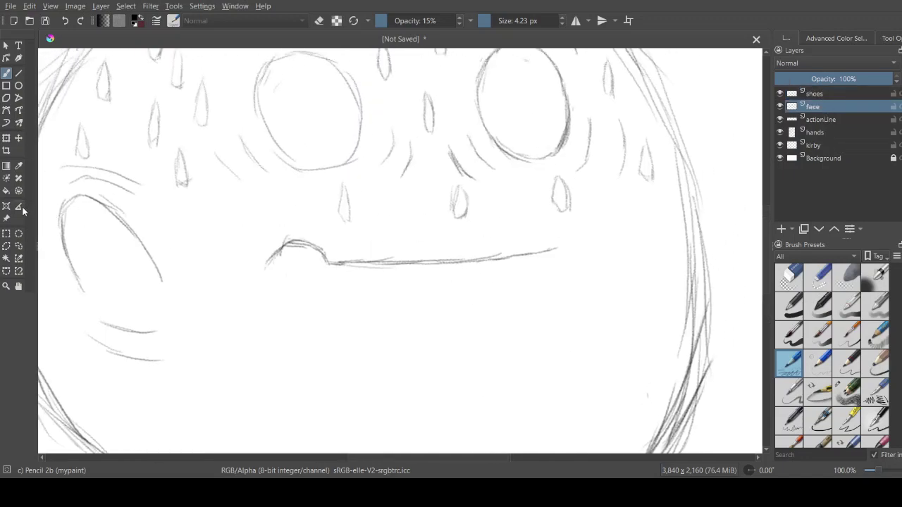
{"action": "left_click", "coordinate": [19, 247]}
{"action": "mouse_move", "coordinate": [242, 259]}
{"action": "left_mouse_down"}
{"action": "mouse_move", "coordinate": [324, 241]}
{"action": "mouse_move", "coordinate": [244, 238]}
{"action": "left_mouse_up"}
{"action": "key", "text": "t"}
{"action": "mouse_move", "coordinate": [305, 249]}
{"action": "left_mouse_down"}
{"action": "mouse_move", "coordinate": [300, 243]}
{"action": "mouse_move", "coordinate": [344, 263]}
{"action": "left_mouse_up"}
{"action": "key", "text": "b"}
{"action": "key", "text": "ctrl+shift+a"}
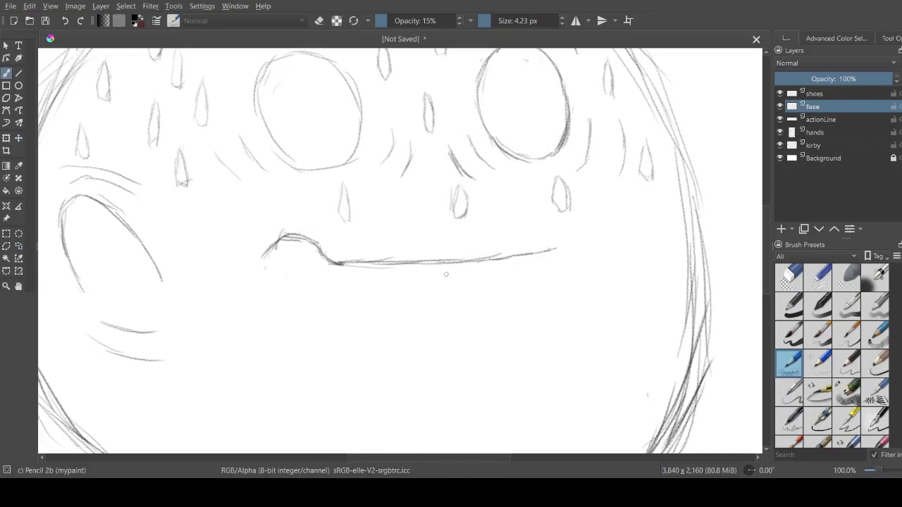
{"action": "key", "text": "minus"}
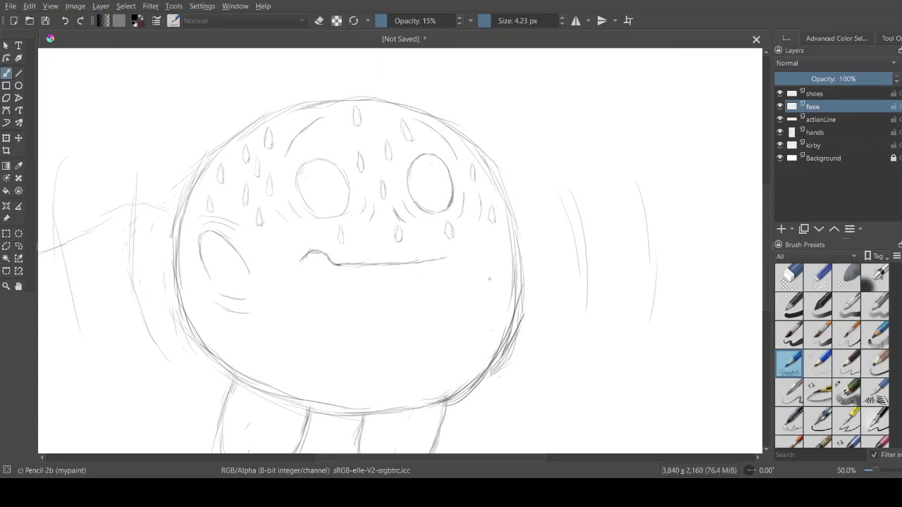
{"action": "left_click_drag", "start_coordinate": [498, 279], "coordinate": [534, 253]}
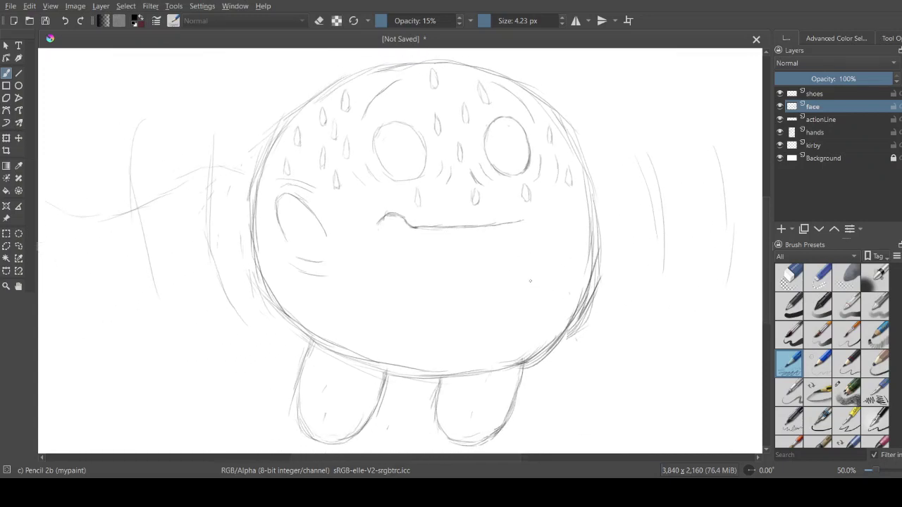
{"action": "key", "text": "minus"}
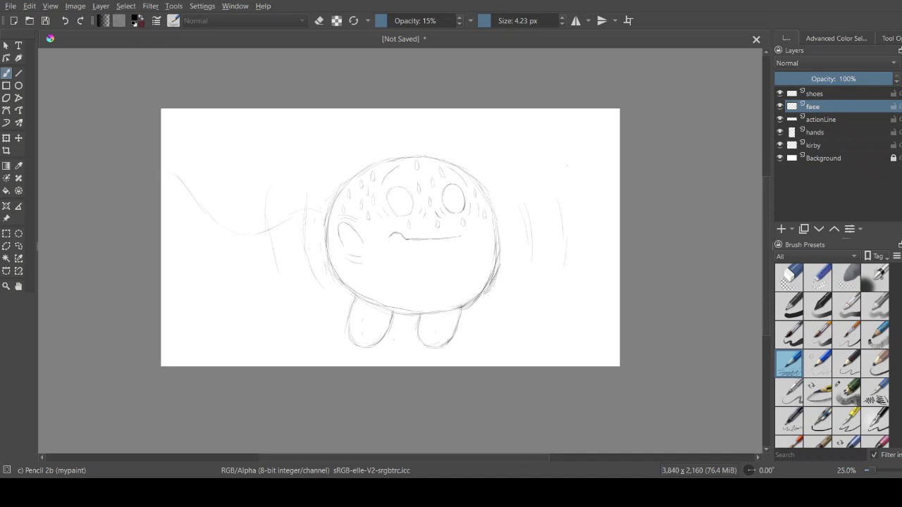
{"action": "left_click_drag", "start_coordinate": [506, 183], "coordinate": [498, 203]}
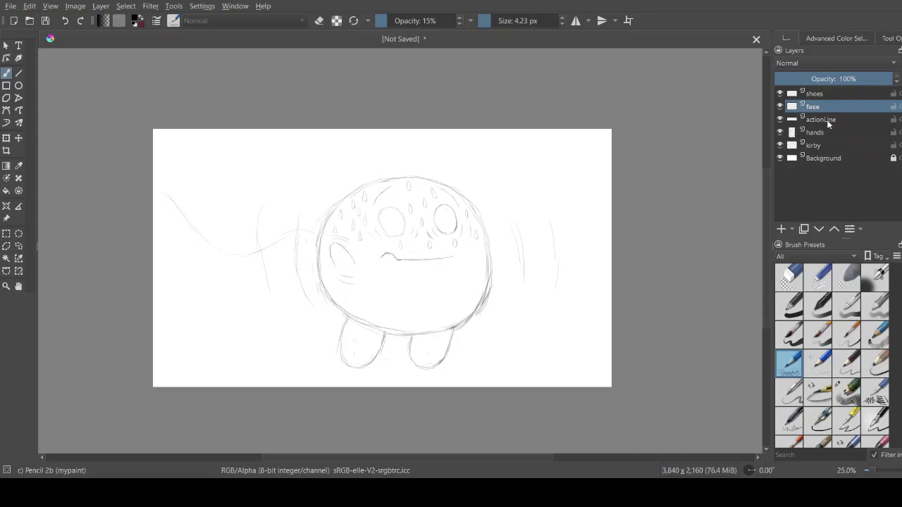
At 100% zoom, erase the short strokes above and below the left hand oval.
{"action": "left_click", "coordinate": [823, 133]}
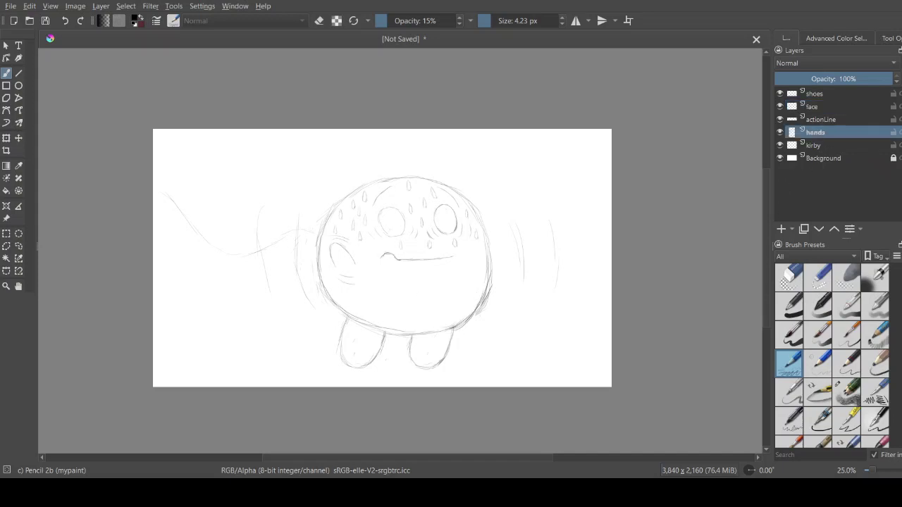
{"action": "key", "text": "1"}
{"action": "left_click", "coordinate": [818, 278]}
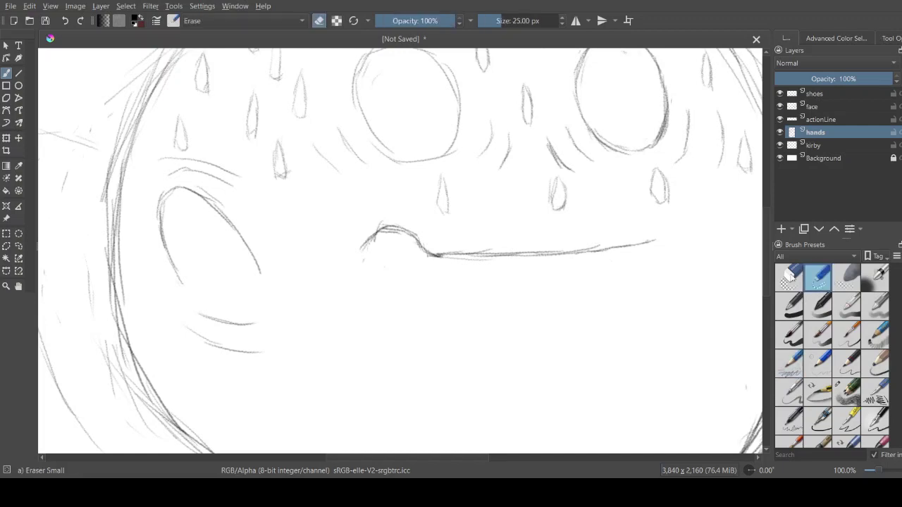
{"action": "mouse_move", "coordinate": [210, 166]}
{"action": "left_mouse_down"}
{"action": "mouse_move", "coordinate": [161, 168]}
{"action": "mouse_move", "coordinate": [212, 177]}
{"action": "mouse_move", "coordinate": [197, 162]}
{"action": "left_mouse_up"}
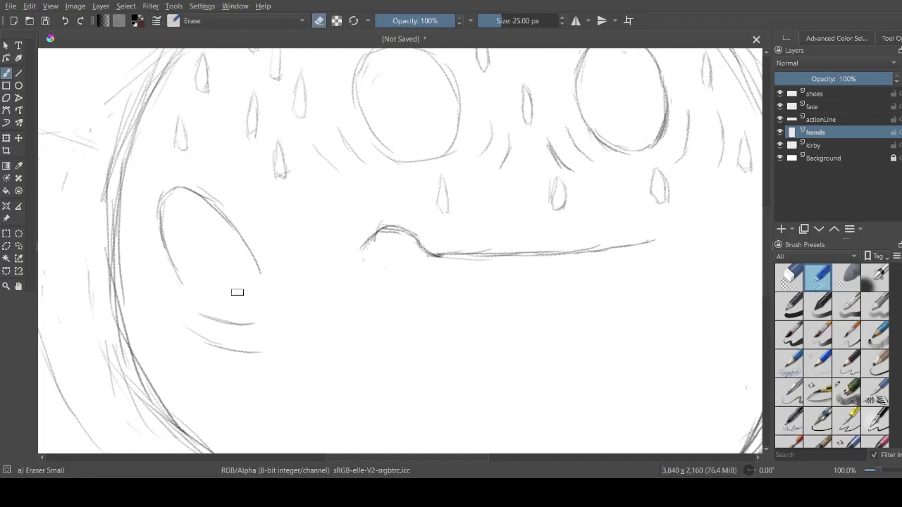
{"action": "mouse_move", "coordinate": [235, 293]}
{"action": "left_mouse_down"}
{"action": "mouse_move", "coordinate": [211, 318]}
{"action": "mouse_move", "coordinate": [243, 326]}
{"action": "mouse_move", "coordinate": [192, 325]}
{"action": "mouse_move", "coordinate": [232, 322]}
{"action": "mouse_move", "coordinate": [229, 339]}
{"action": "left_mouse_up"}
{"action": "scroll", "coordinate": [250, 324], "scroll_direction": "down", "scroll_amount": 3}
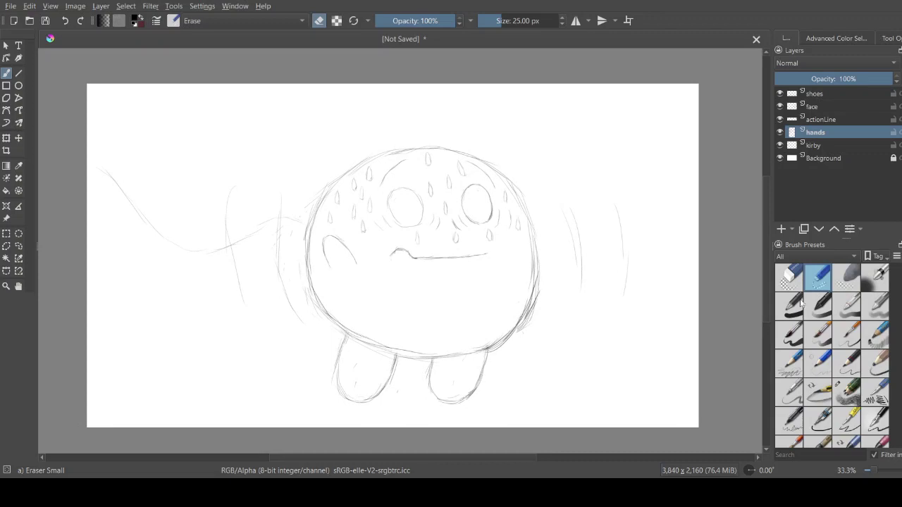
With the Pencil 2b preset, sketch curved strokes beside the hand and under the cheek.
{"action": "left_click", "coordinate": [778, 370]}
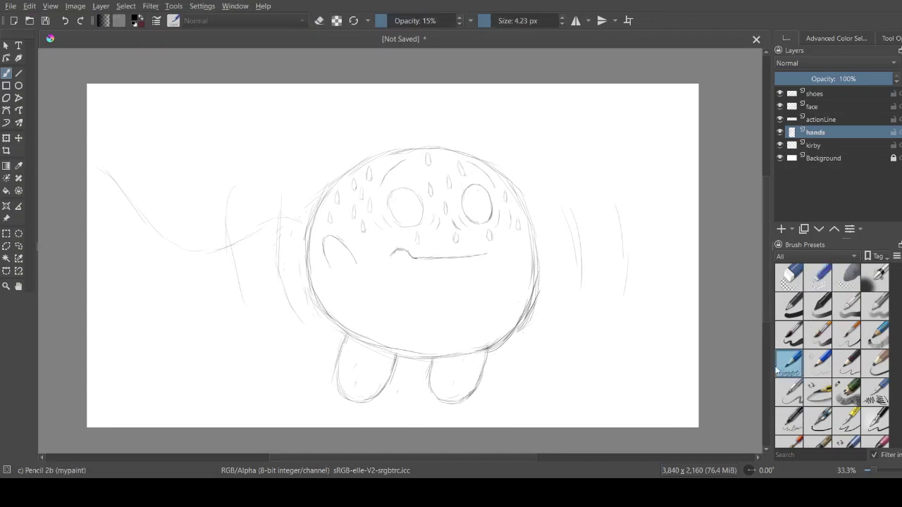
{"action": "left_click_drag", "start_coordinate": [443, 277], "coordinate": [483, 258]}
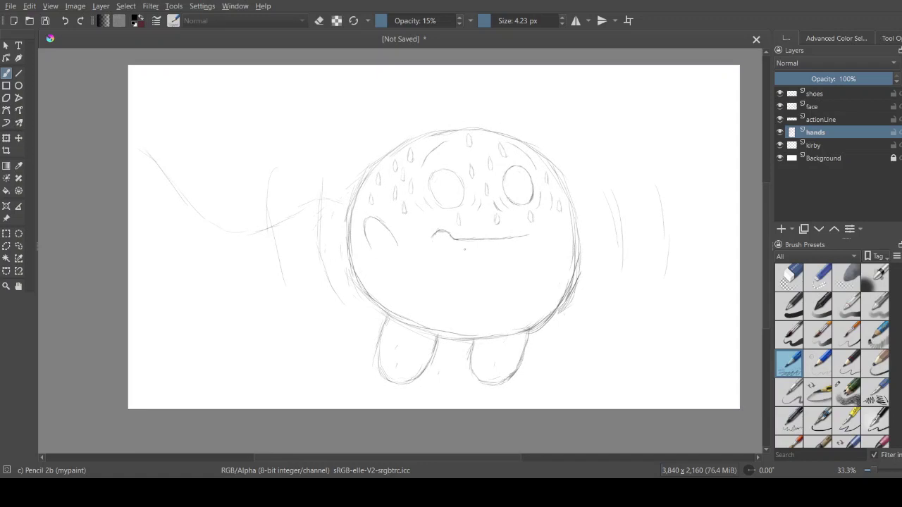
{"action": "scroll", "coordinate": [464, 248], "scroll_direction": "up", "scroll_amount": 1}
{"action": "scroll", "coordinate": [358, 200], "scroll_direction": "up", "scroll_amount": 1}
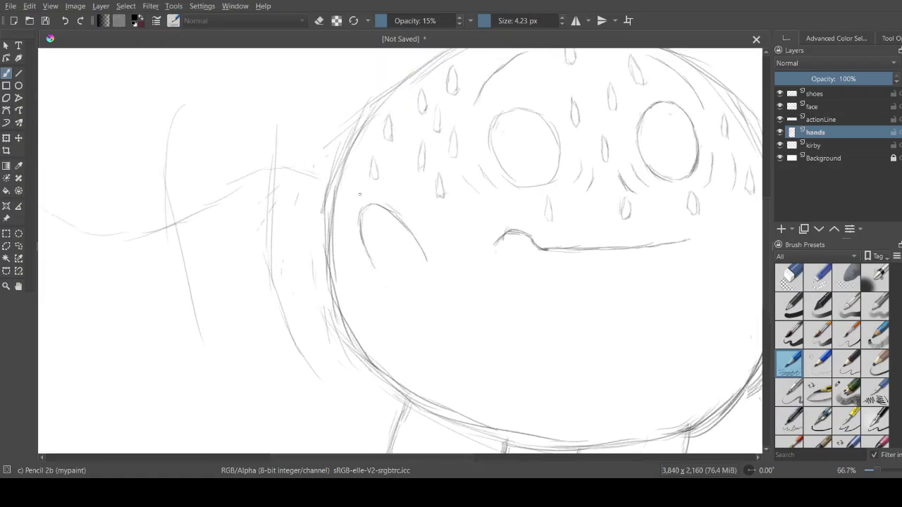
{"action": "left_click_drag", "start_coordinate": [360, 194], "coordinate": [413, 206]}
{"action": "left_click_drag", "start_coordinate": [362, 286], "coordinate": [436, 301]}
{"action": "scroll", "coordinate": [535, 318], "scroll_direction": "down", "scroll_amount": 2}
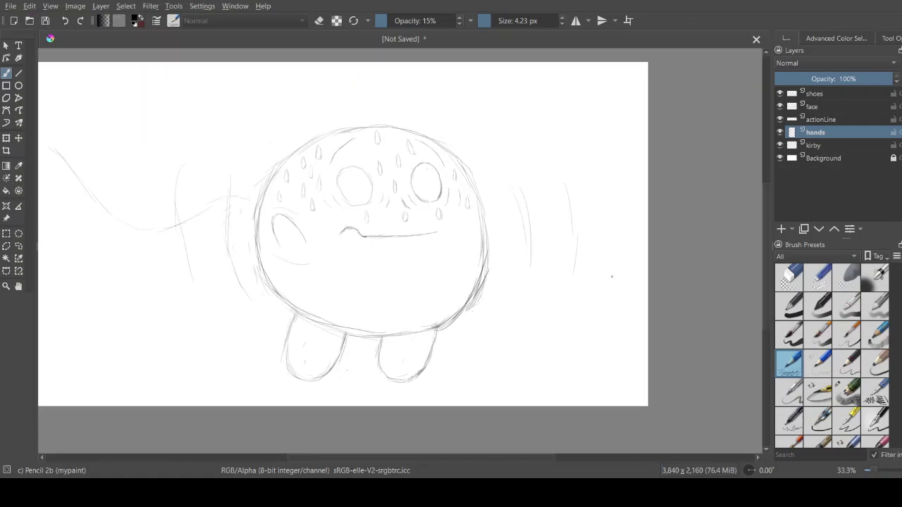
Zoom in on the face and add a short shaky arc above the hand oval.
{"action": "left_click_drag", "start_coordinate": [599, 253], "coordinate": [591, 261]}
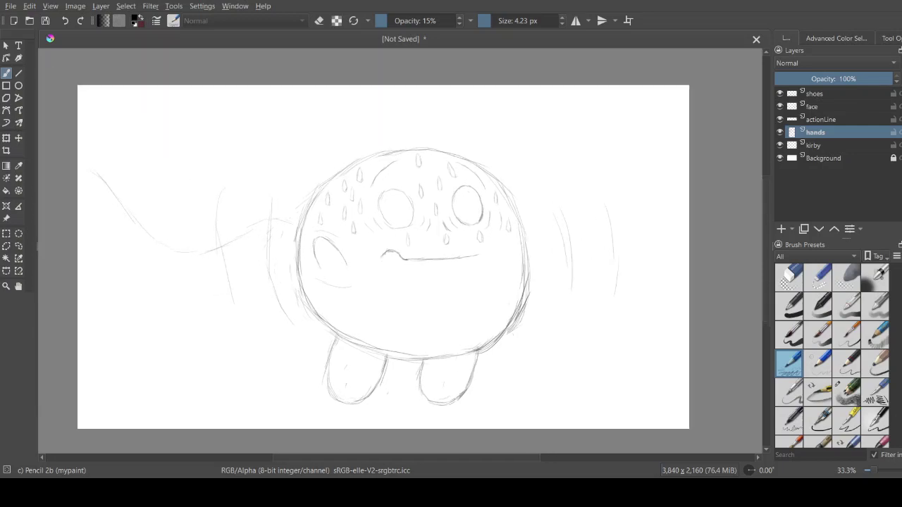
{"action": "key", "text": "1"}
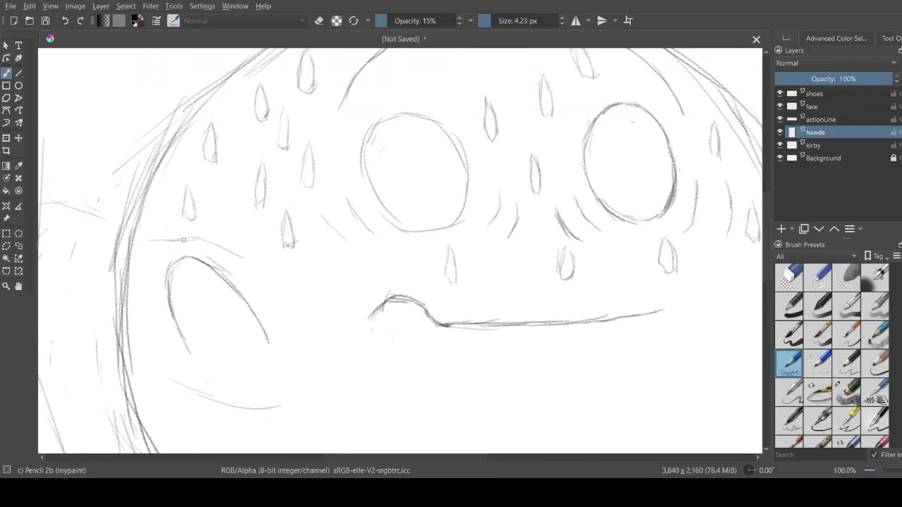
{"action": "mouse_move", "coordinate": [178, 240]}
{"action": "left_mouse_down"}
{"action": "mouse_move", "coordinate": [213, 241]}
{"action": "mouse_move", "coordinate": [145, 240]}
{"action": "mouse_move", "coordinate": [237, 245]}
{"action": "mouse_move", "coordinate": [265, 273]}
{"action": "left_mouse_up"}
{"action": "scroll", "coordinate": [426, 231], "scroll_direction": "down", "scroll_amount": 2}
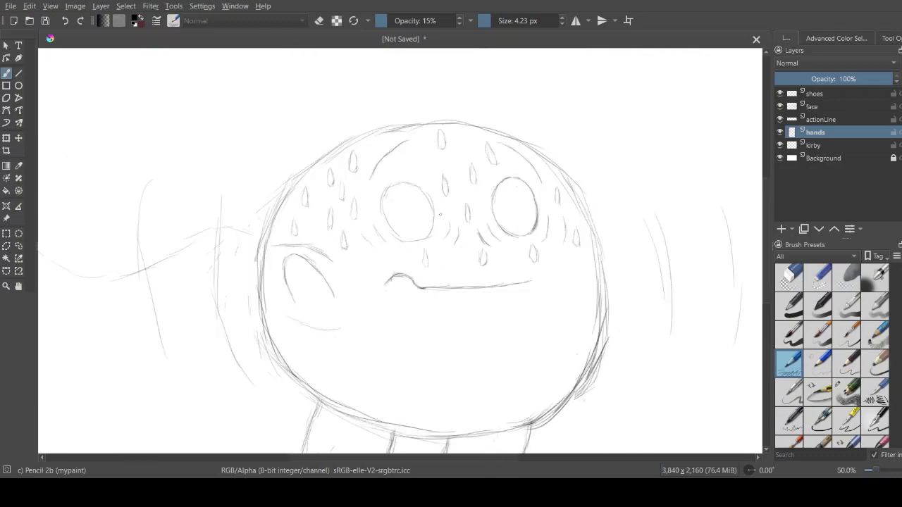
{"action": "scroll", "coordinate": [437, 222], "scroll_direction": "down", "scroll_amount": 2}
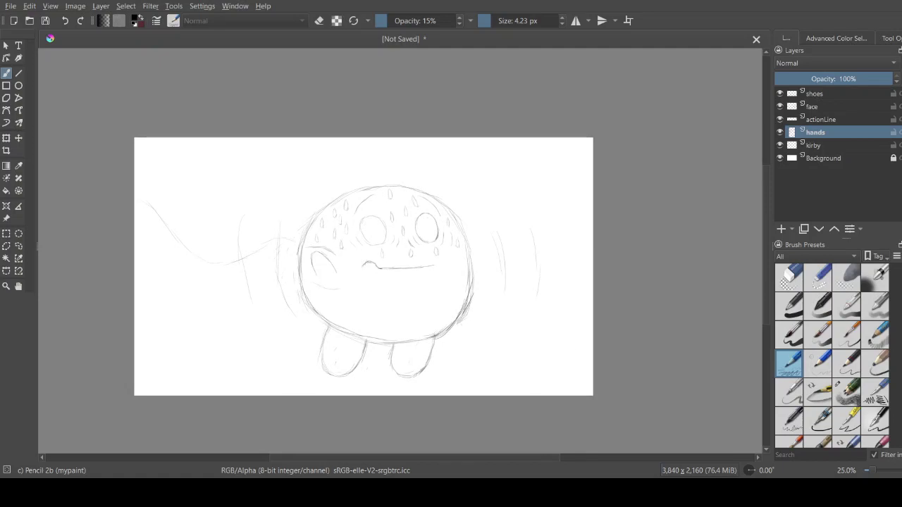
{"action": "mouse_move", "coordinate": [394, 268]}
{"action": "left_mouse_down"}
{"action": "mouse_move", "coordinate": [422, 252]}
{"action": "mouse_move", "coordinate": [394, 250]}
{"action": "left_mouse_up"}
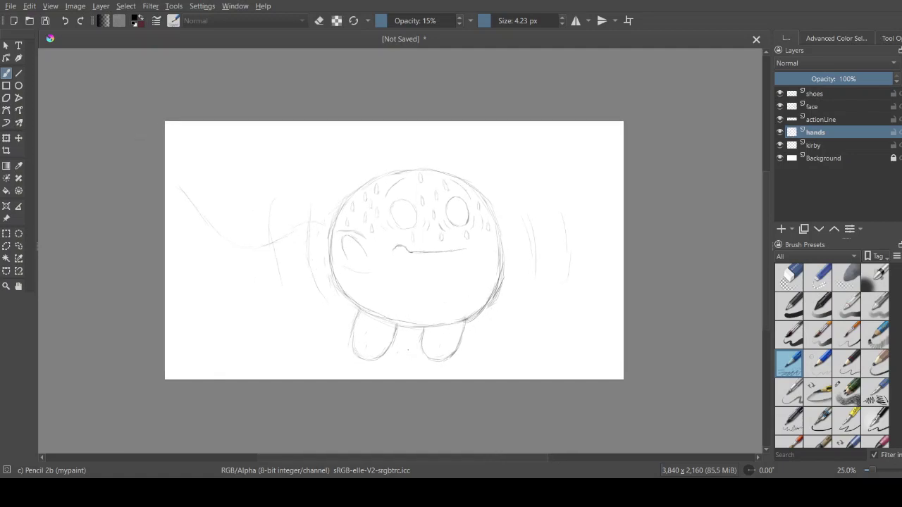
{"action": "mouse_move", "coordinate": [496, 321]}
{"action": "left_mouse_down"}
{"action": "mouse_move", "coordinate": [507, 324]}
{"action": "mouse_move", "coordinate": [485, 365]}
{"action": "left_mouse_up"}
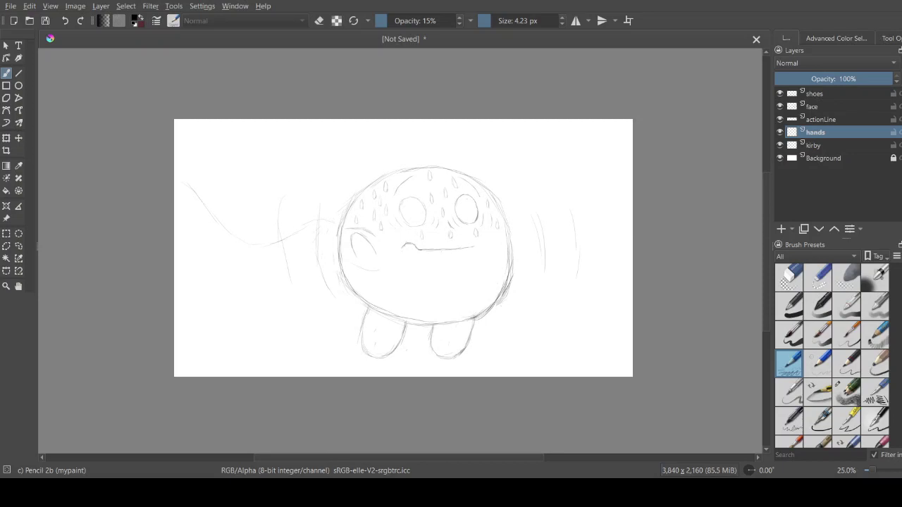
{"action": "left_click_drag", "start_coordinate": [465, 228], "coordinate": [463, 232]}
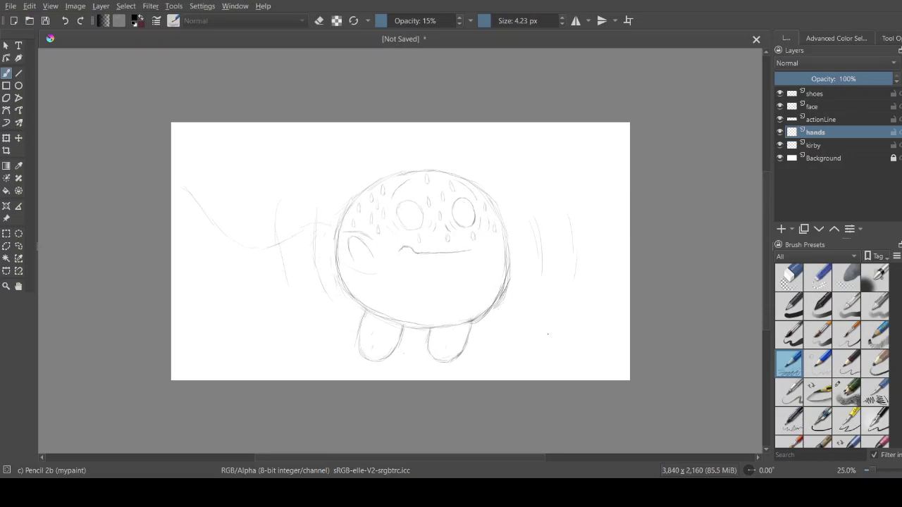